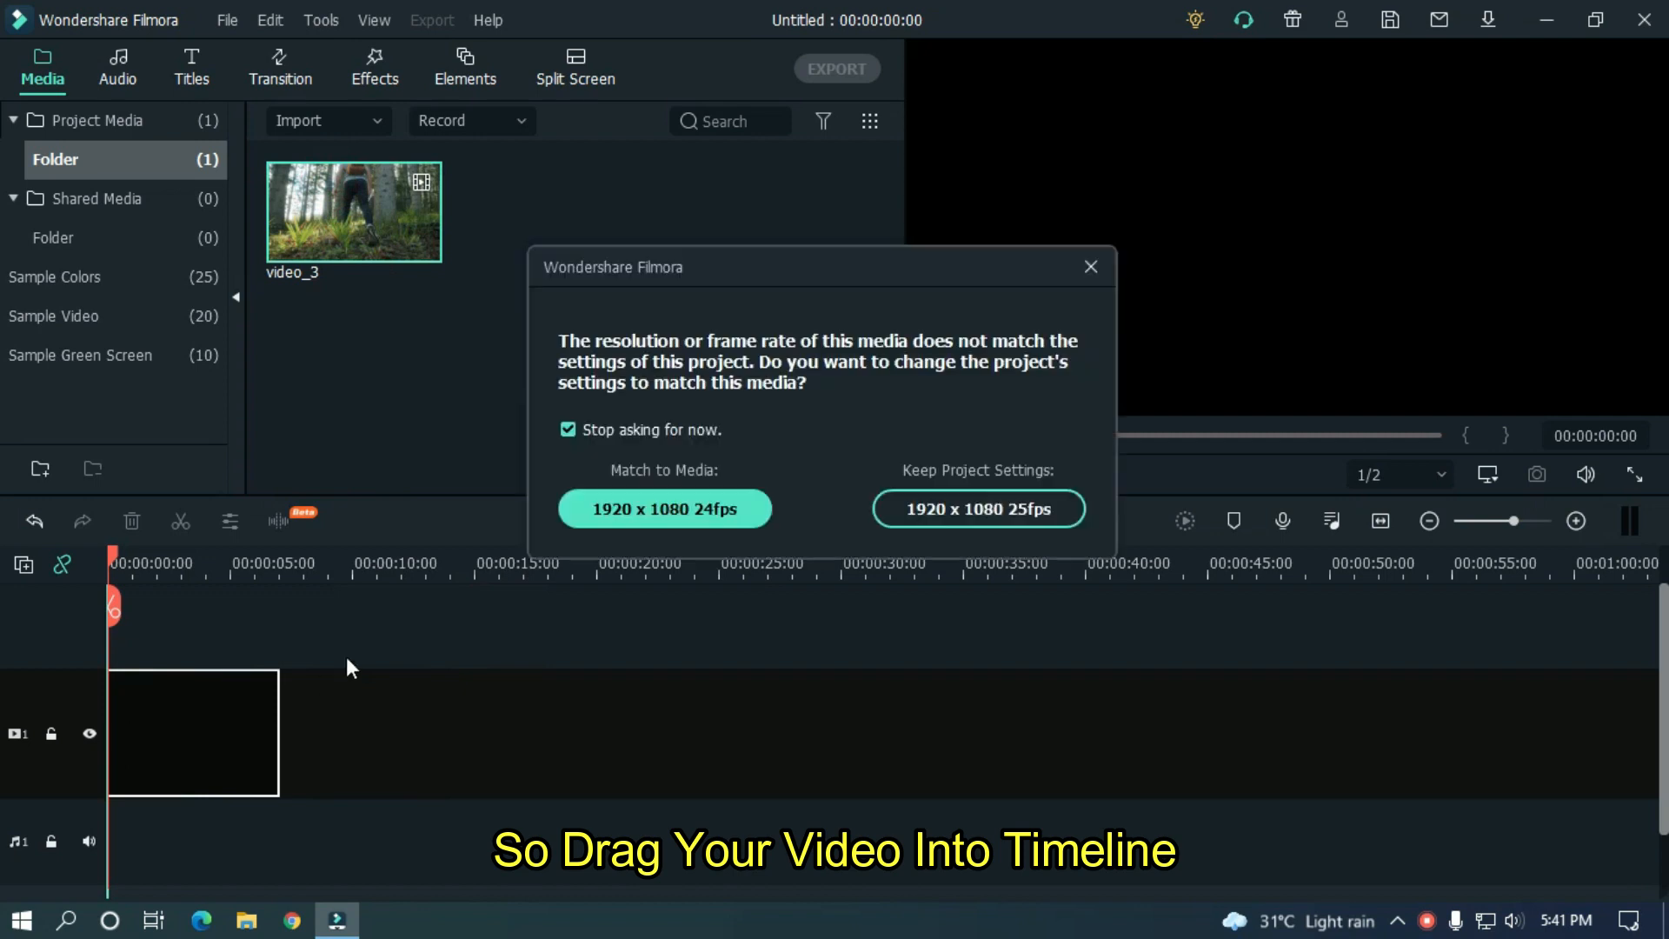
Step: Keep the project settings at 1920 x 1080 25fps for the added video_3 clip and preview it
{"action": "left_click", "coordinate": [1022, 512]}
{"action": "left_click_drag", "start_coordinate": [330, 550], "coordinate": [1416, 554]}
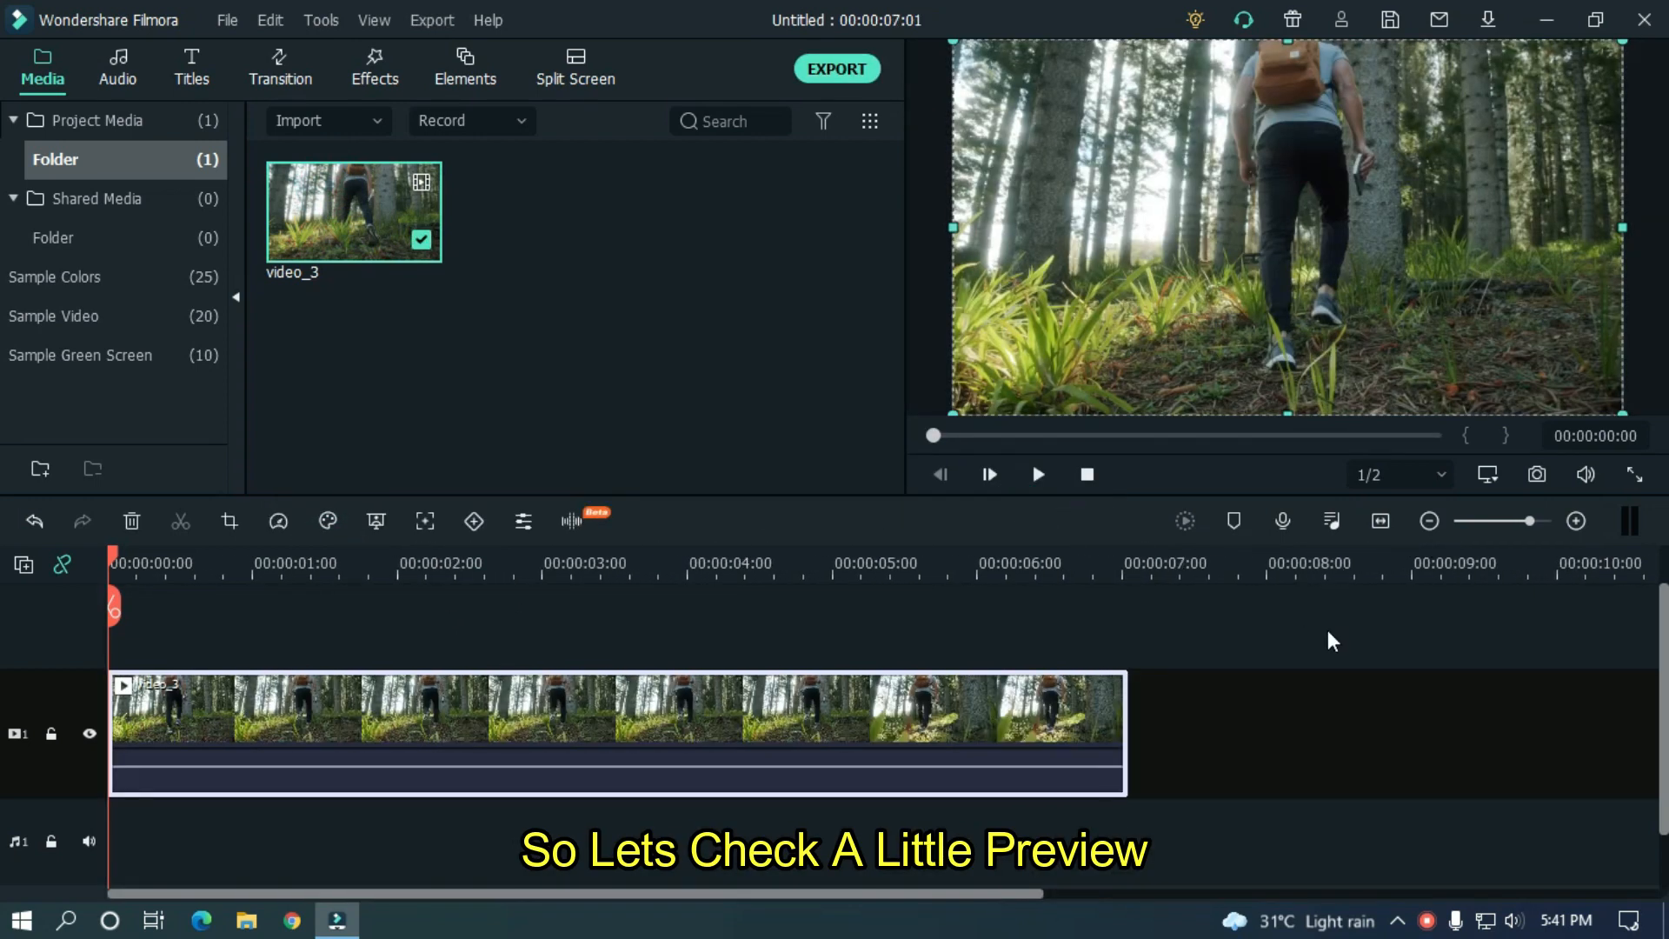
{"action": "left_click", "coordinate": [1292, 623]}
{"action": "key", "text": "space"}
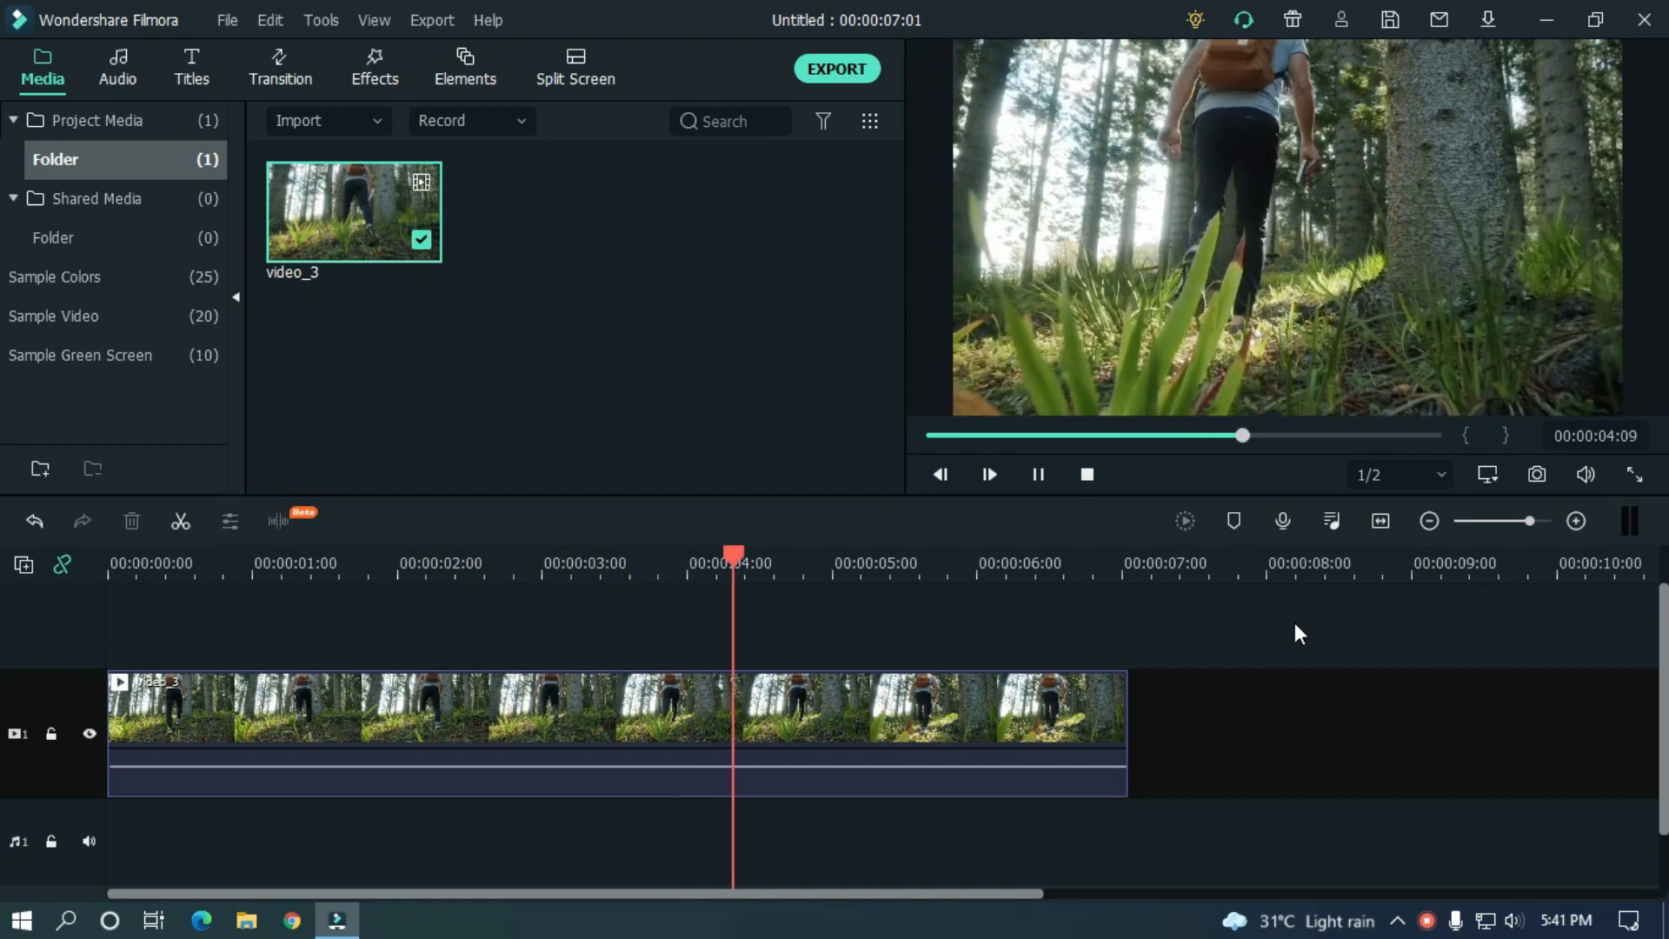
{"action": "key", "text": "space"}
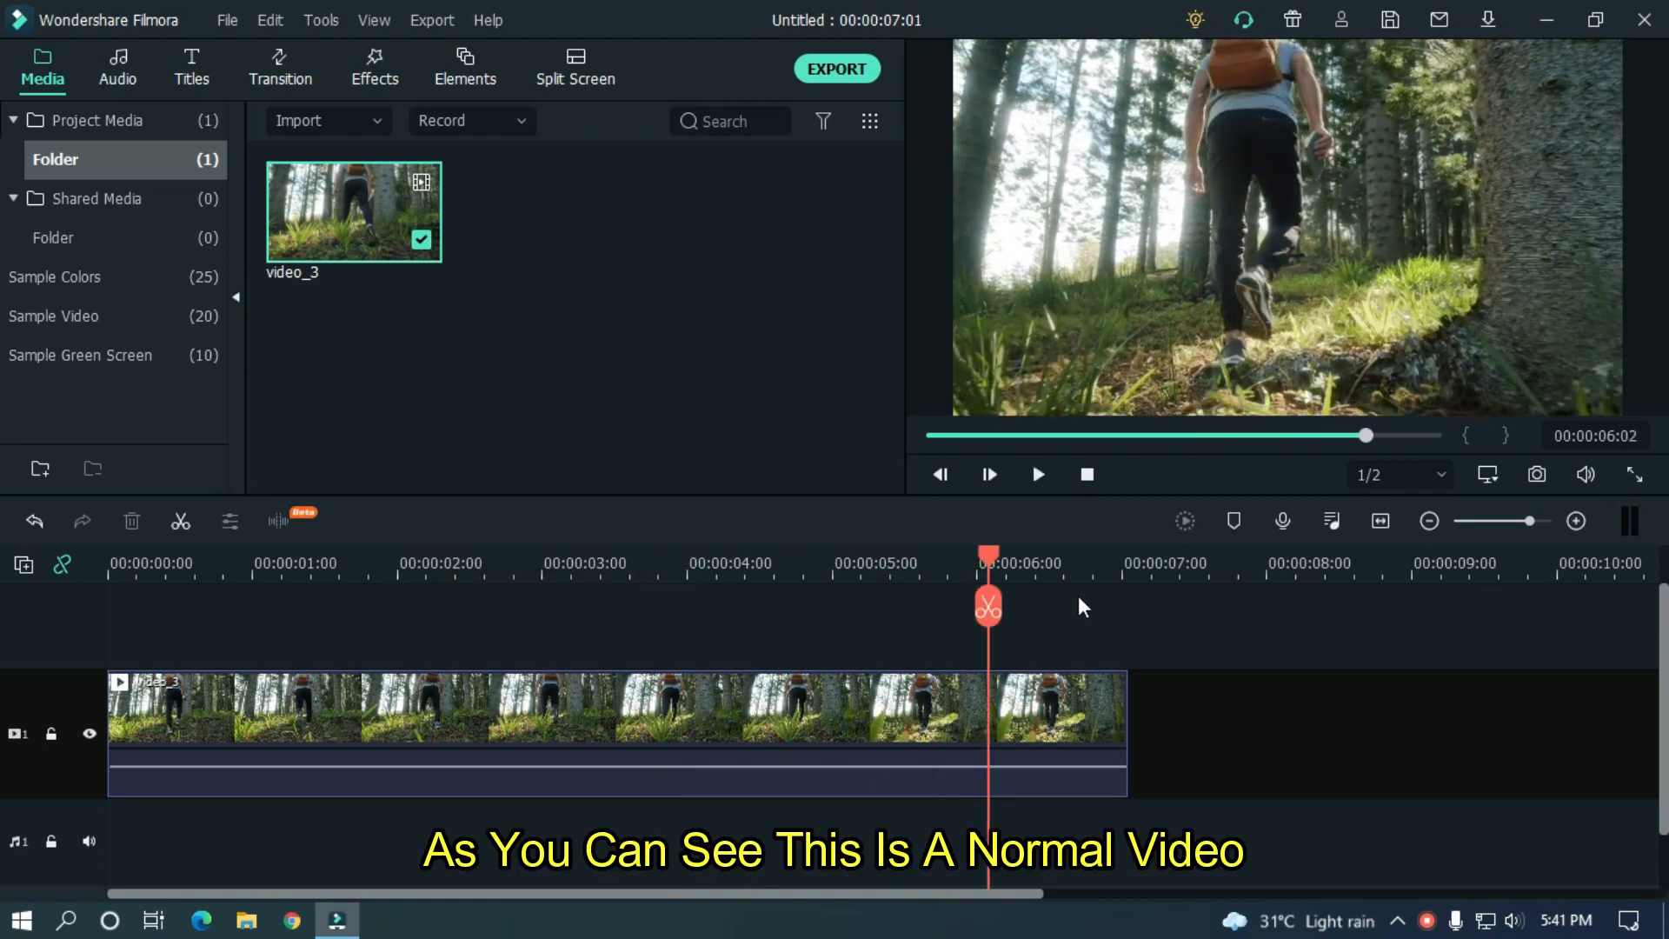
{"action": "left_click_drag", "start_coordinate": [989, 557], "coordinate": [78, 563]}
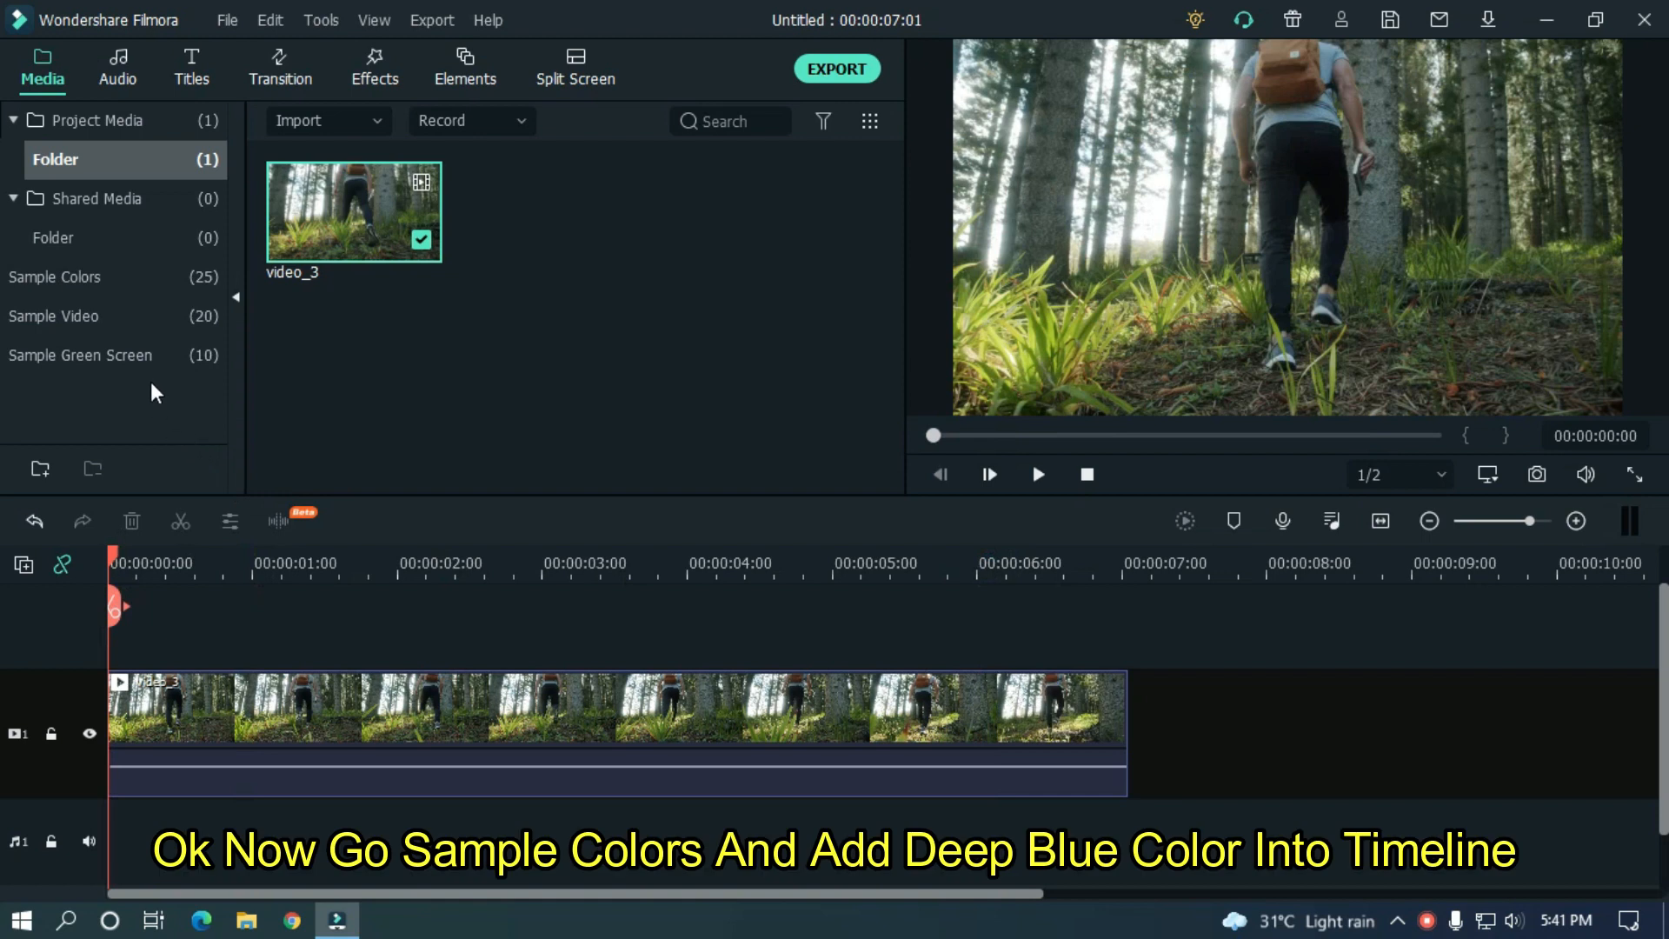
Step: Add the Deep Blue sample color on the track above the forest video and extend it to the video's full length
{"action": "left_click", "coordinate": [91, 283]}
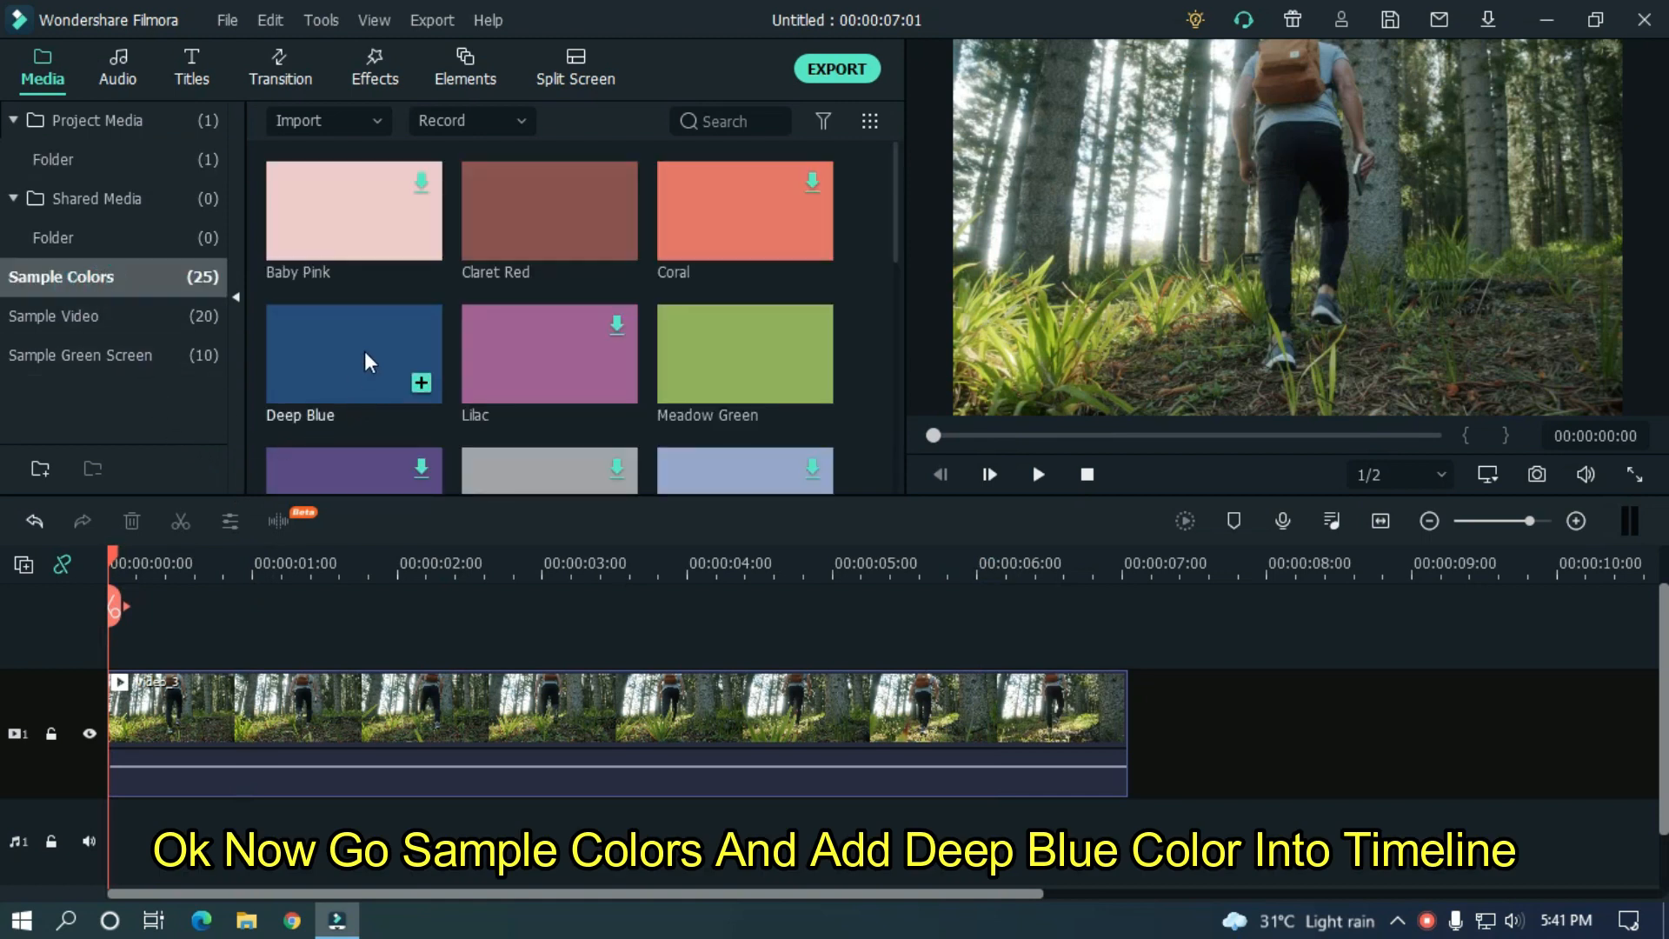
{"action": "left_click_drag", "start_coordinate": [372, 346], "coordinate": [104, 626]}
{"action": "left_click_drag", "start_coordinate": [831, 680], "coordinate": [1130, 680]}
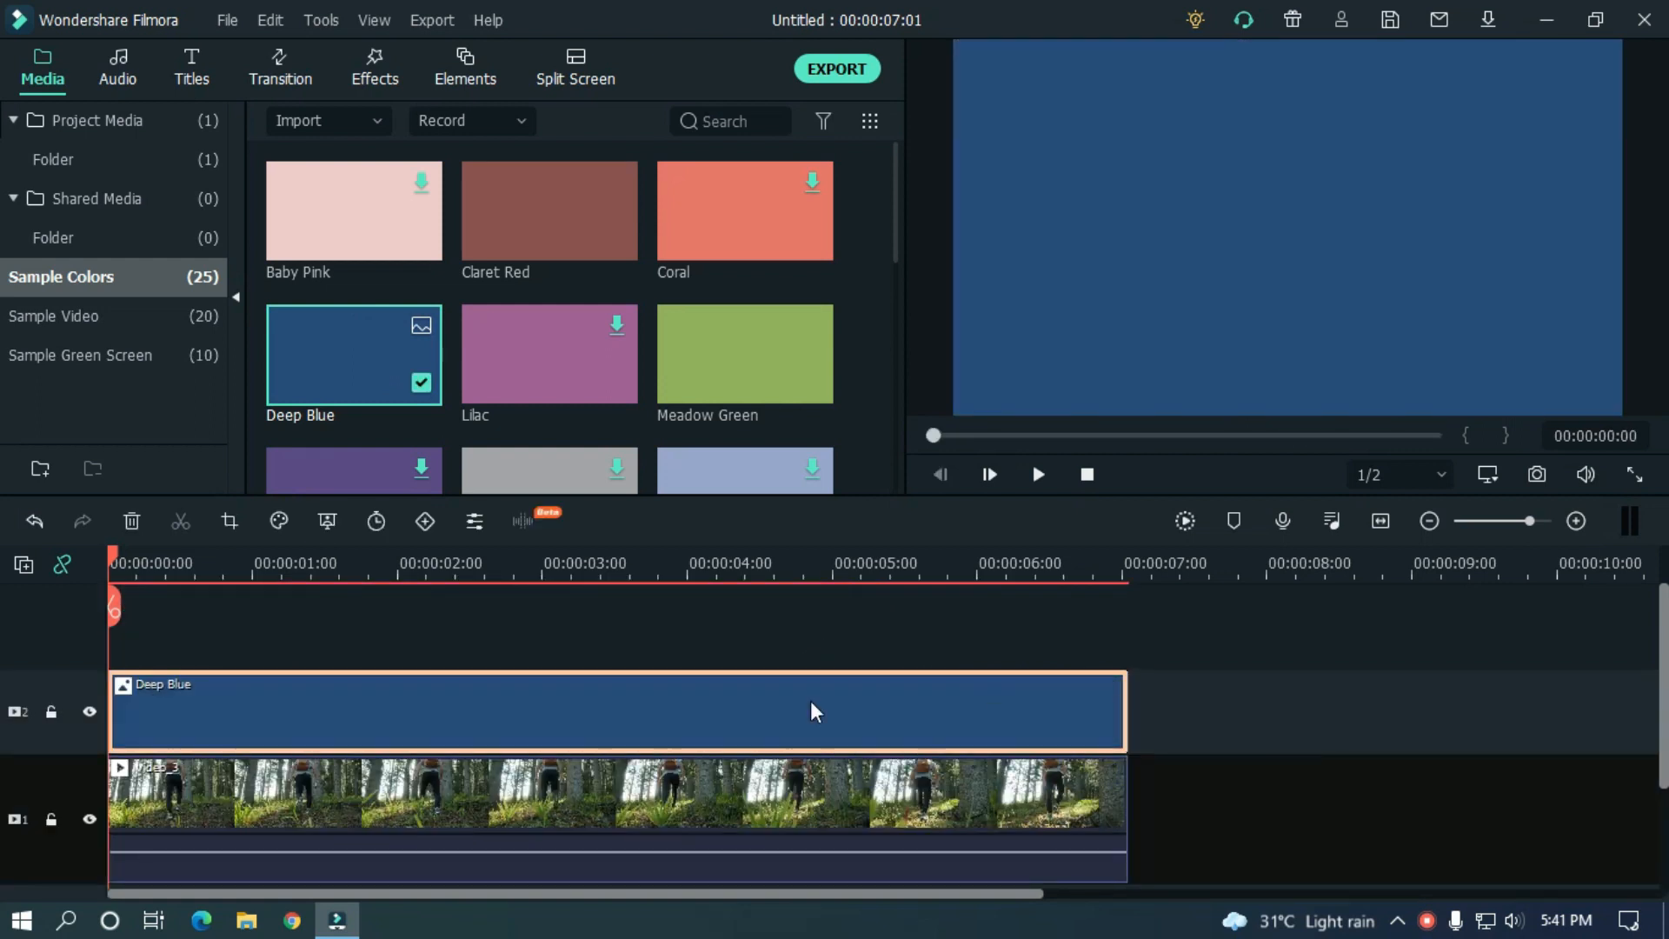
Step: Set the Deep Blue clip's compositing blending mode to Soft Light
{"action": "double_click", "coordinate": [761, 702]}
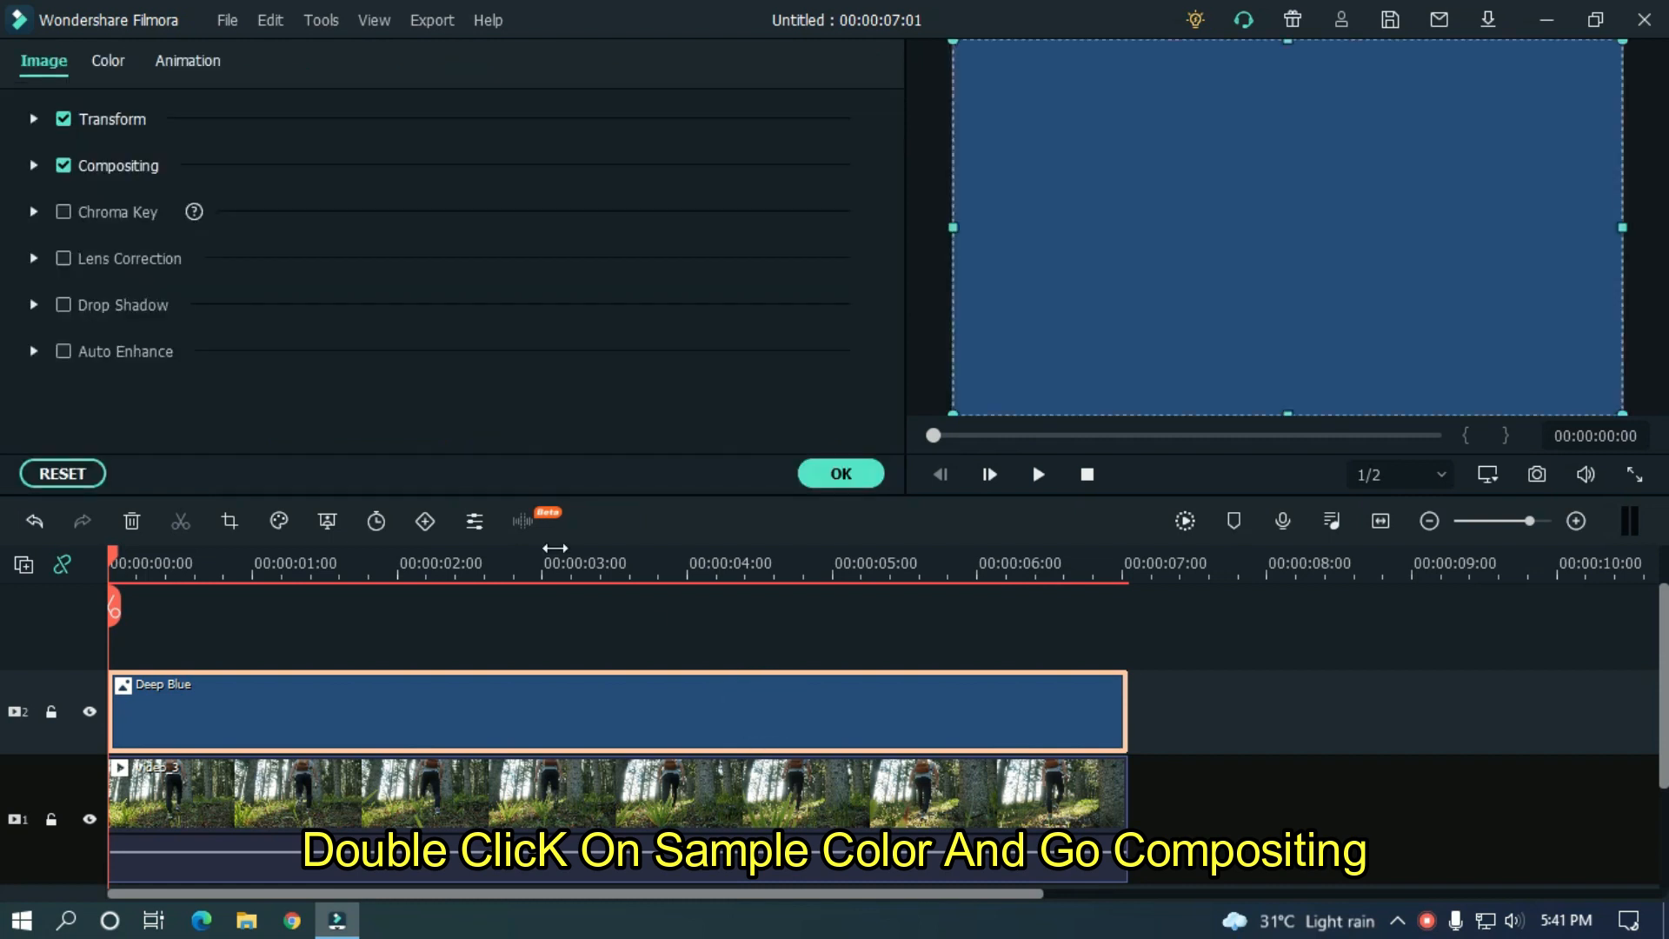
{"action": "left_click", "coordinate": [33, 166]}
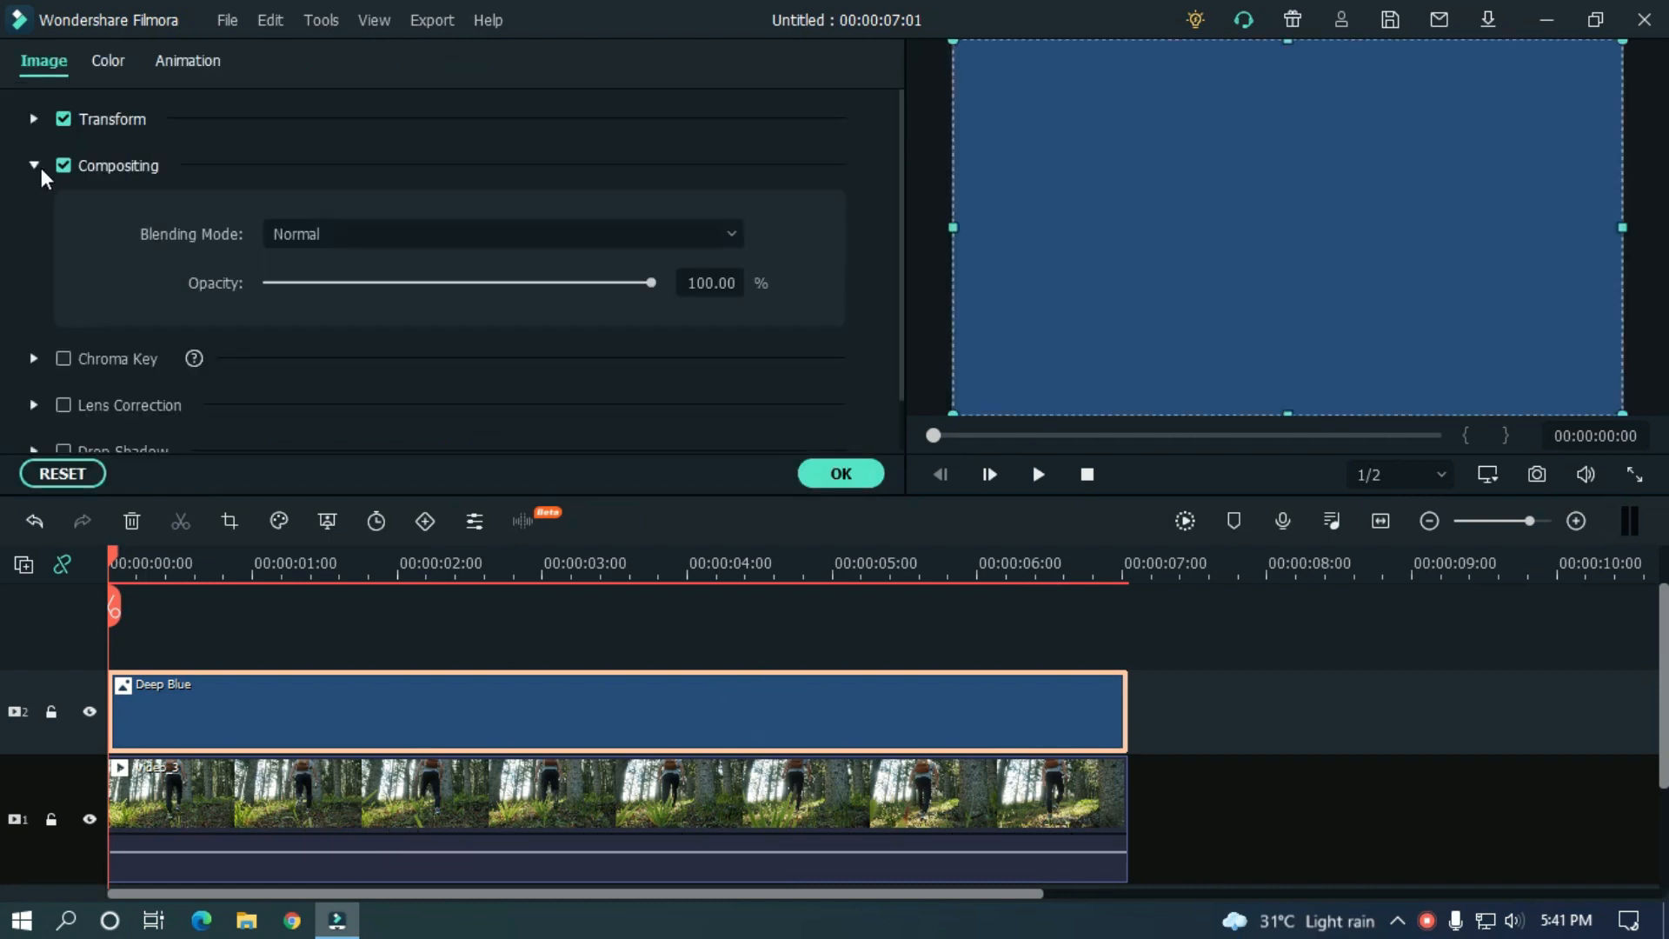
{"action": "left_click", "coordinate": [527, 233]}
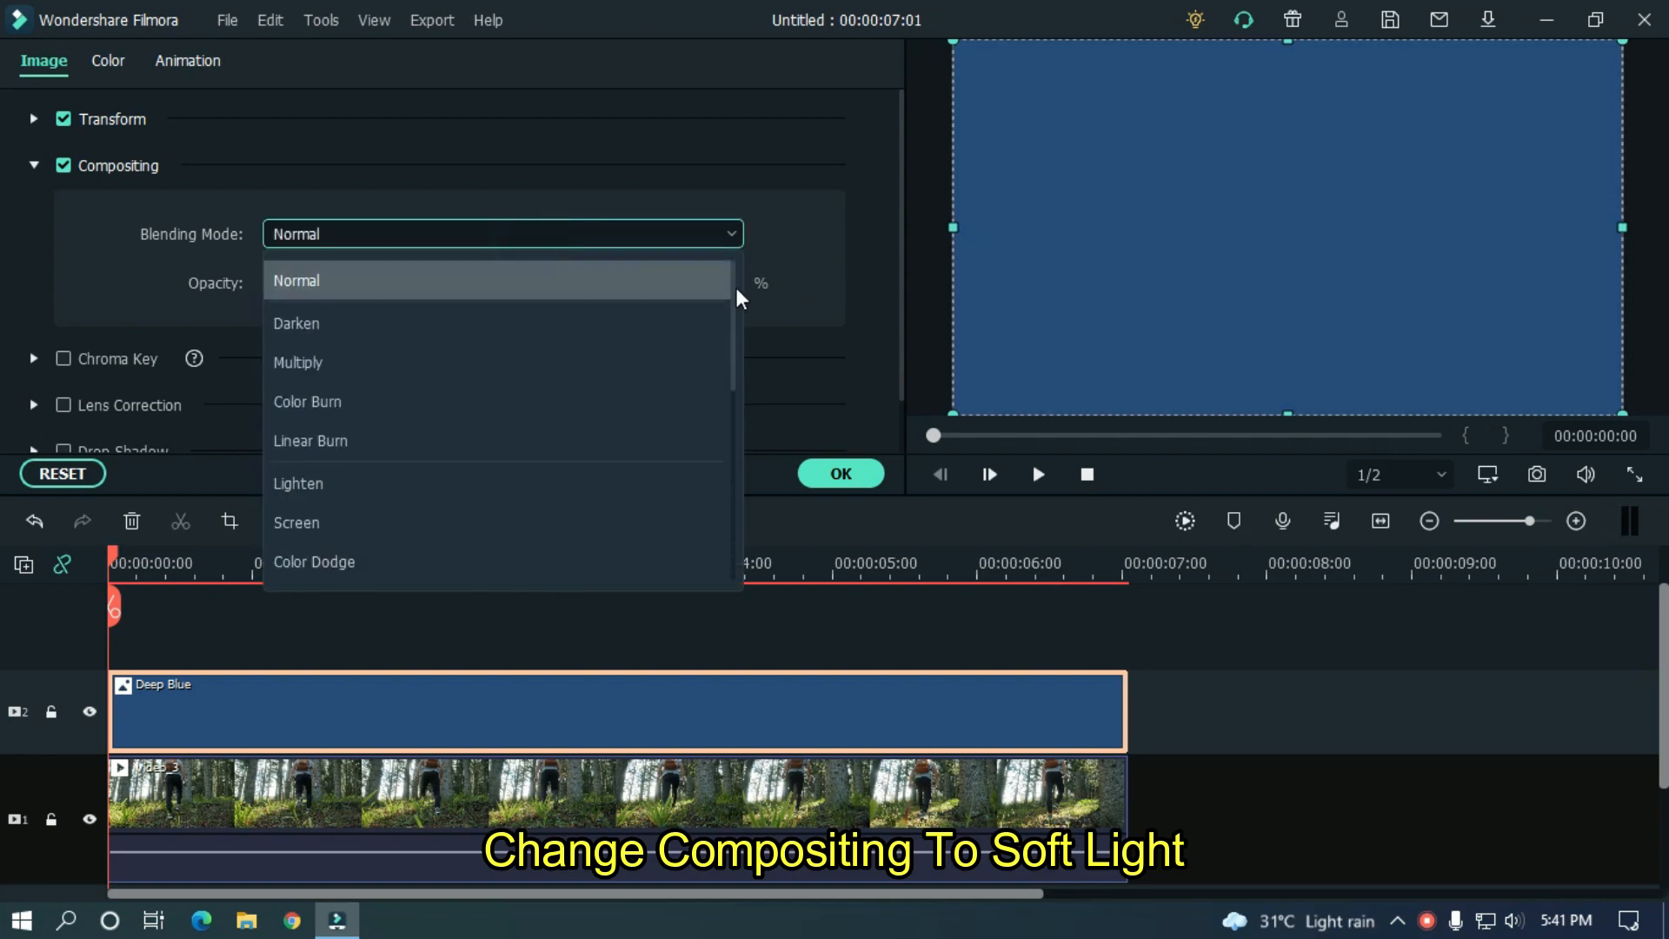
{"action": "left_click_drag", "start_coordinate": [732, 285], "coordinate": [733, 368]}
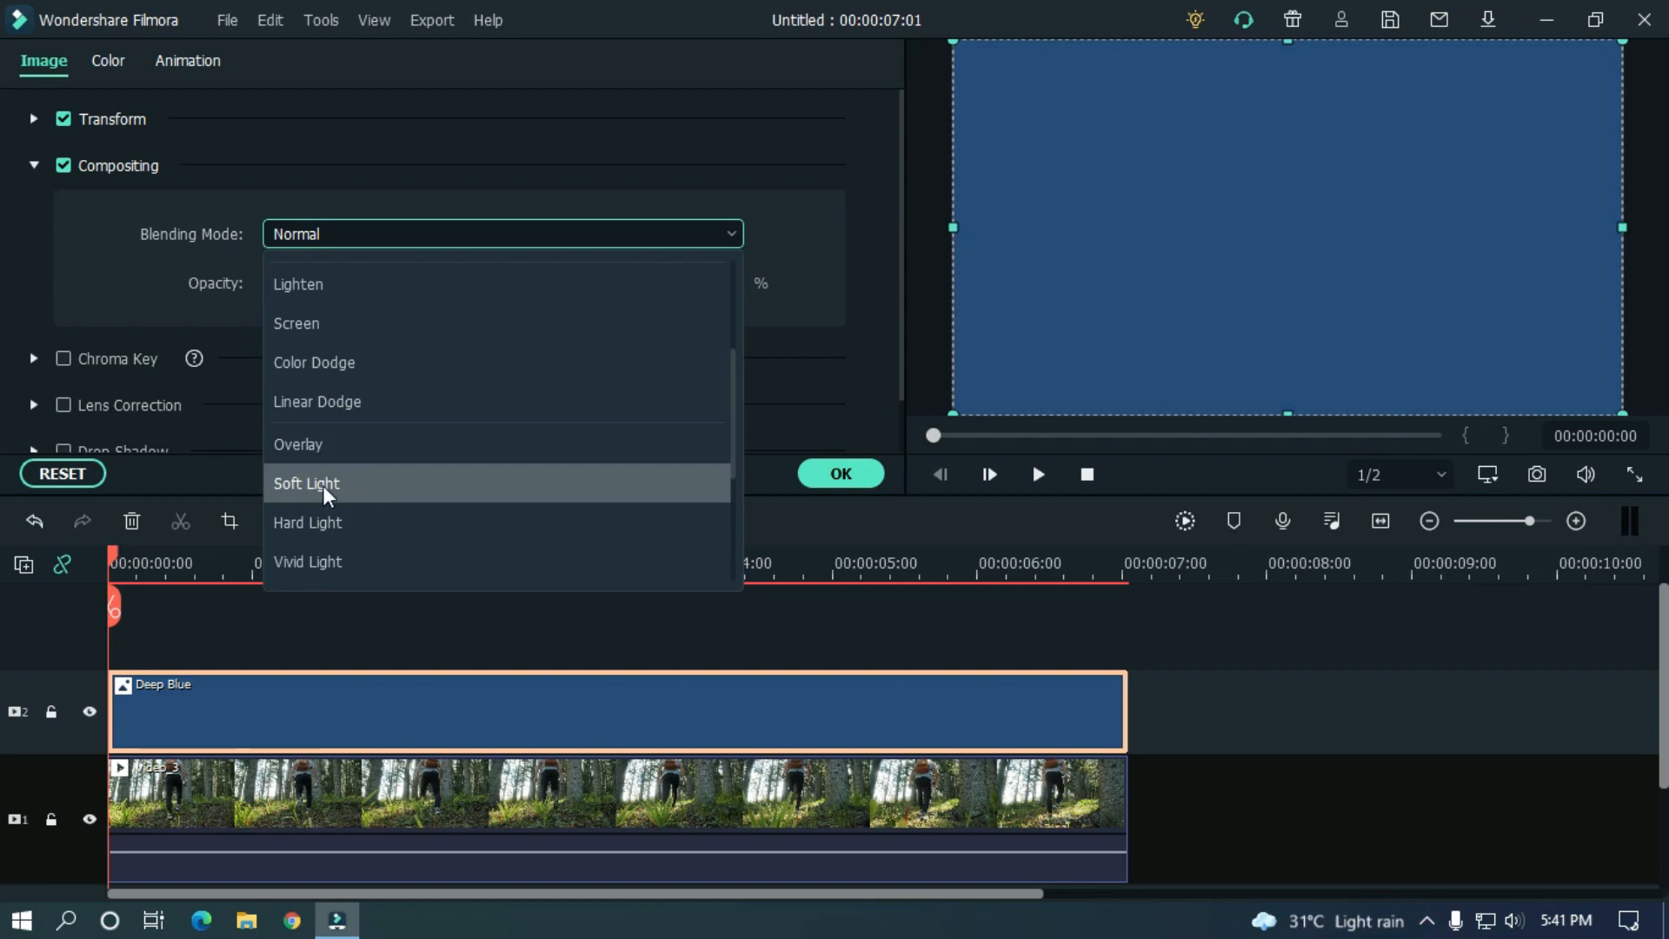
{"action": "left_click", "coordinate": [368, 485]}
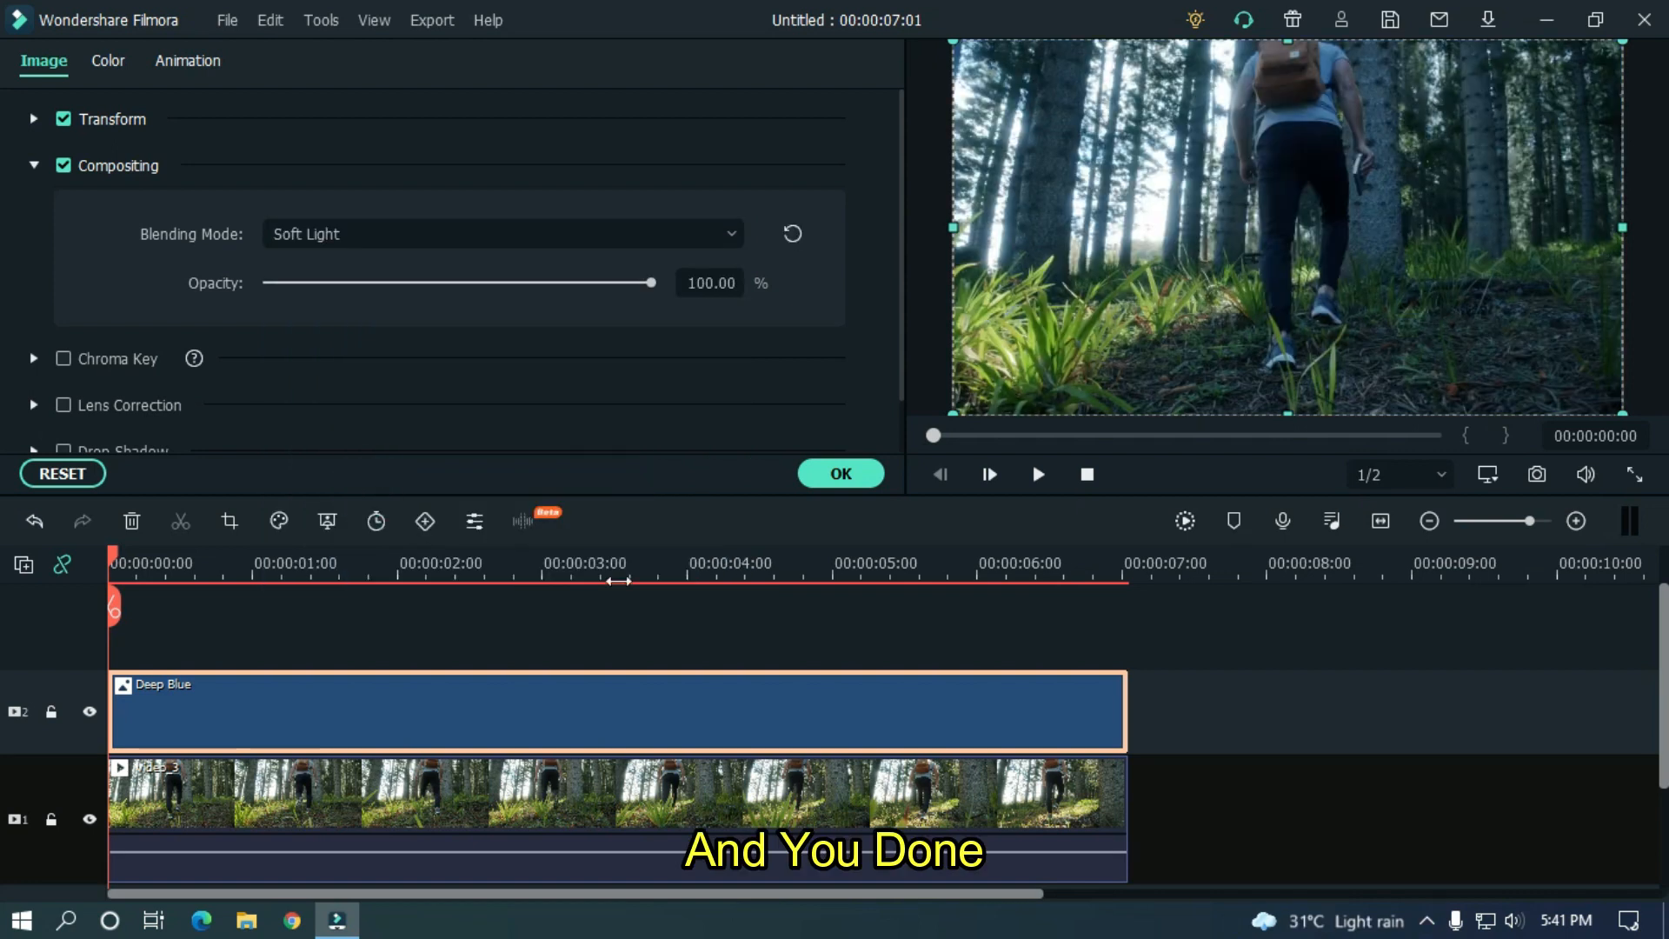
{"action": "left_click", "coordinate": [869, 473]}
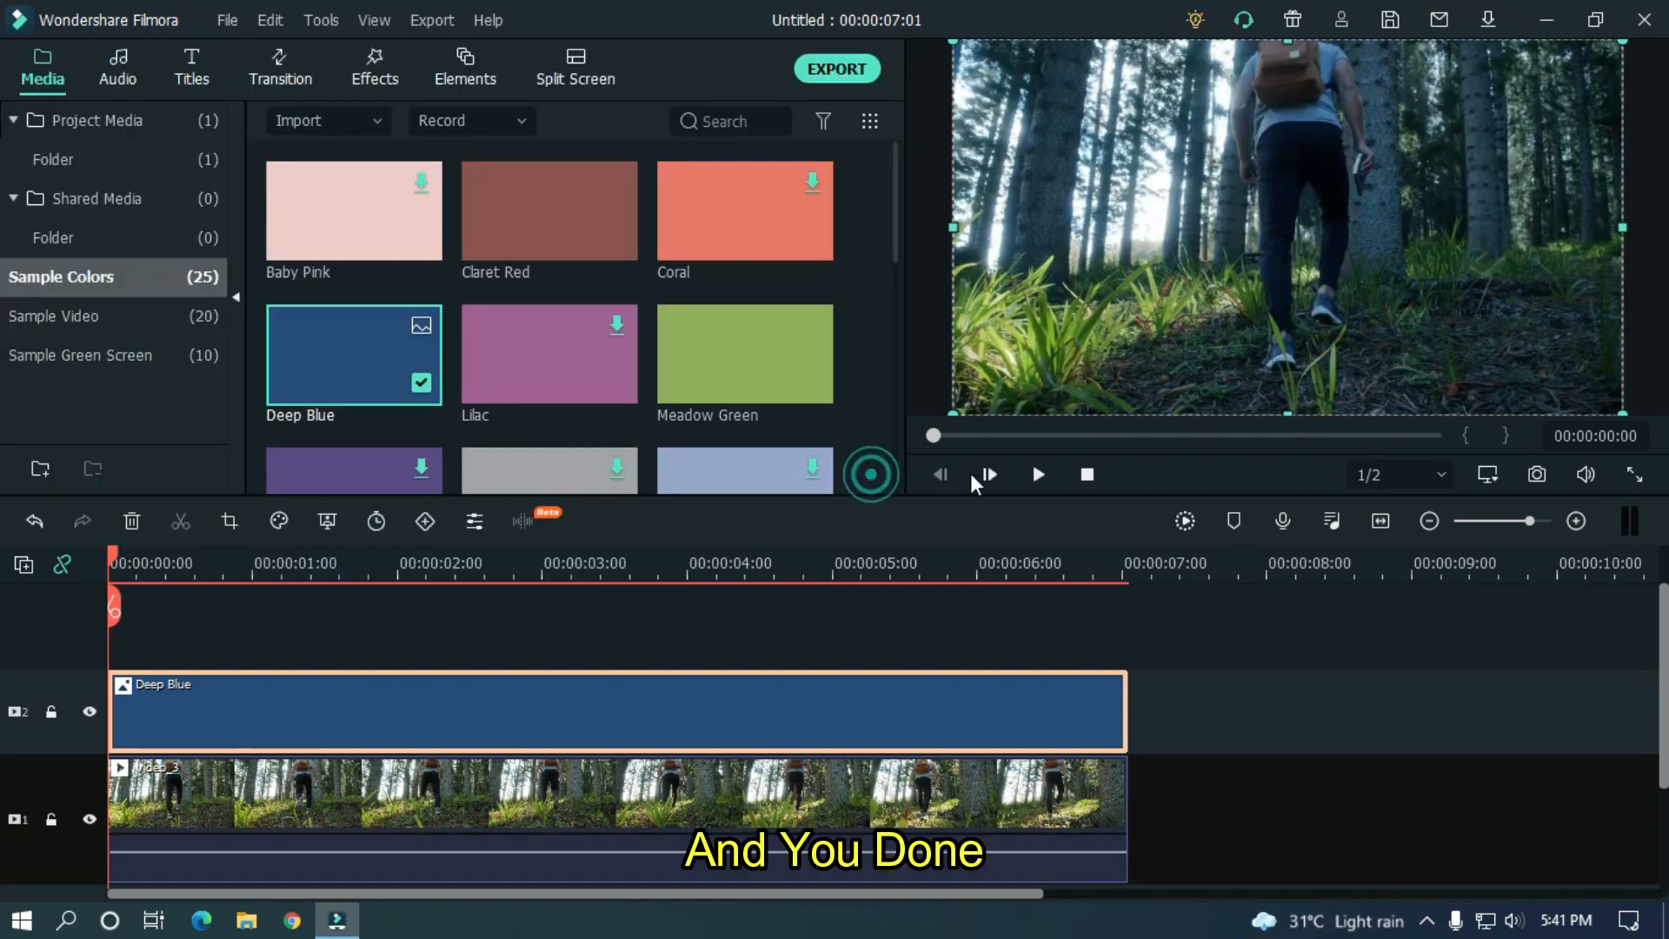
Step: Preview the tinted forest video and toggle the Deep Blue track's visibility to compare before and after
{"action": "left_click", "coordinate": [1038, 474]}
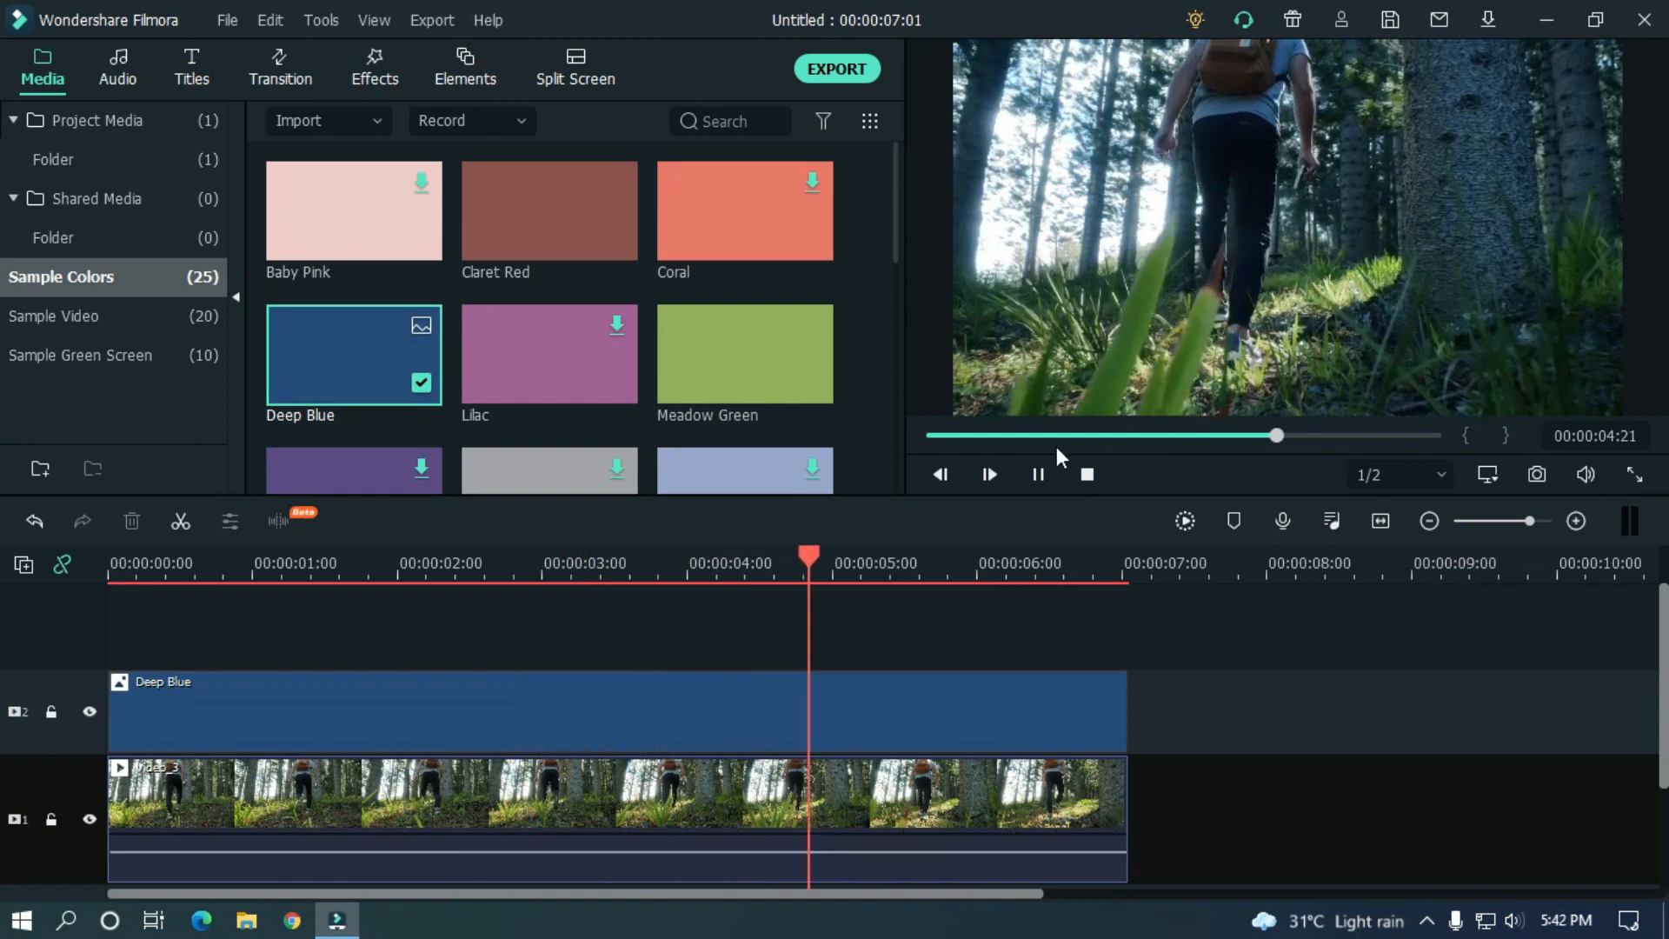
{"action": "left_click", "coordinate": [1038, 473]}
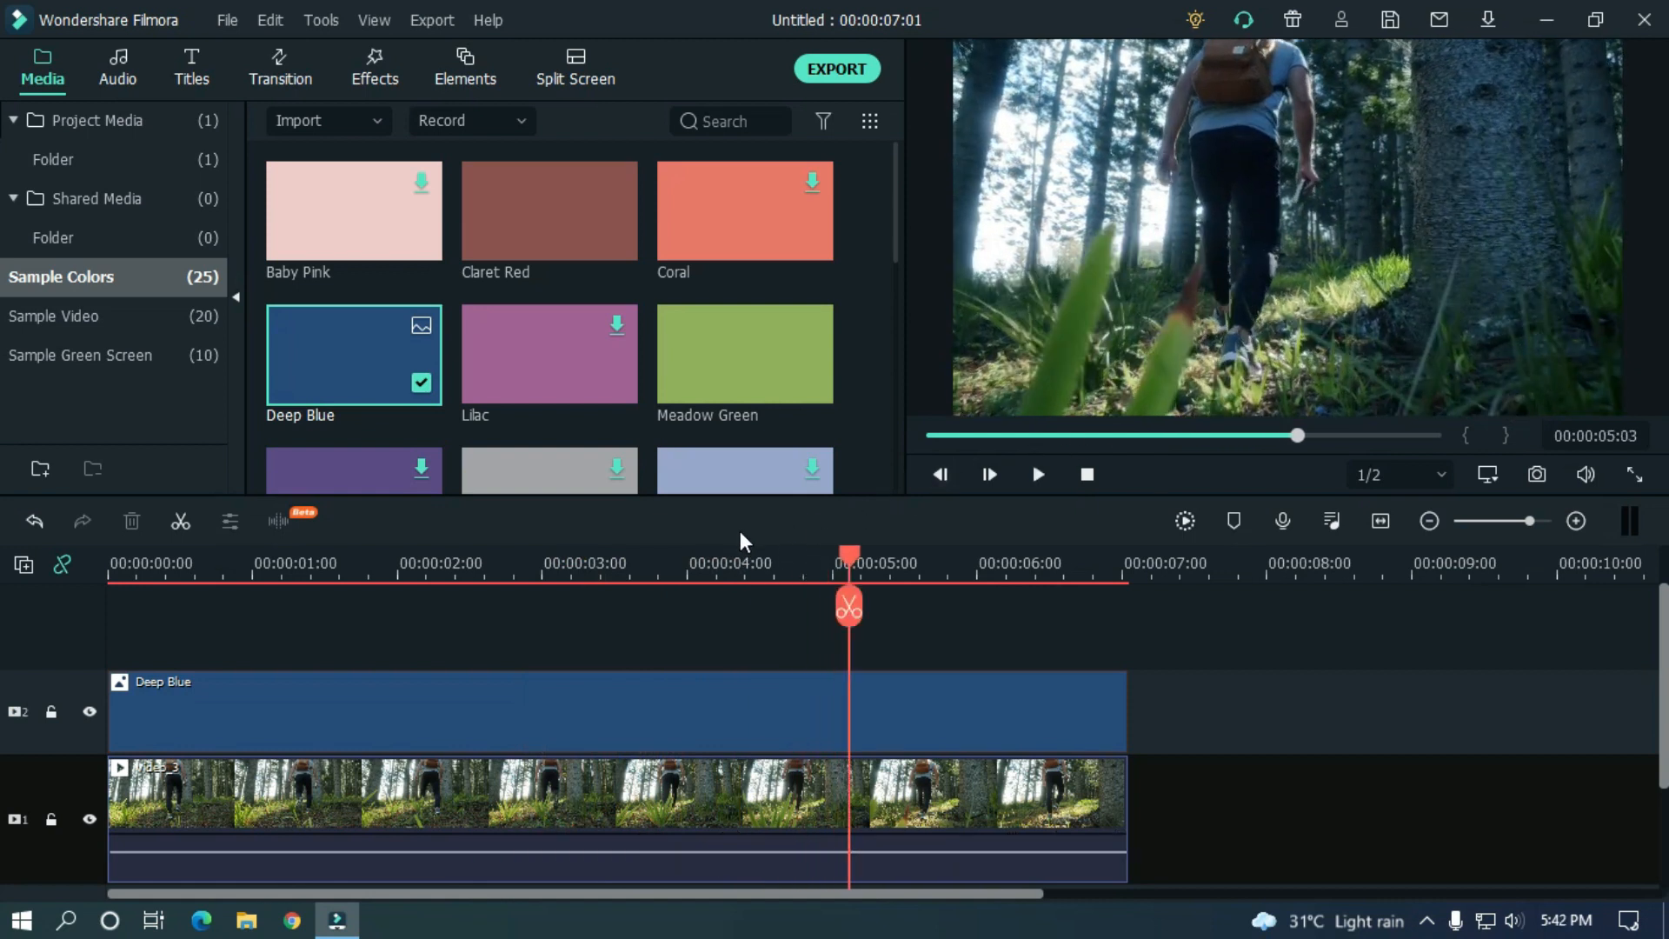
{"action": "left_click", "coordinate": [88, 712]}
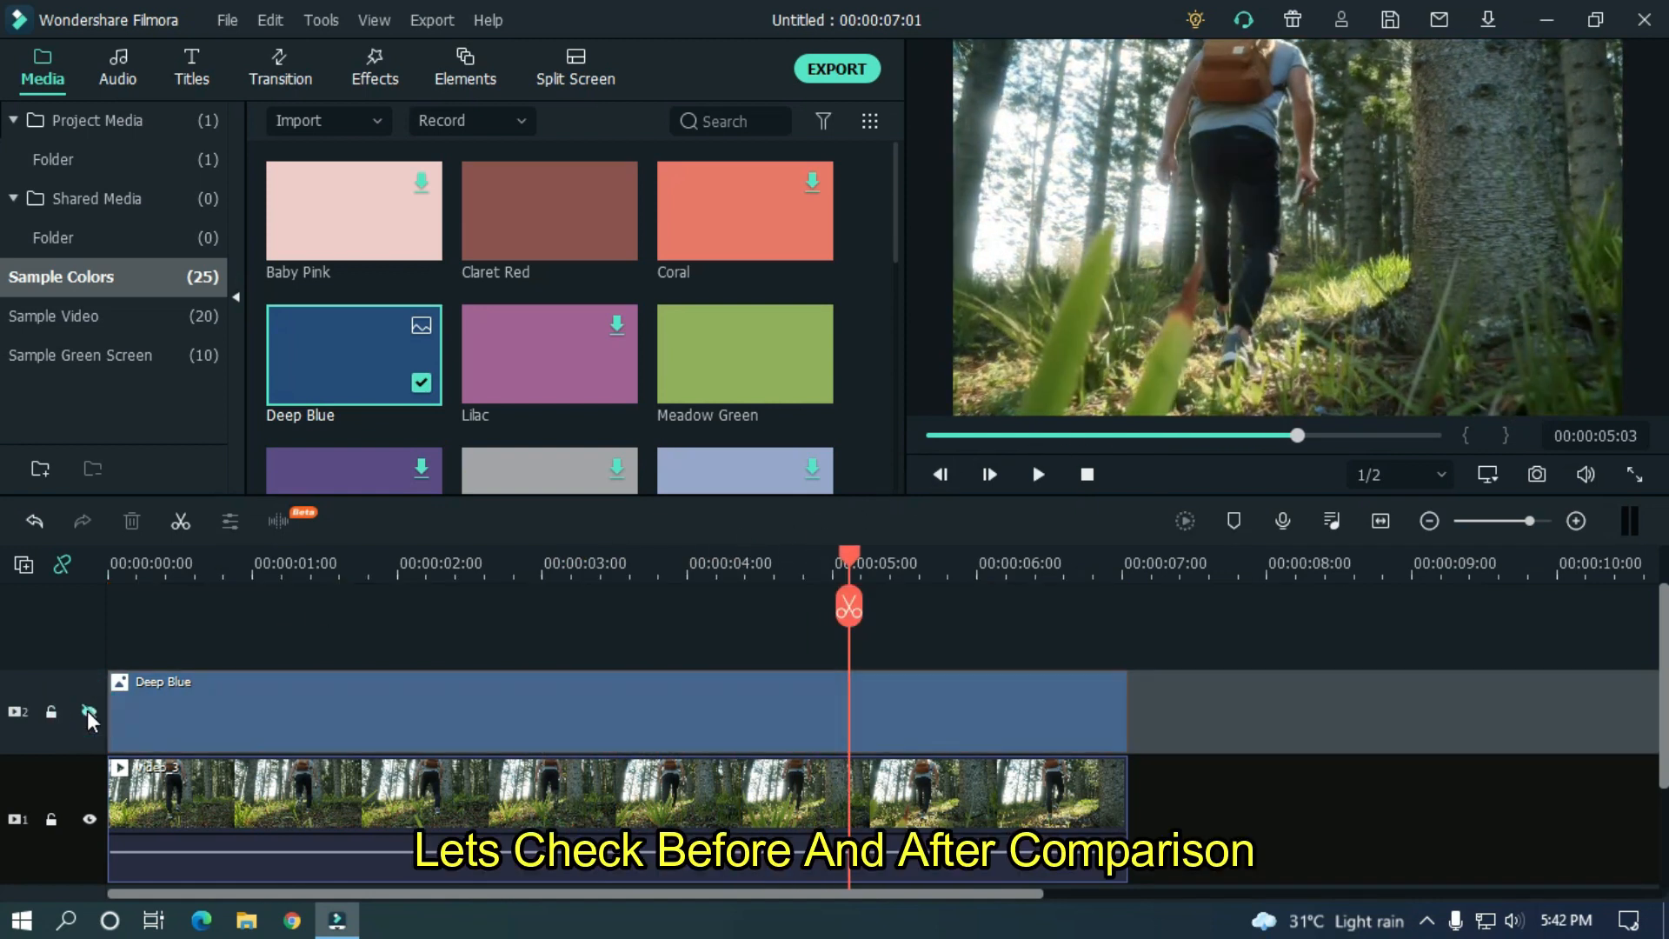
{"action": "left_click", "coordinate": [87, 711]}
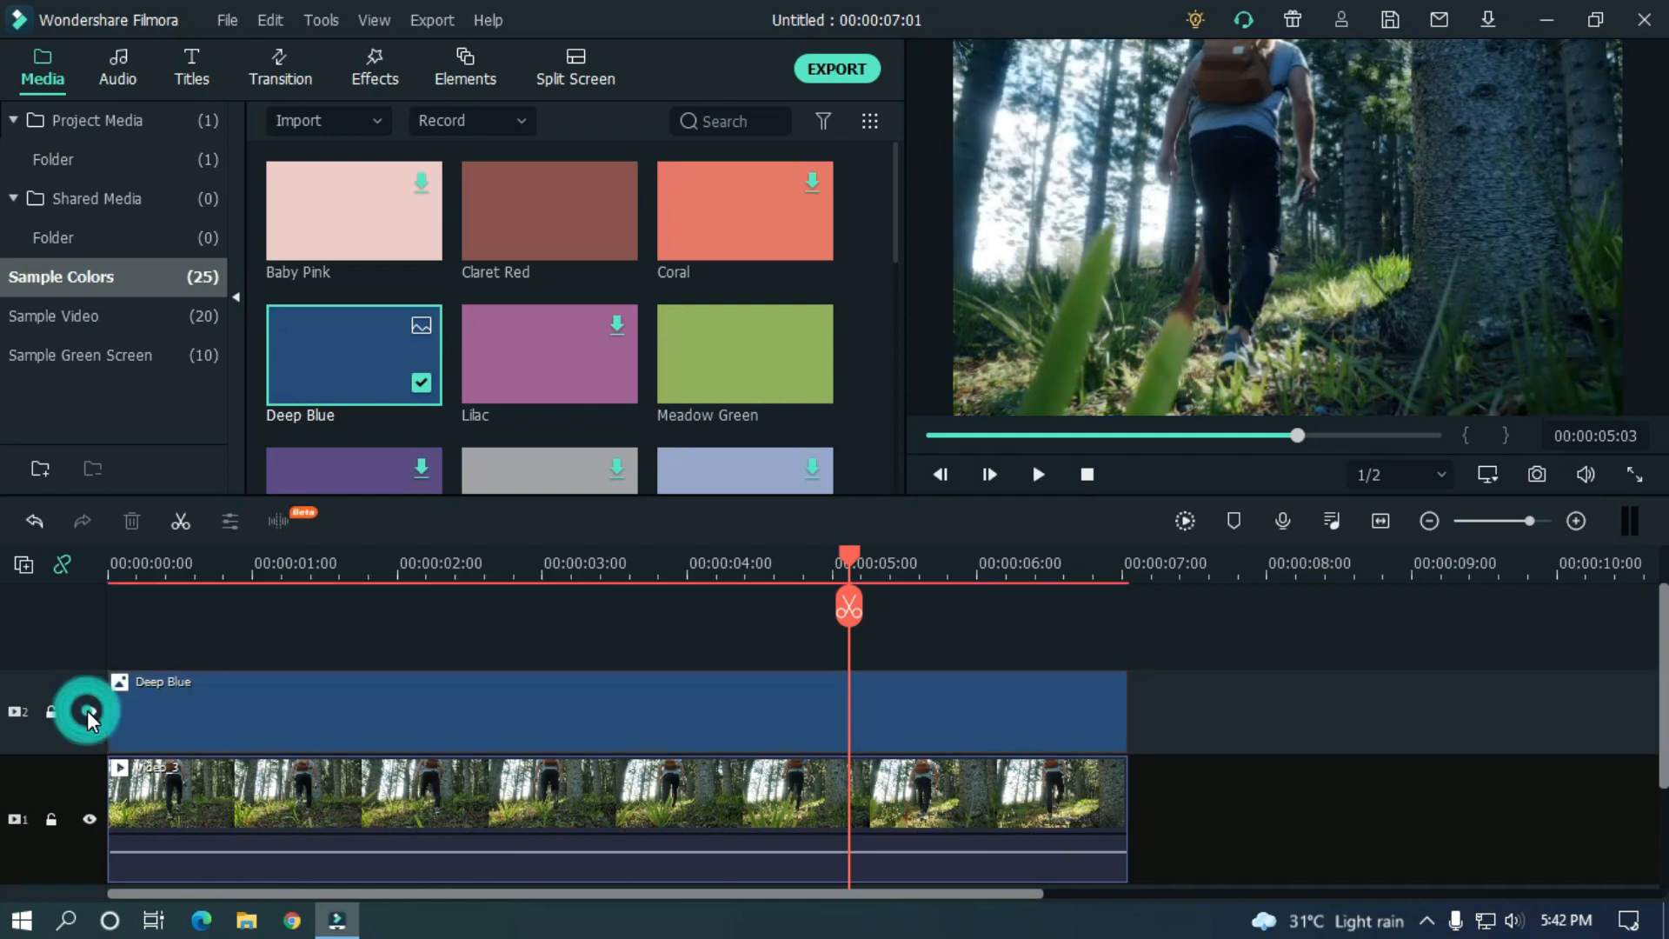
{"action": "left_click", "coordinate": [87, 711]}
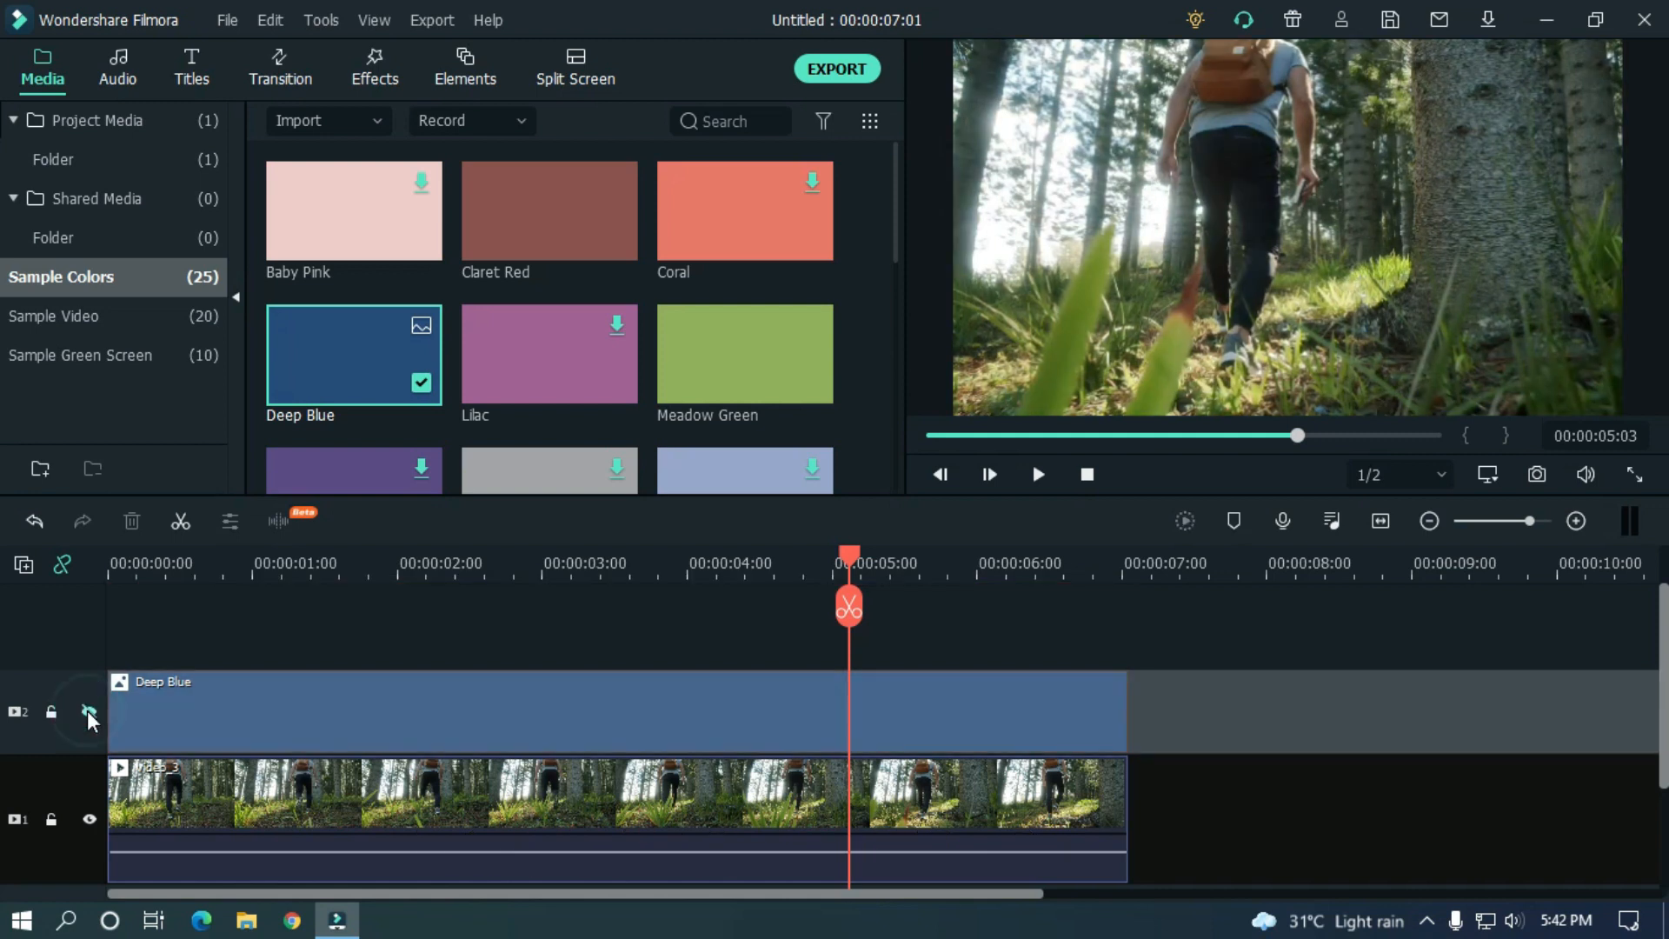
{"action": "left_click", "coordinate": [87, 711]}
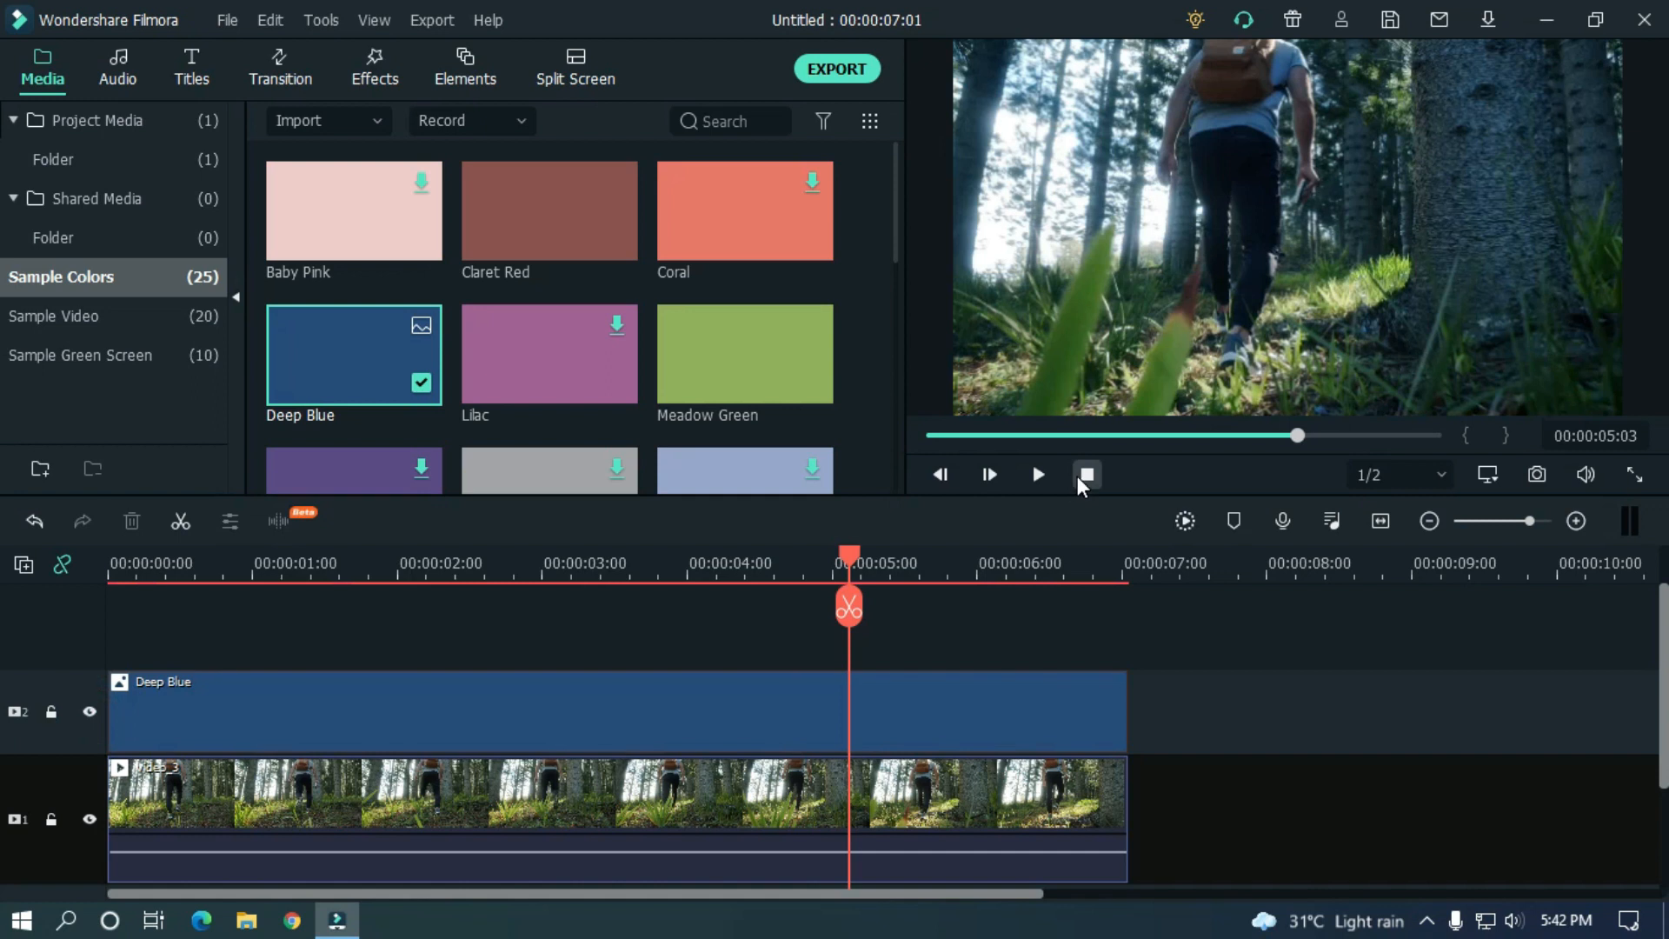
{"action": "left_click", "coordinate": [1078, 476]}
{"action": "key", "text": "space"}
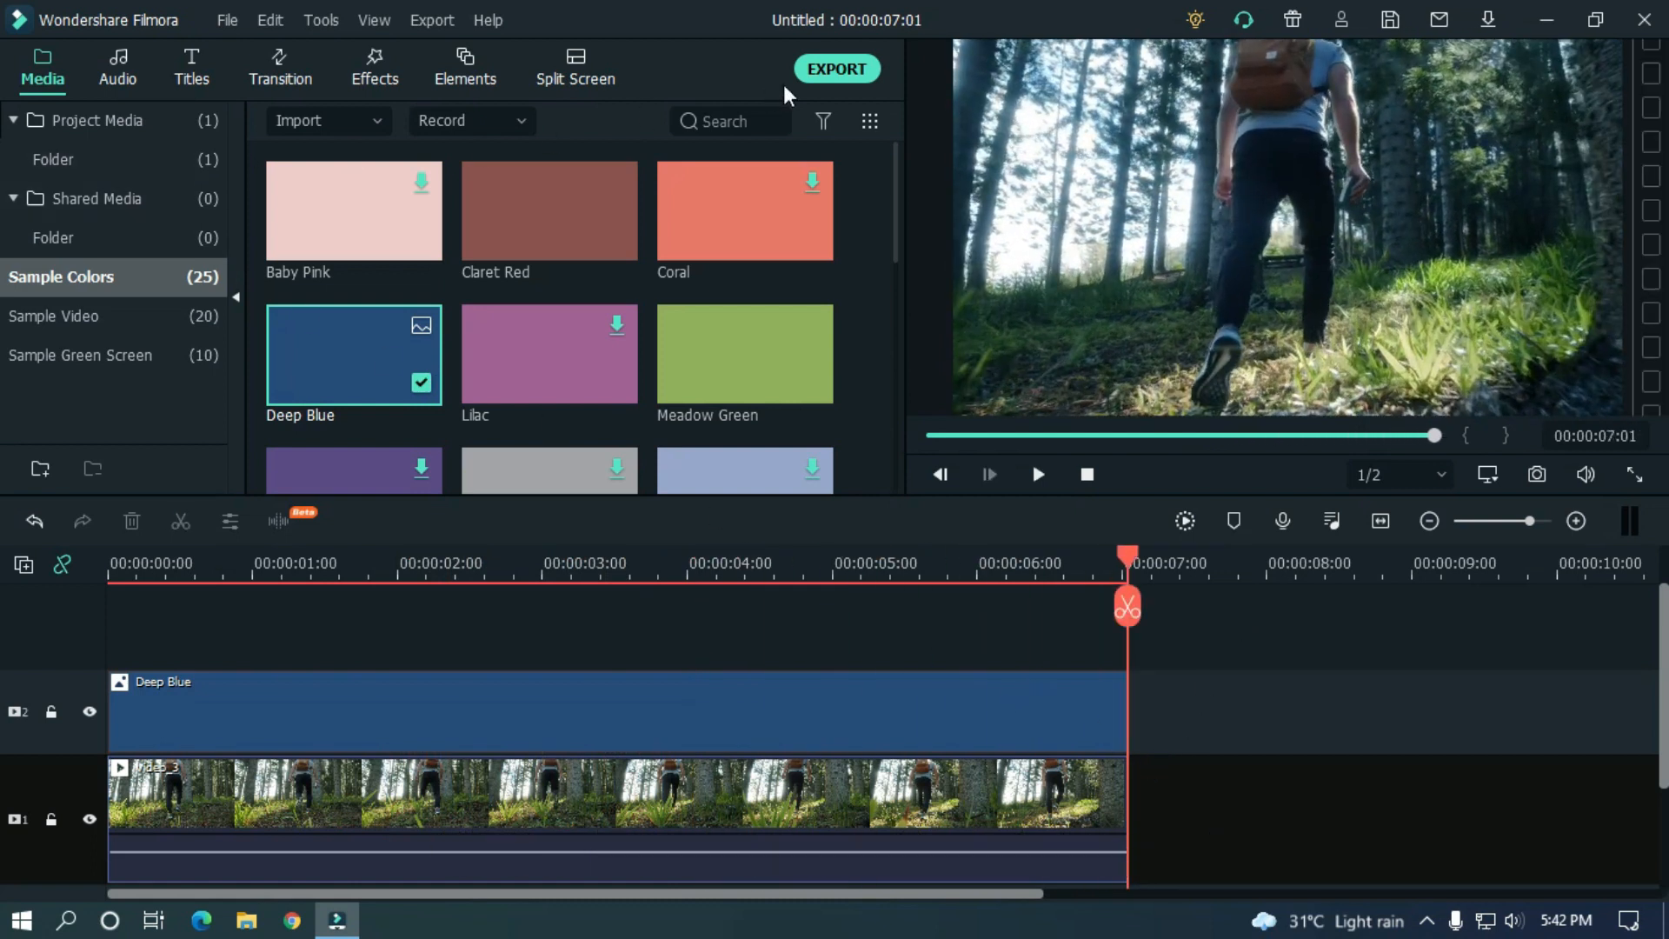
Step: Open the export settings and name the MP4 file Arctic Blue
{"action": "left_click", "coordinate": [847, 70]}
{"action": "type", "text": "Arcti"}
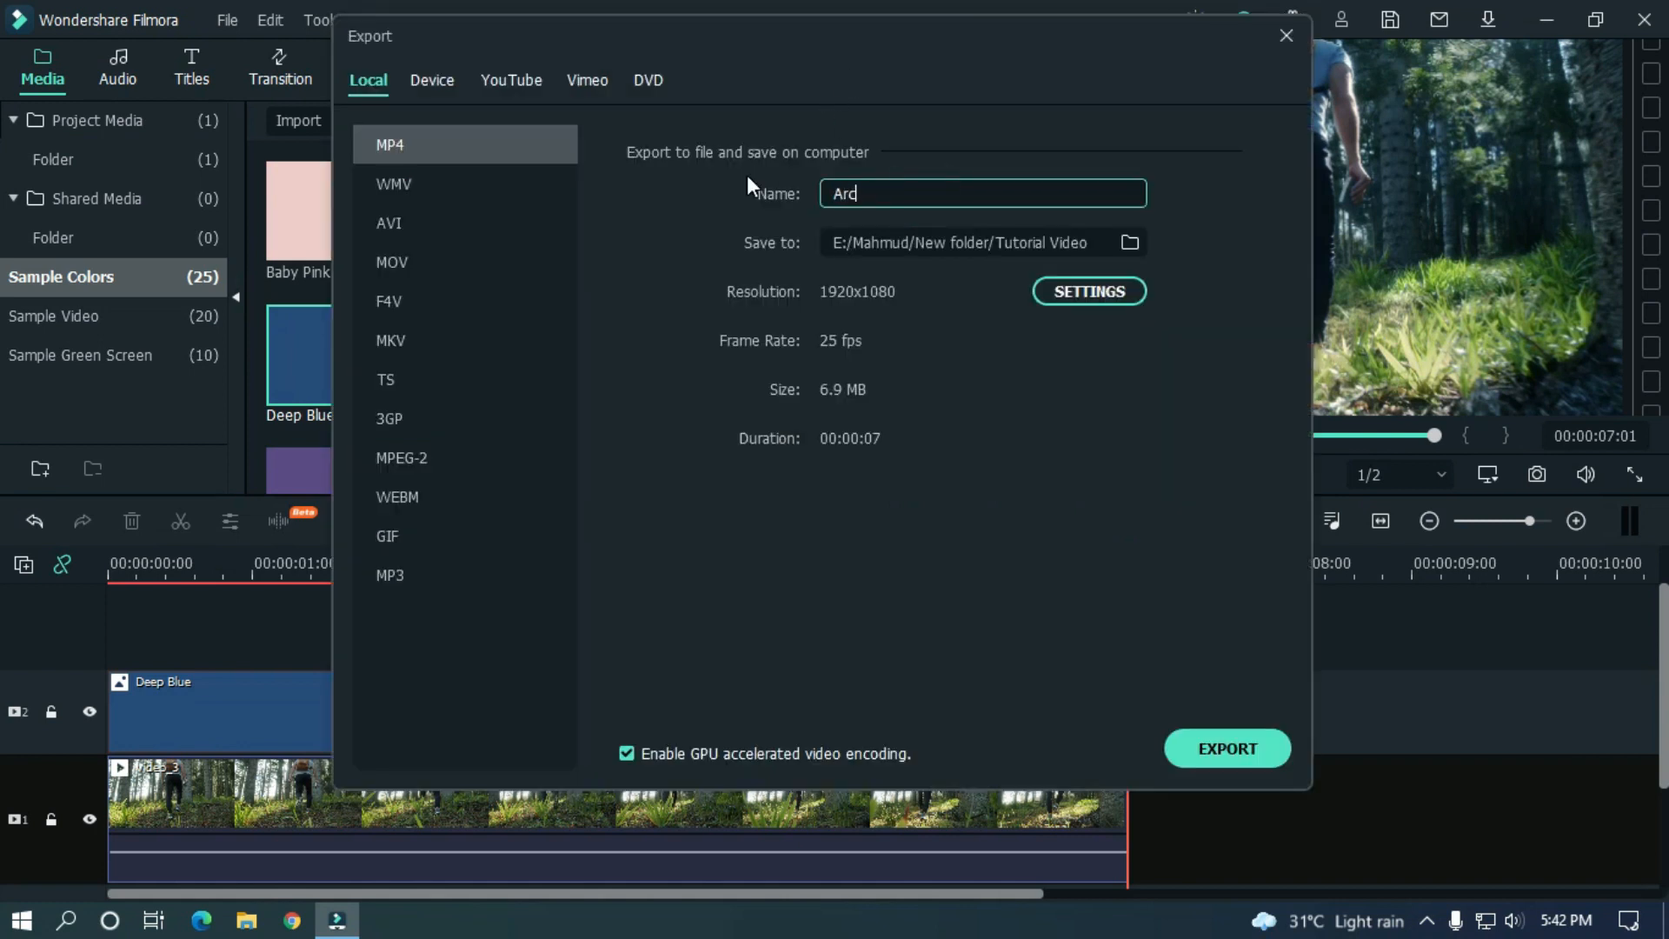
{"action": "type", "text": "c Blue"}
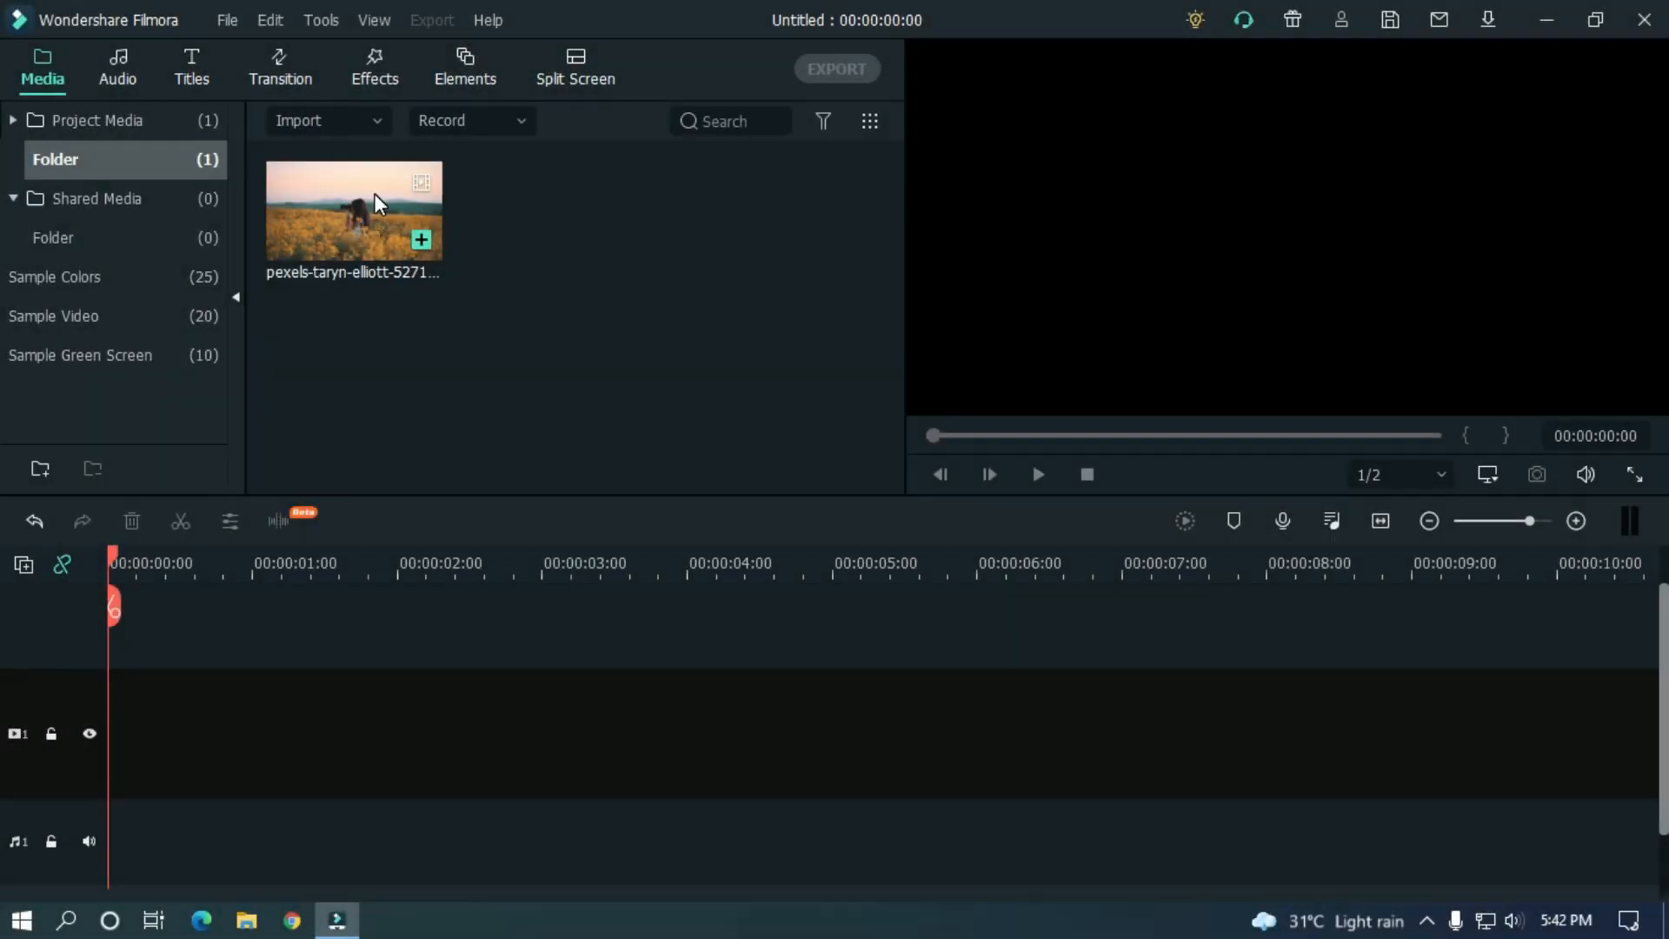
Step: Add the flower-field clip to the start of the timeline and trim it to 12 seconds by deleting the rest
{"action": "left_click_drag", "start_coordinate": [374, 193], "coordinate": [98, 738]}
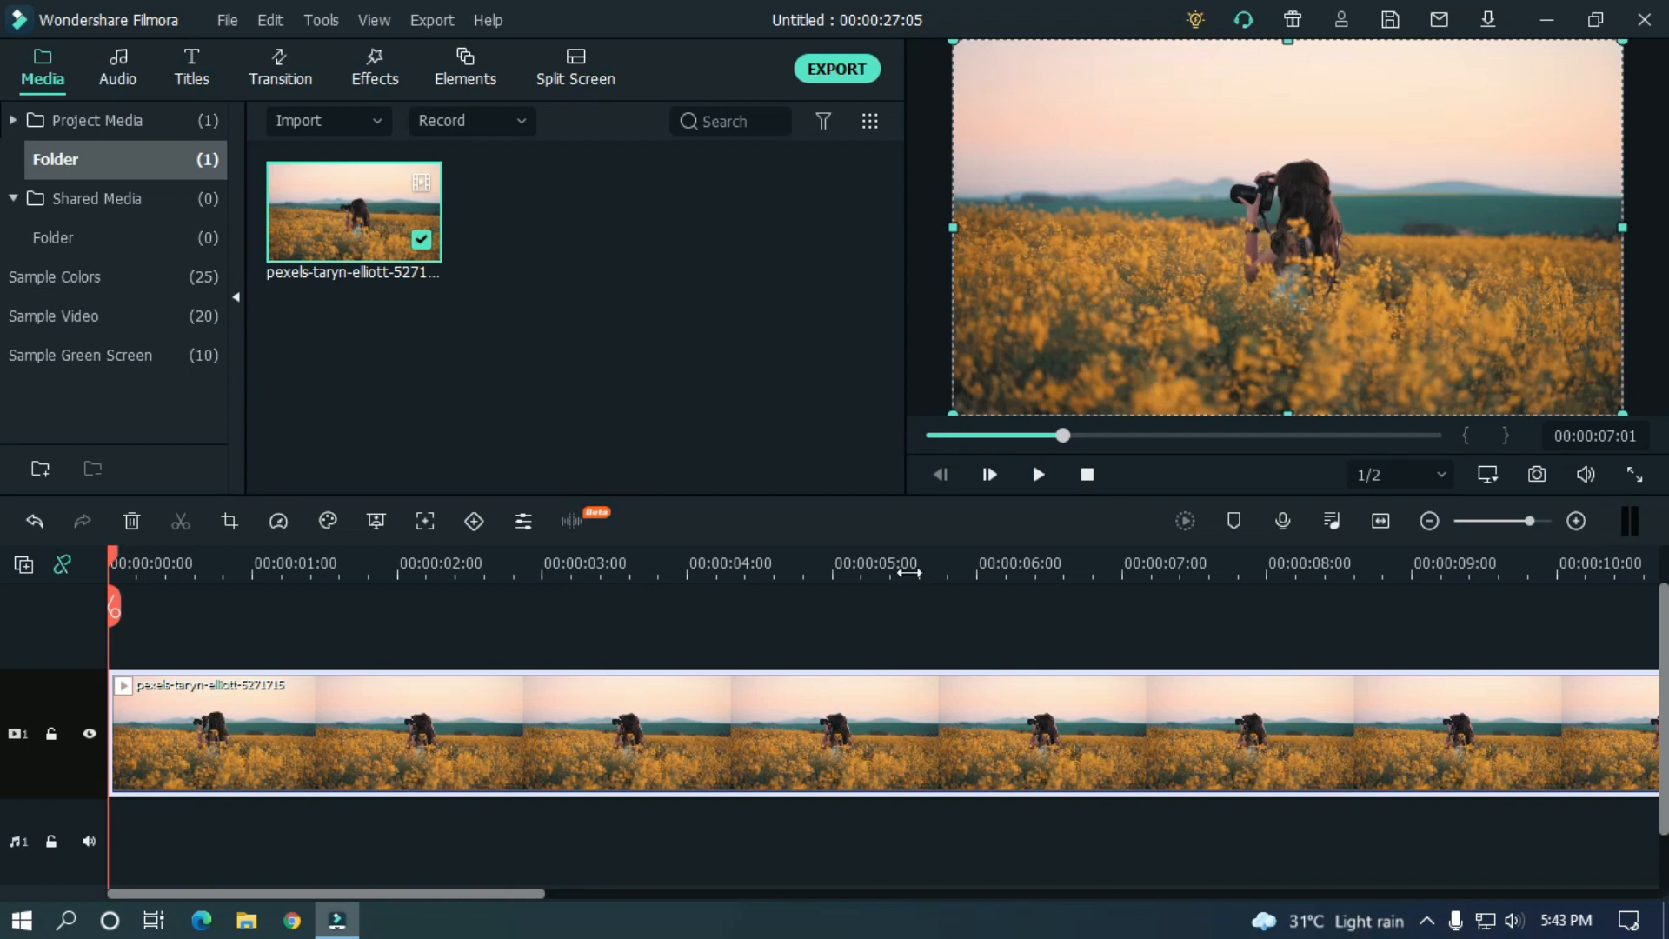
{"action": "left_click", "coordinate": [1031, 540]}
{"action": "left_click_drag", "start_coordinate": [1031, 541], "coordinate": [1457, 560]}
{"action": "left_click_drag", "start_coordinate": [521, 893], "coordinate": [679, 893]}
{"action": "left_click_drag", "start_coordinate": [902, 554], "coordinate": [108, 597]}
{"action": "left_click", "coordinate": [1298, 608]}
{"action": "left_click", "coordinate": [1338, 683]}
{"action": "key", "text": "Delete"}
Step: Preview the trimmed flower-field clip and return the playhead to the start
{"action": "left_click", "coordinate": [1380, 521]}
{"action": "left_click", "coordinate": [1207, 564]}
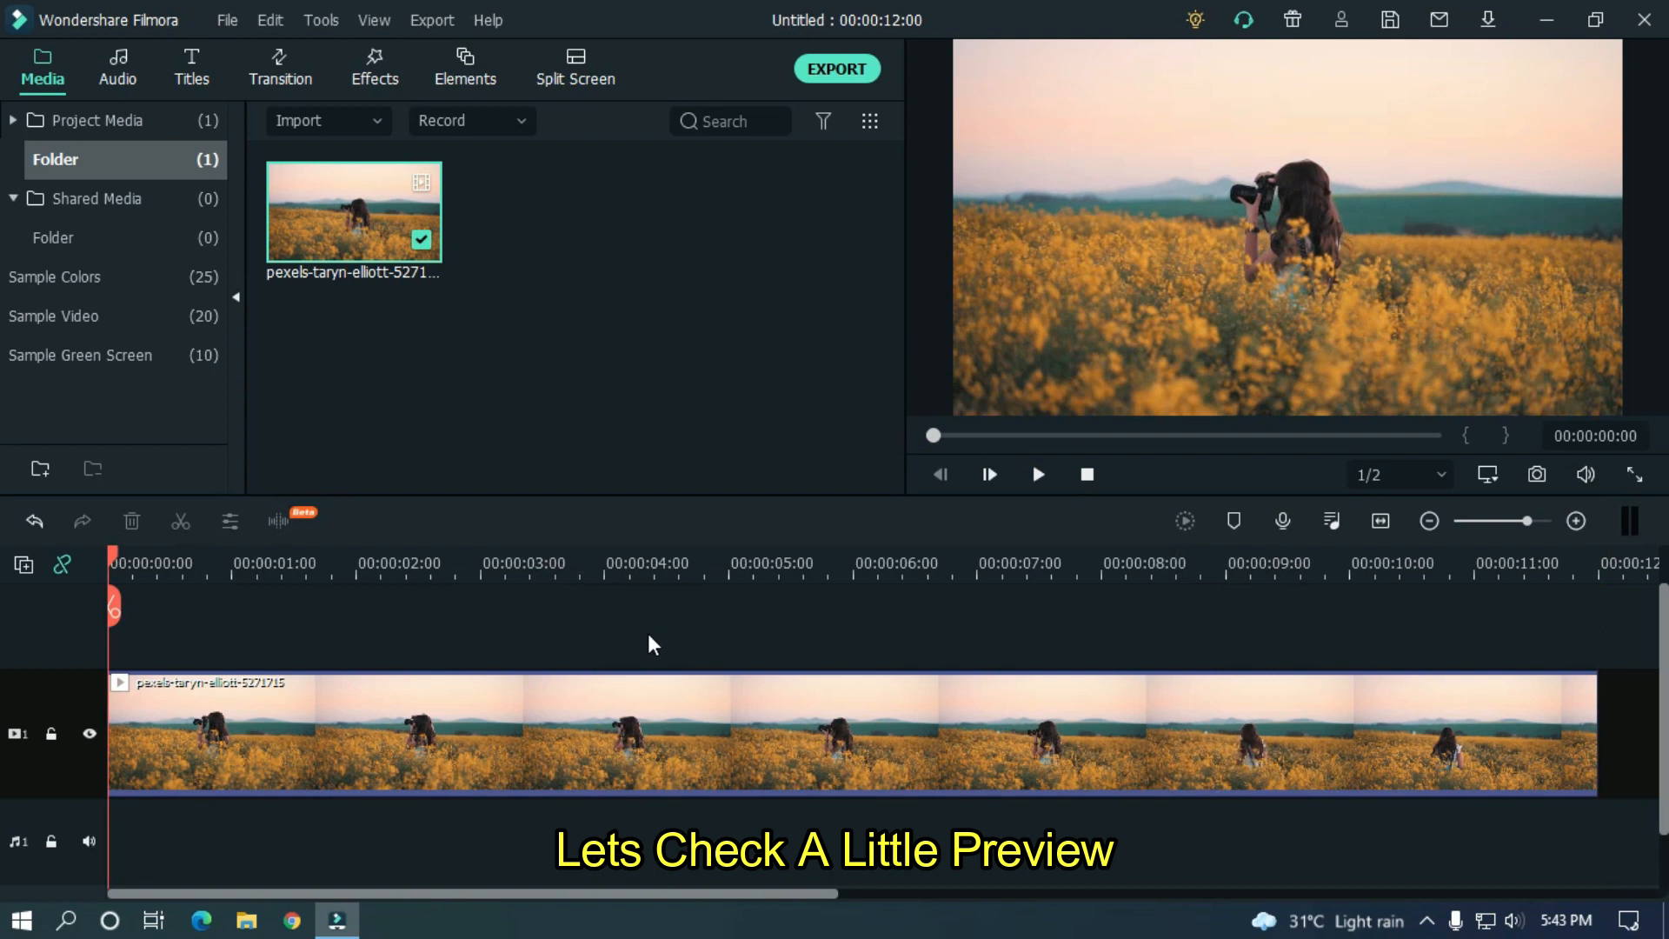
{"action": "key", "text": "space"}
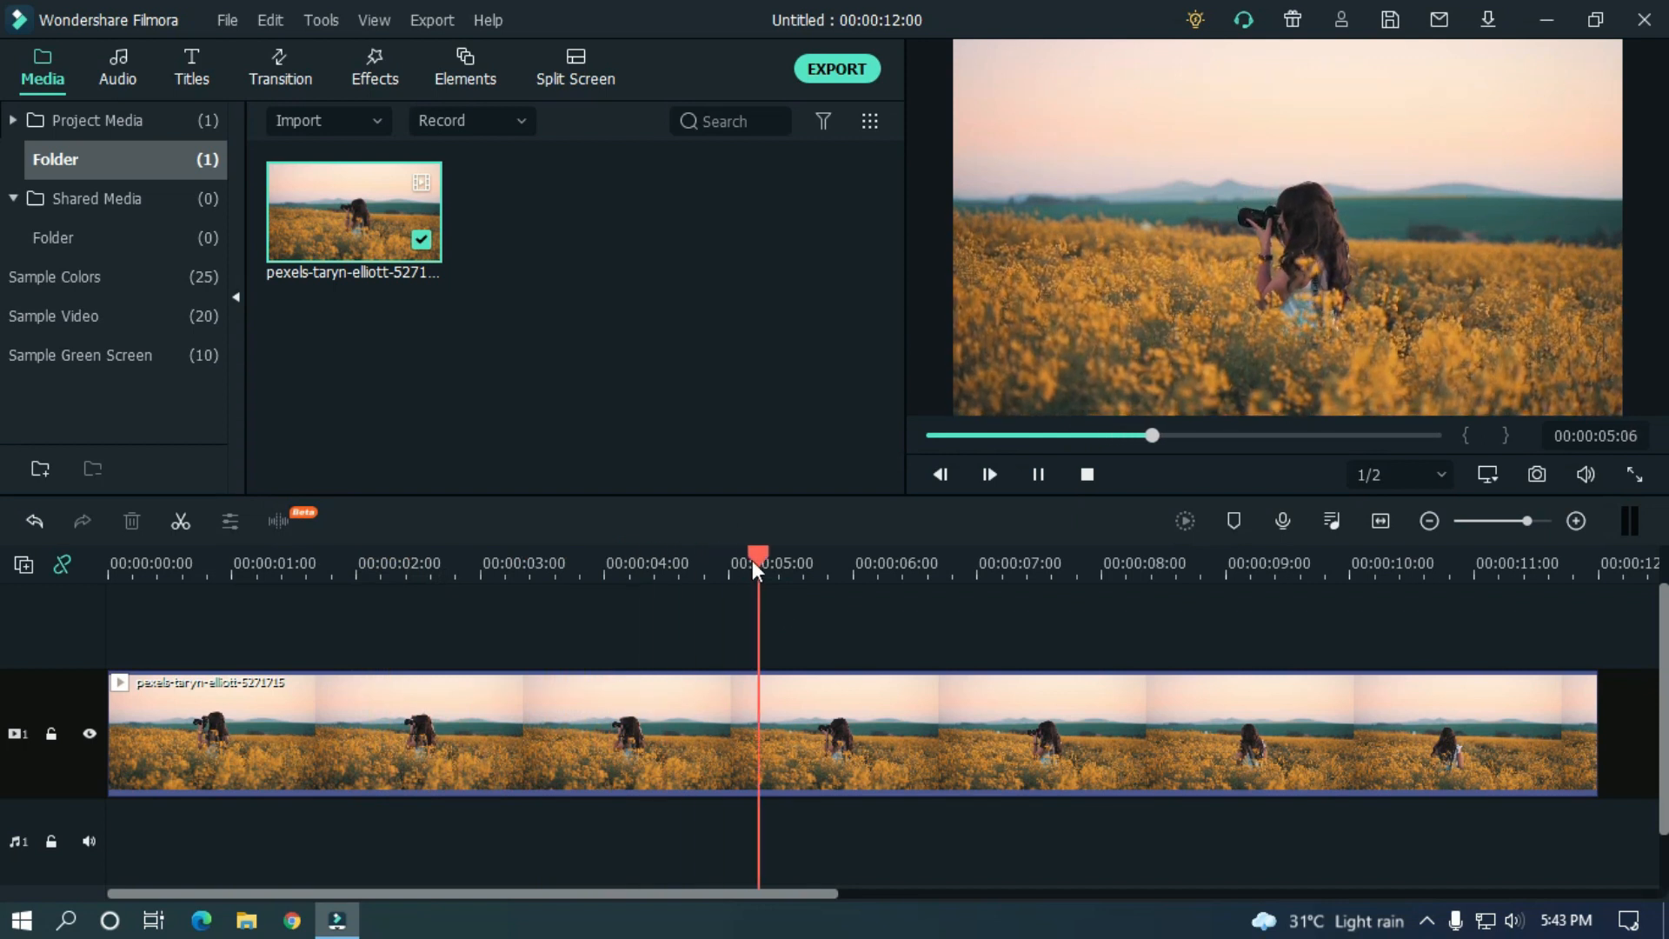
{"action": "left_click_drag", "start_coordinate": [954, 563], "coordinate": [72, 560]}
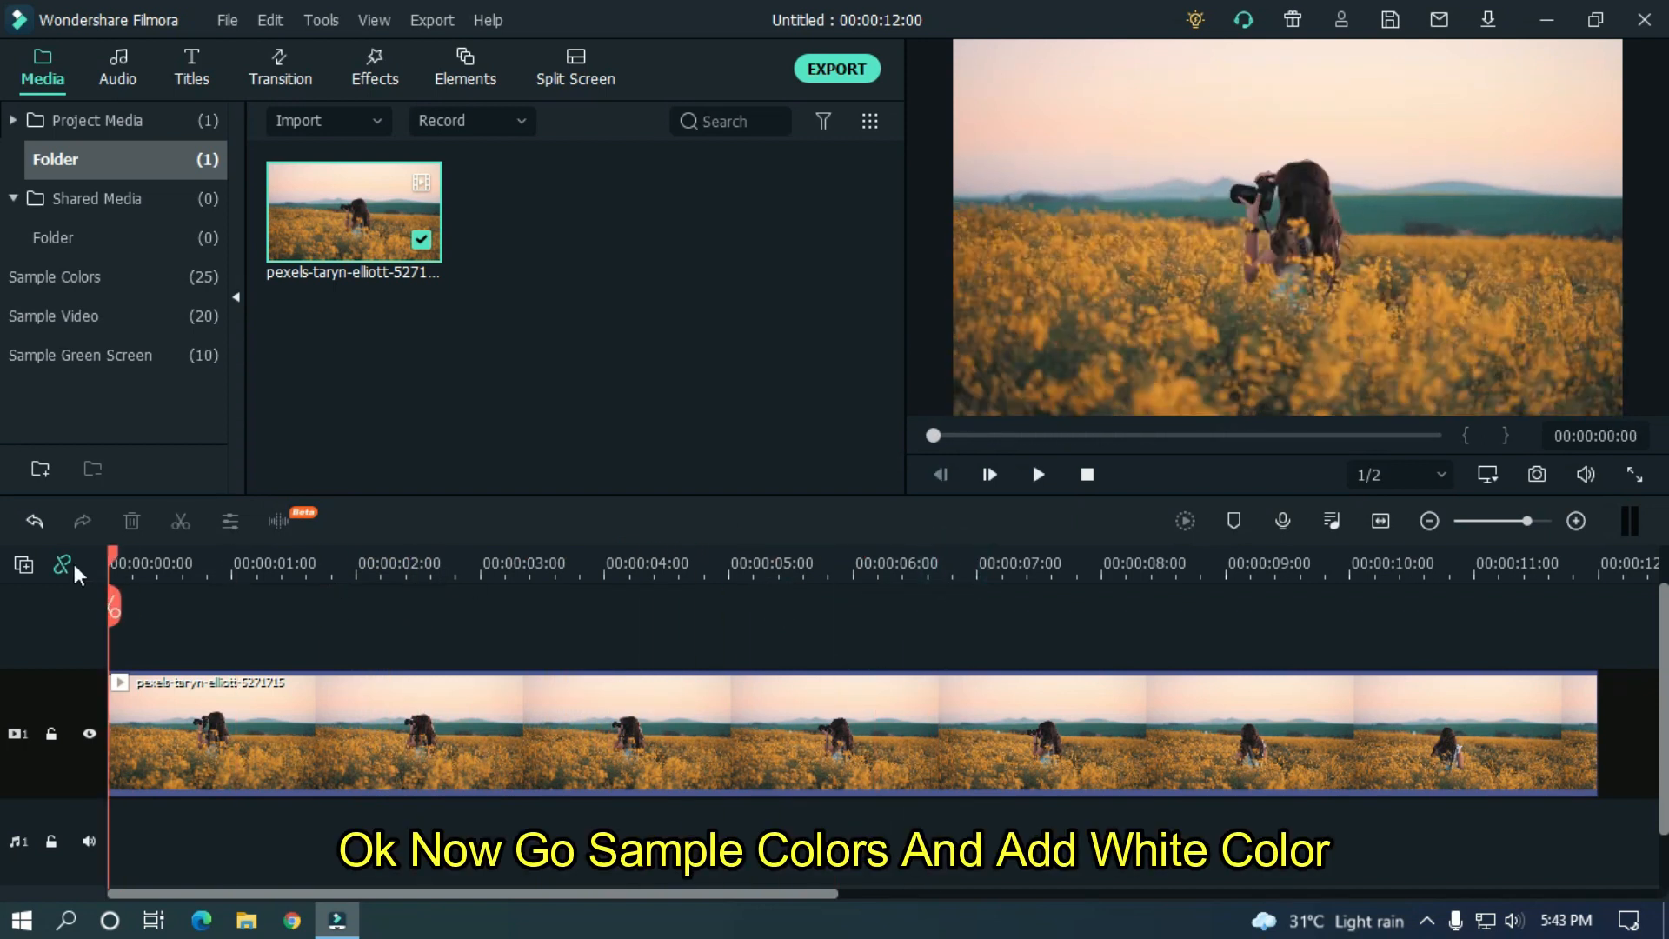
Step: Add the White sample color on the track above the flower-field clip and extend it to the same 12-second length
{"action": "left_click", "coordinate": [90, 271]}
{"action": "left_click_drag", "start_coordinate": [894, 177], "coordinate": [893, 274]}
{"action": "left_click_drag", "start_coordinate": [760, 372], "coordinate": [71, 619]}
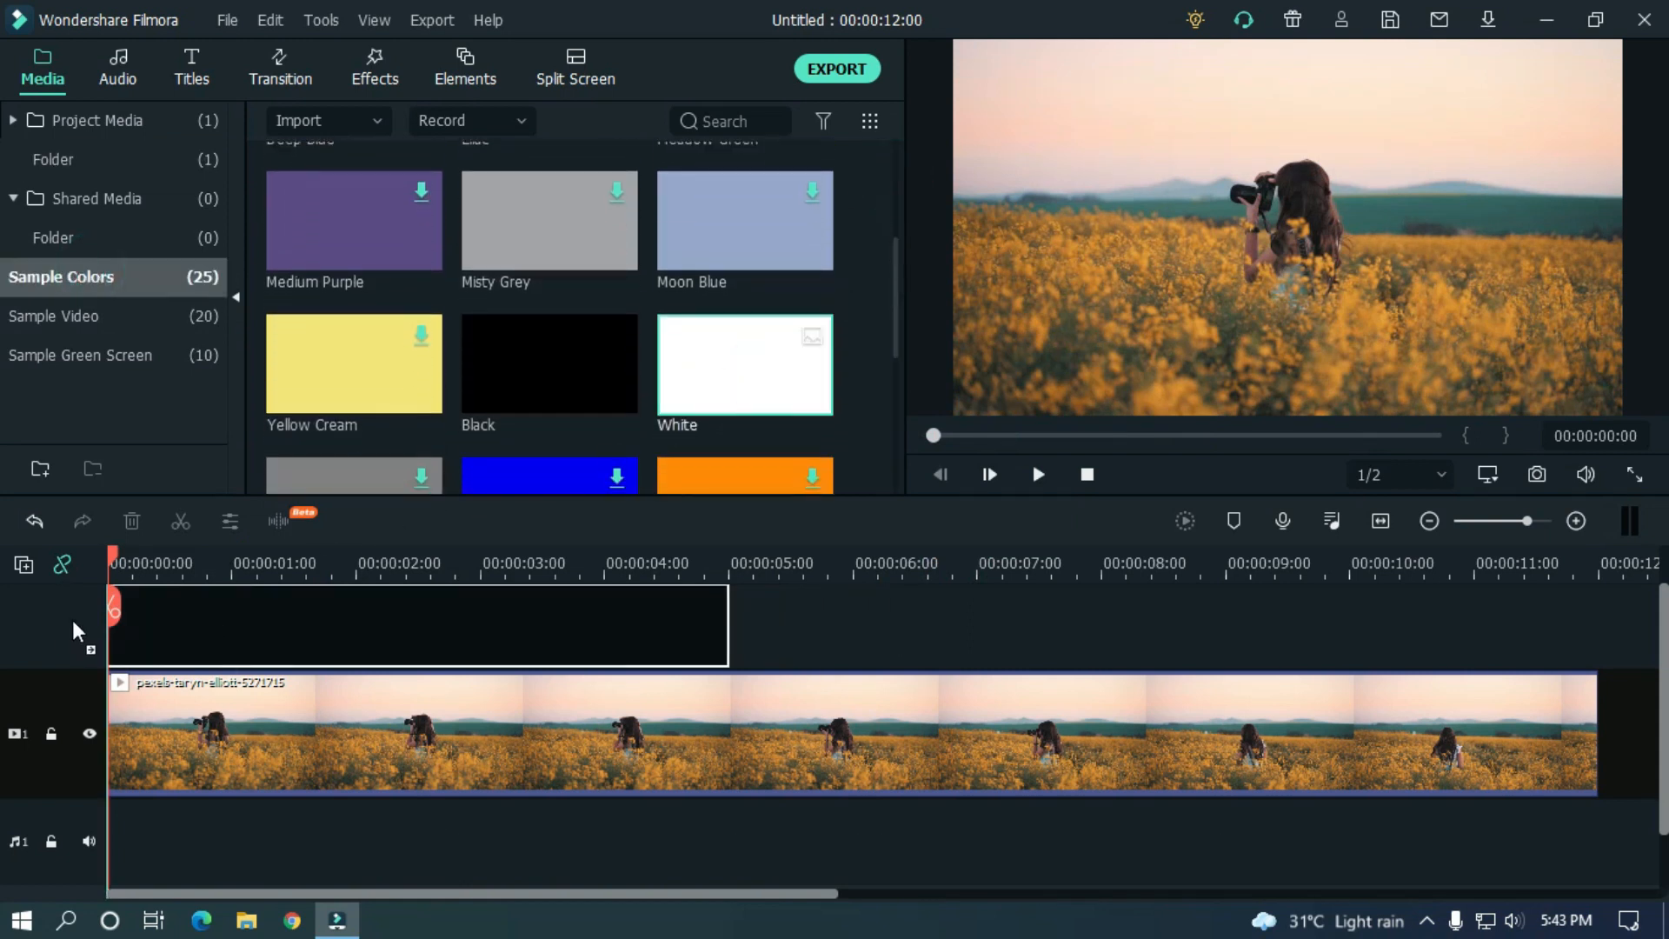
{"action": "left_click_drag", "start_coordinate": [469, 631], "coordinate": [474, 634]}
{"action": "left_click_drag", "start_coordinate": [728, 681], "coordinate": [1597, 695]}
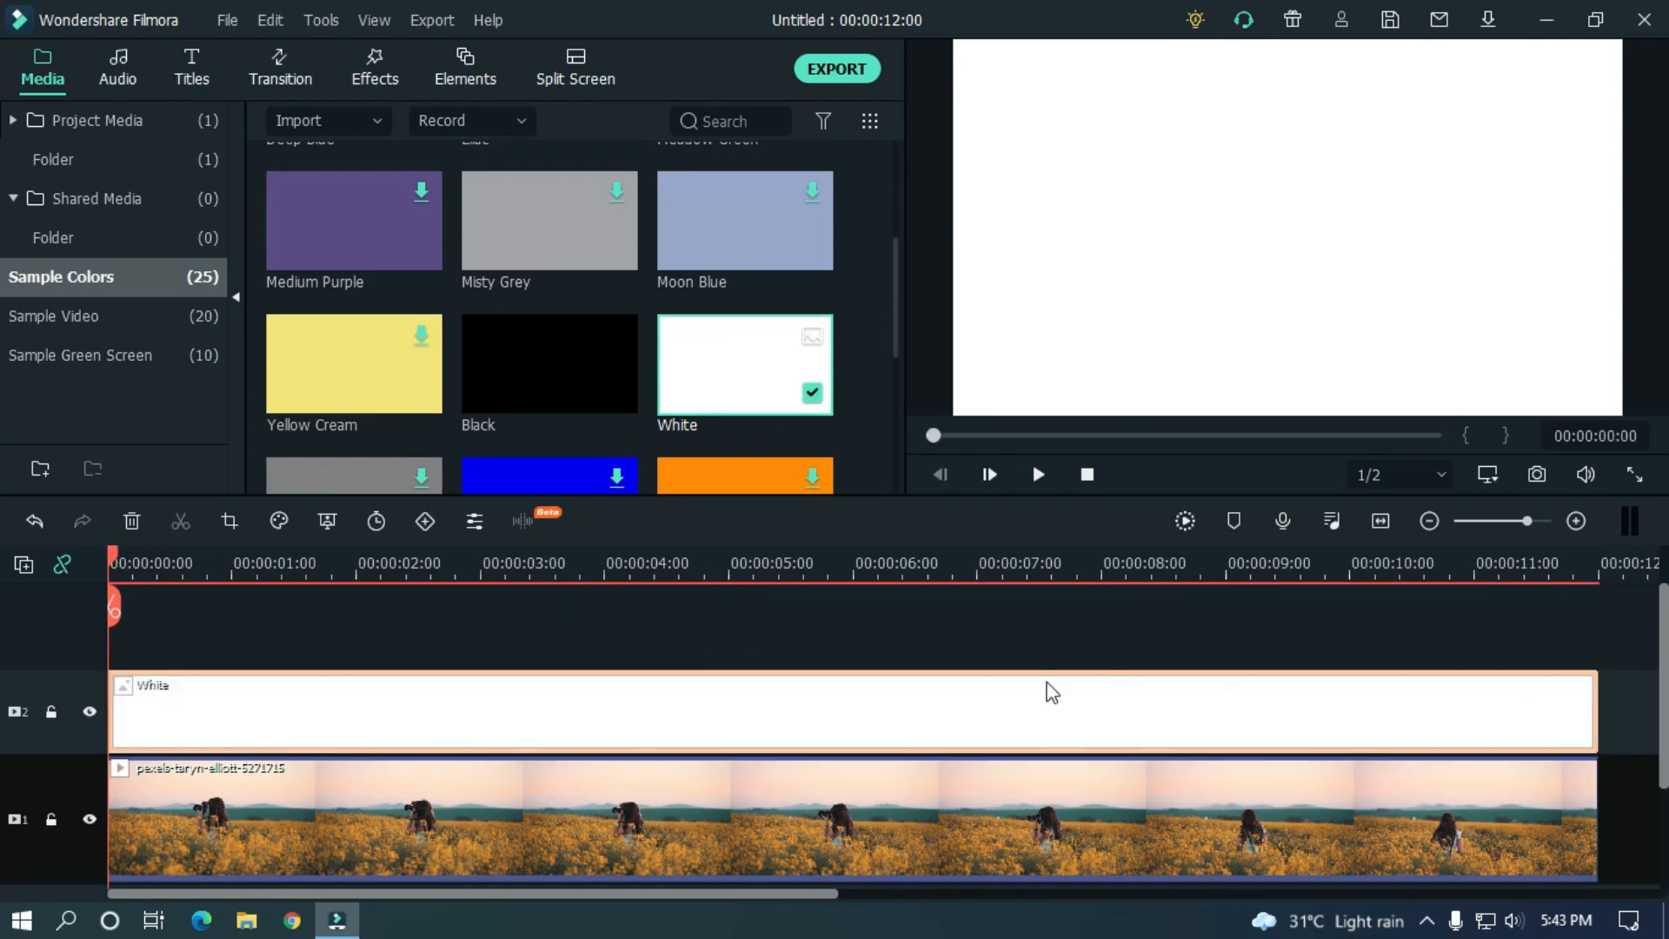
Step: Set the White clip's compositing blending mode to Exclusion
{"action": "double_click", "coordinate": [657, 701]}
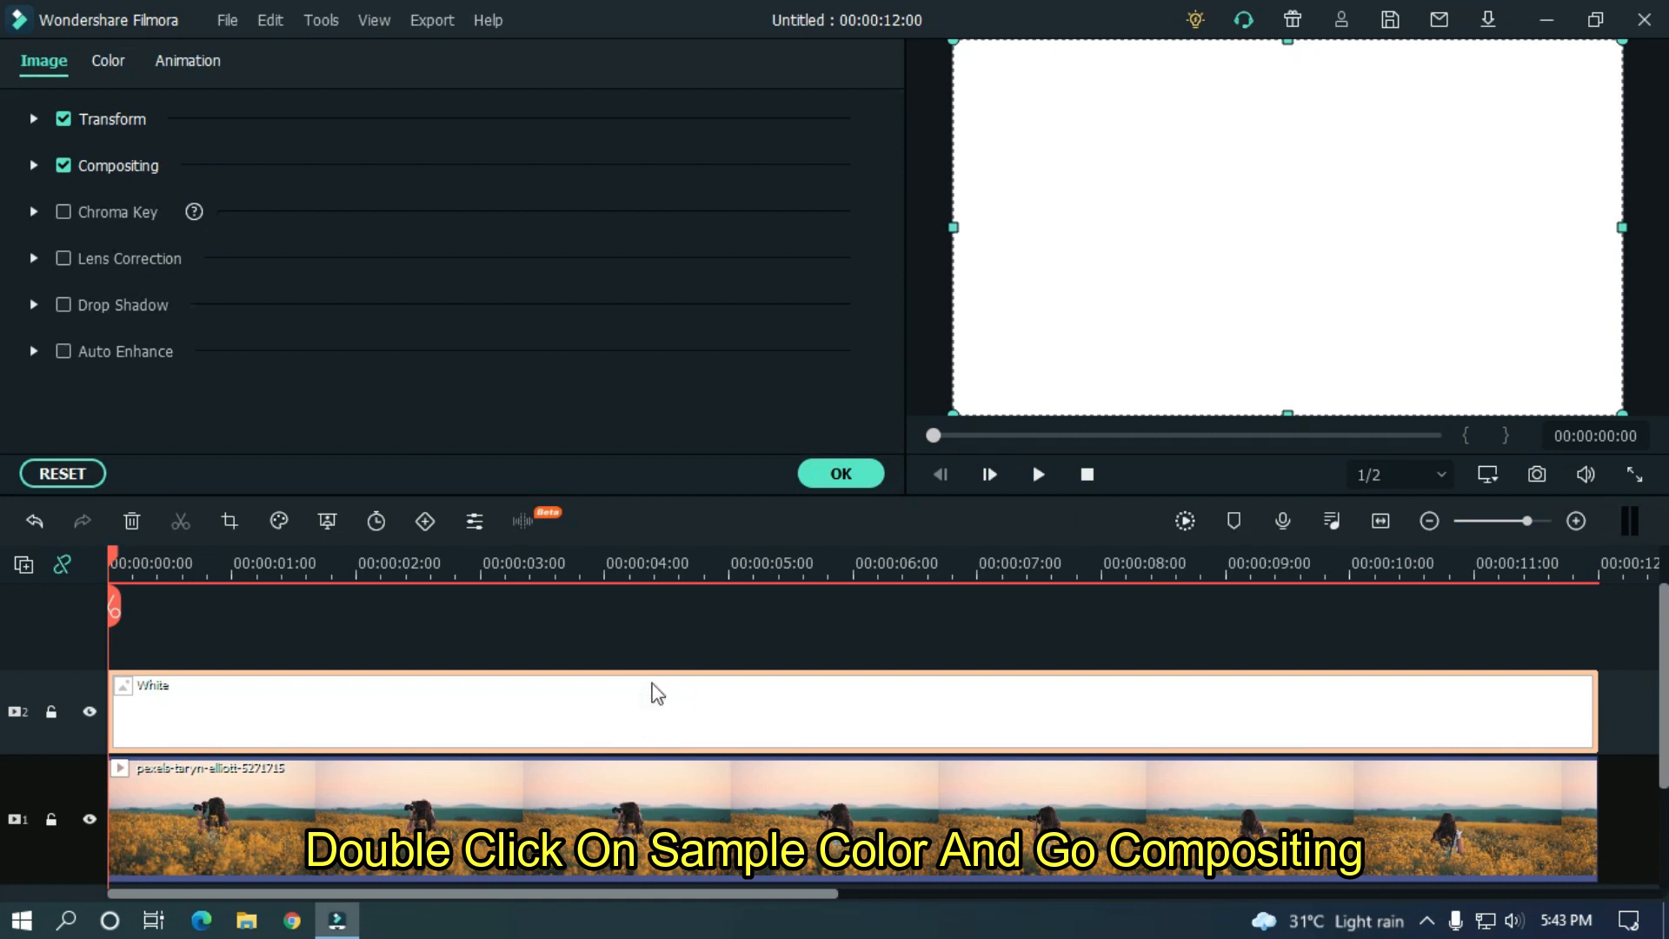
{"action": "left_click", "coordinate": [34, 165]}
{"action": "left_click", "coordinate": [385, 230]}
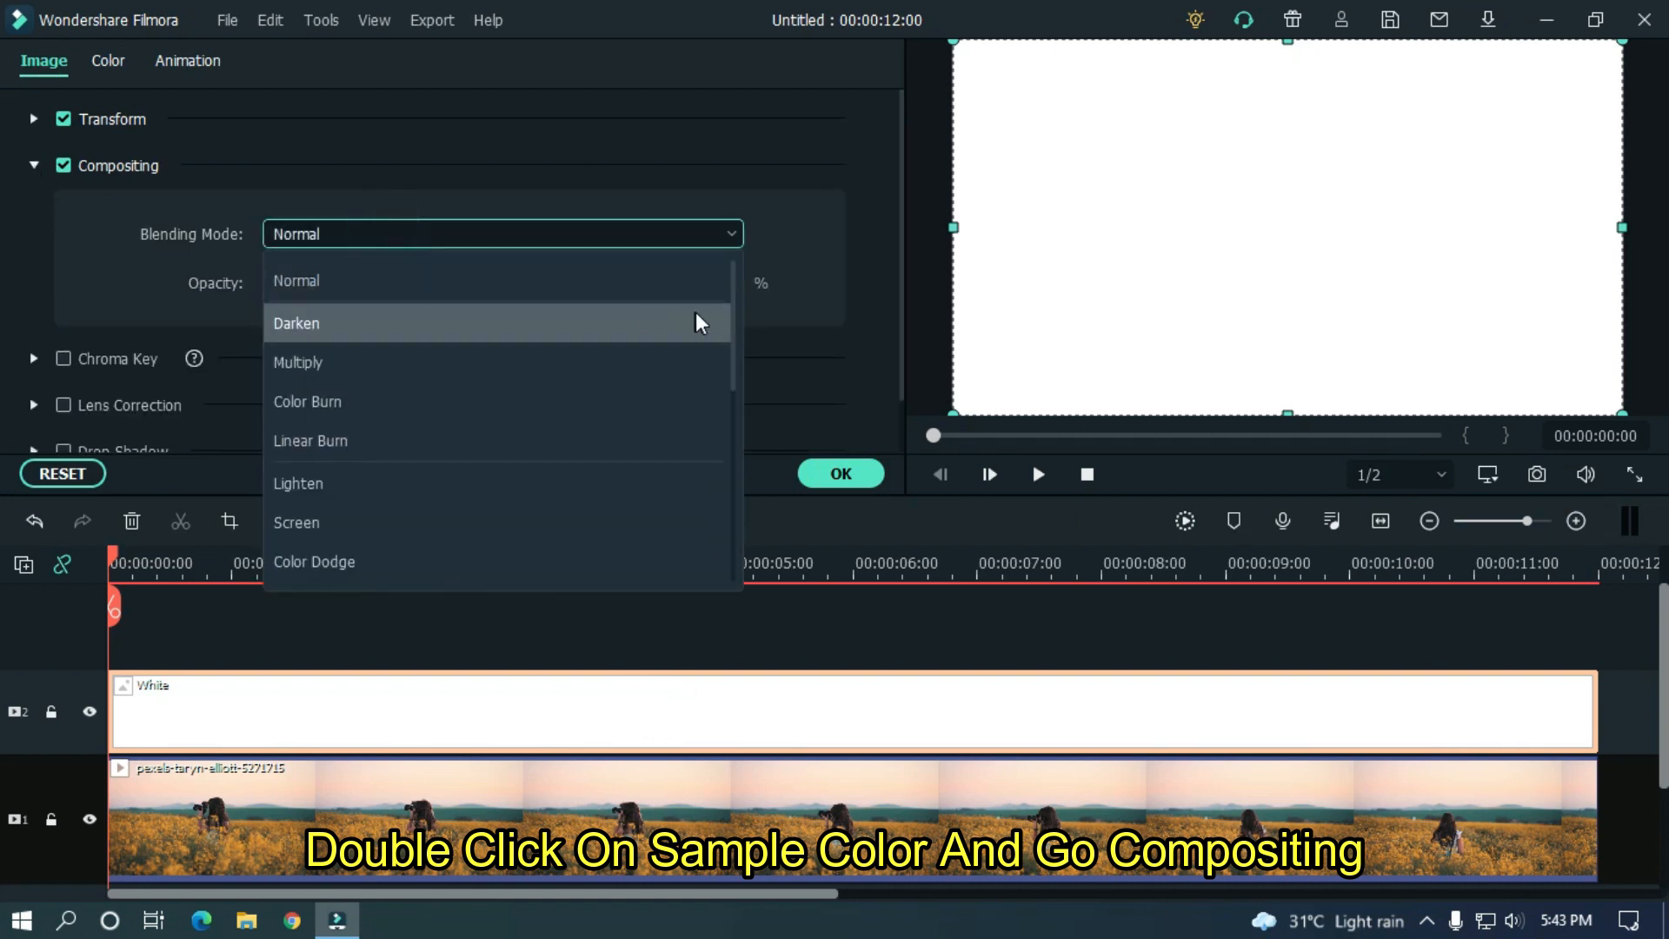
{"action": "left_click_drag", "start_coordinate": [732, 271], "coordinate": [733, 466]}
{"action": "left_click", "coordinate": [476, 563]}
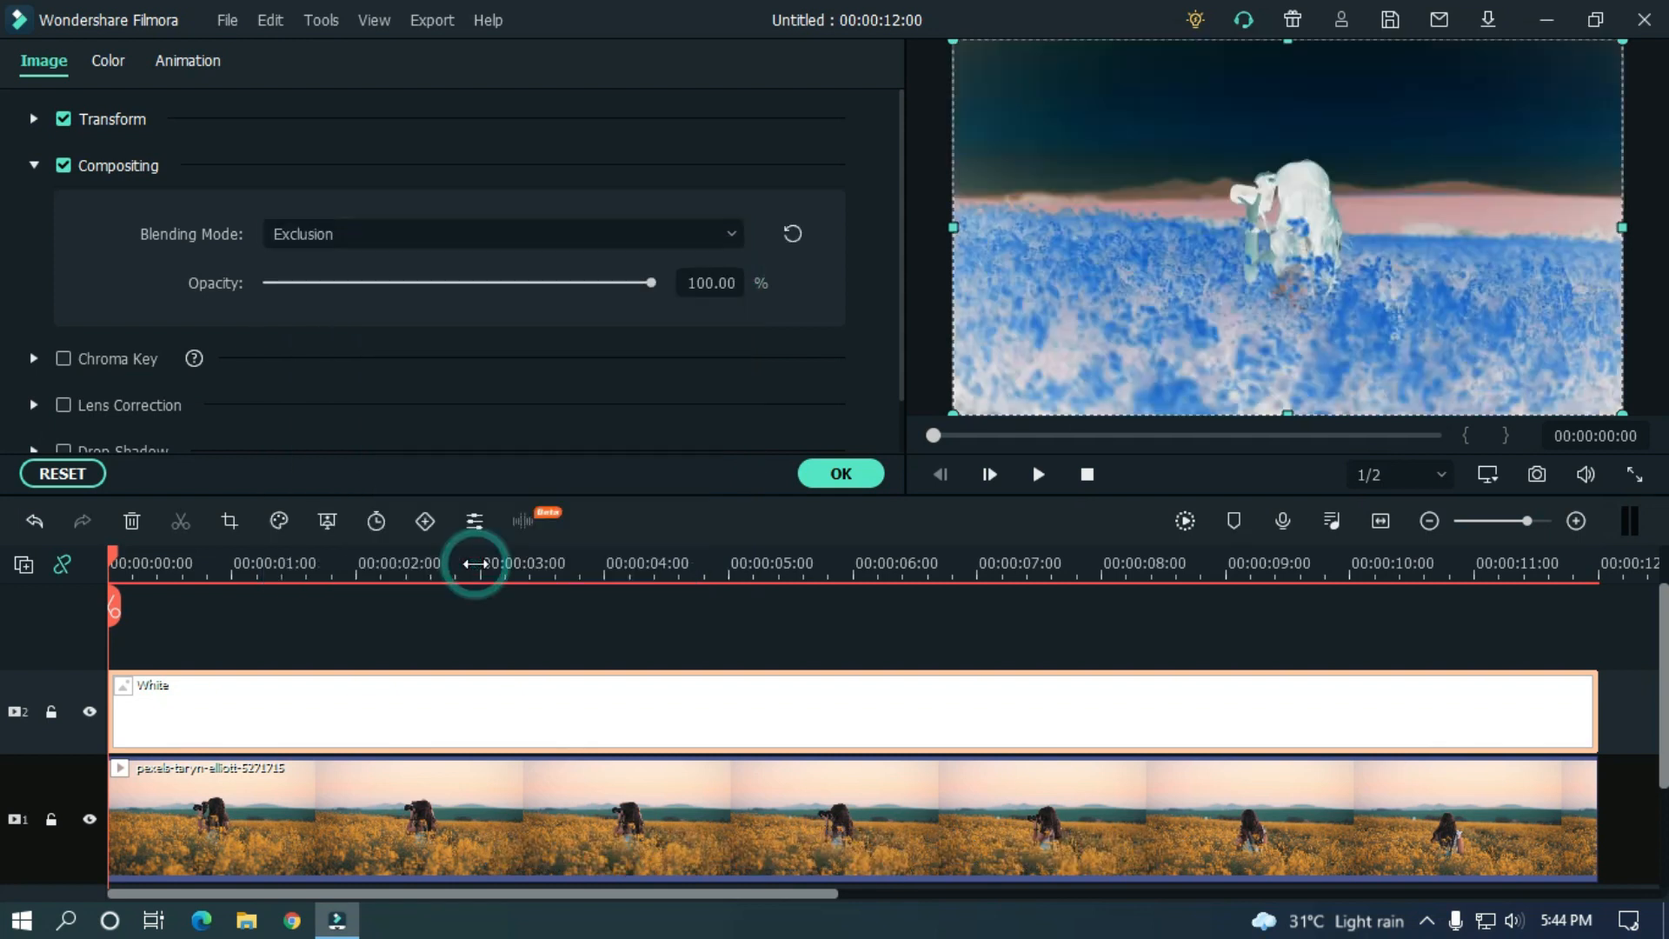
{"action": "left_click", "coordinate": [863, 475]}
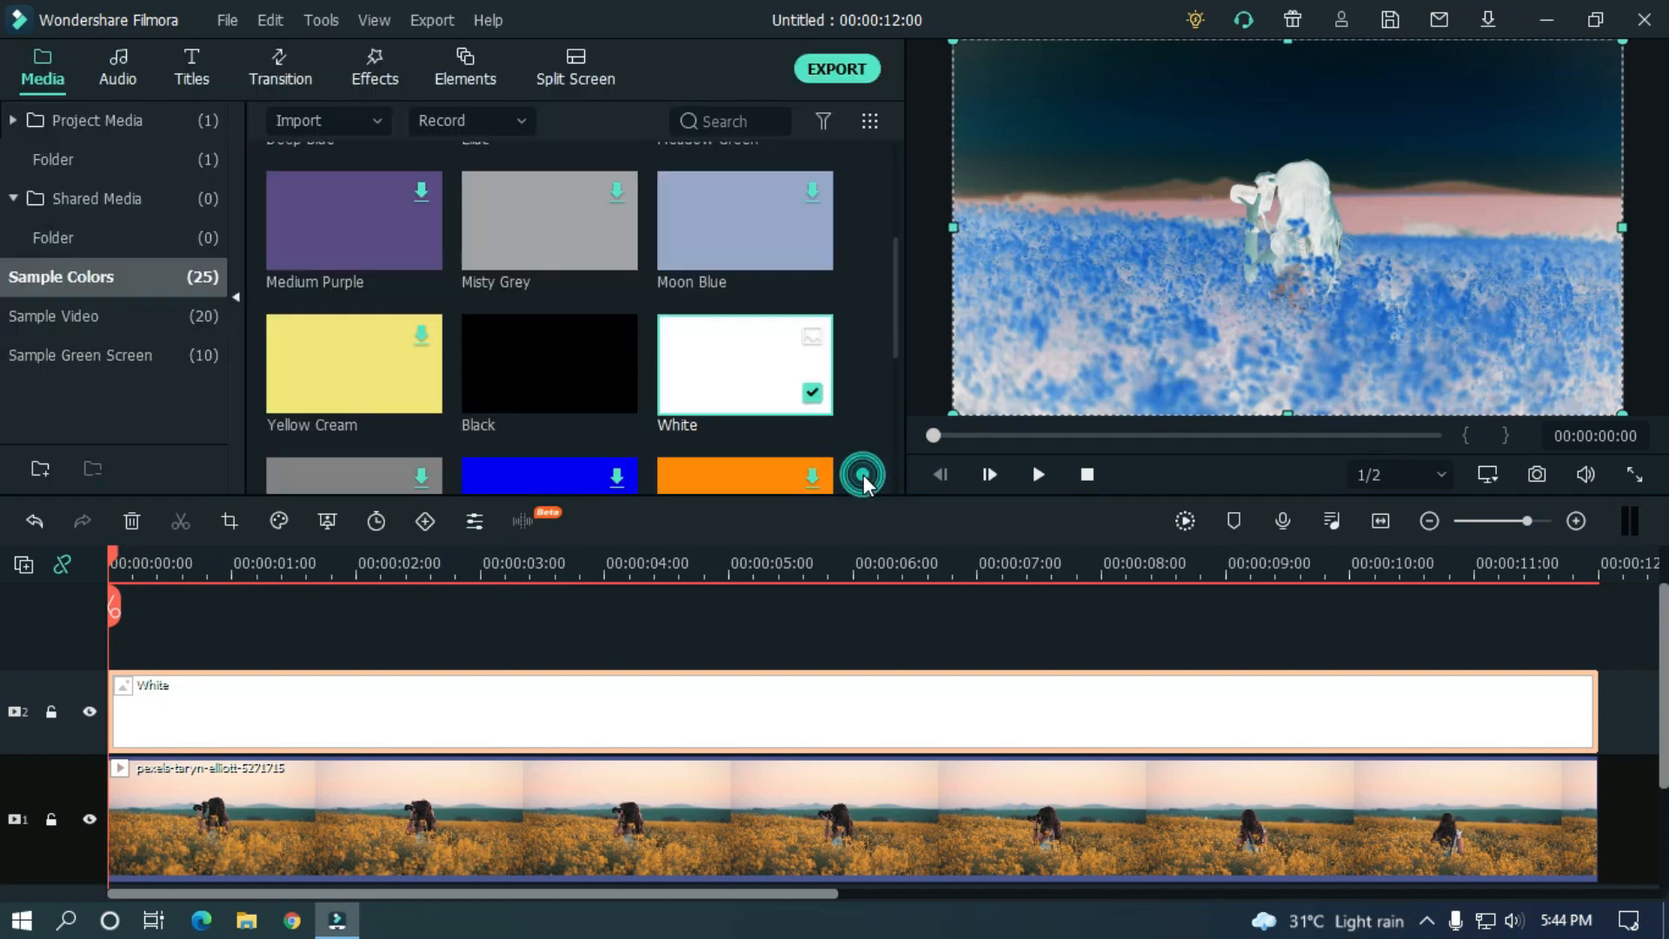
Step: Search the effects for "b&" and apply B&W Film to the flower-field clip
{"action": "left_click", "coordinate": [370, 73]}
{"action": "left_click", "coordinate": [743, 120]}
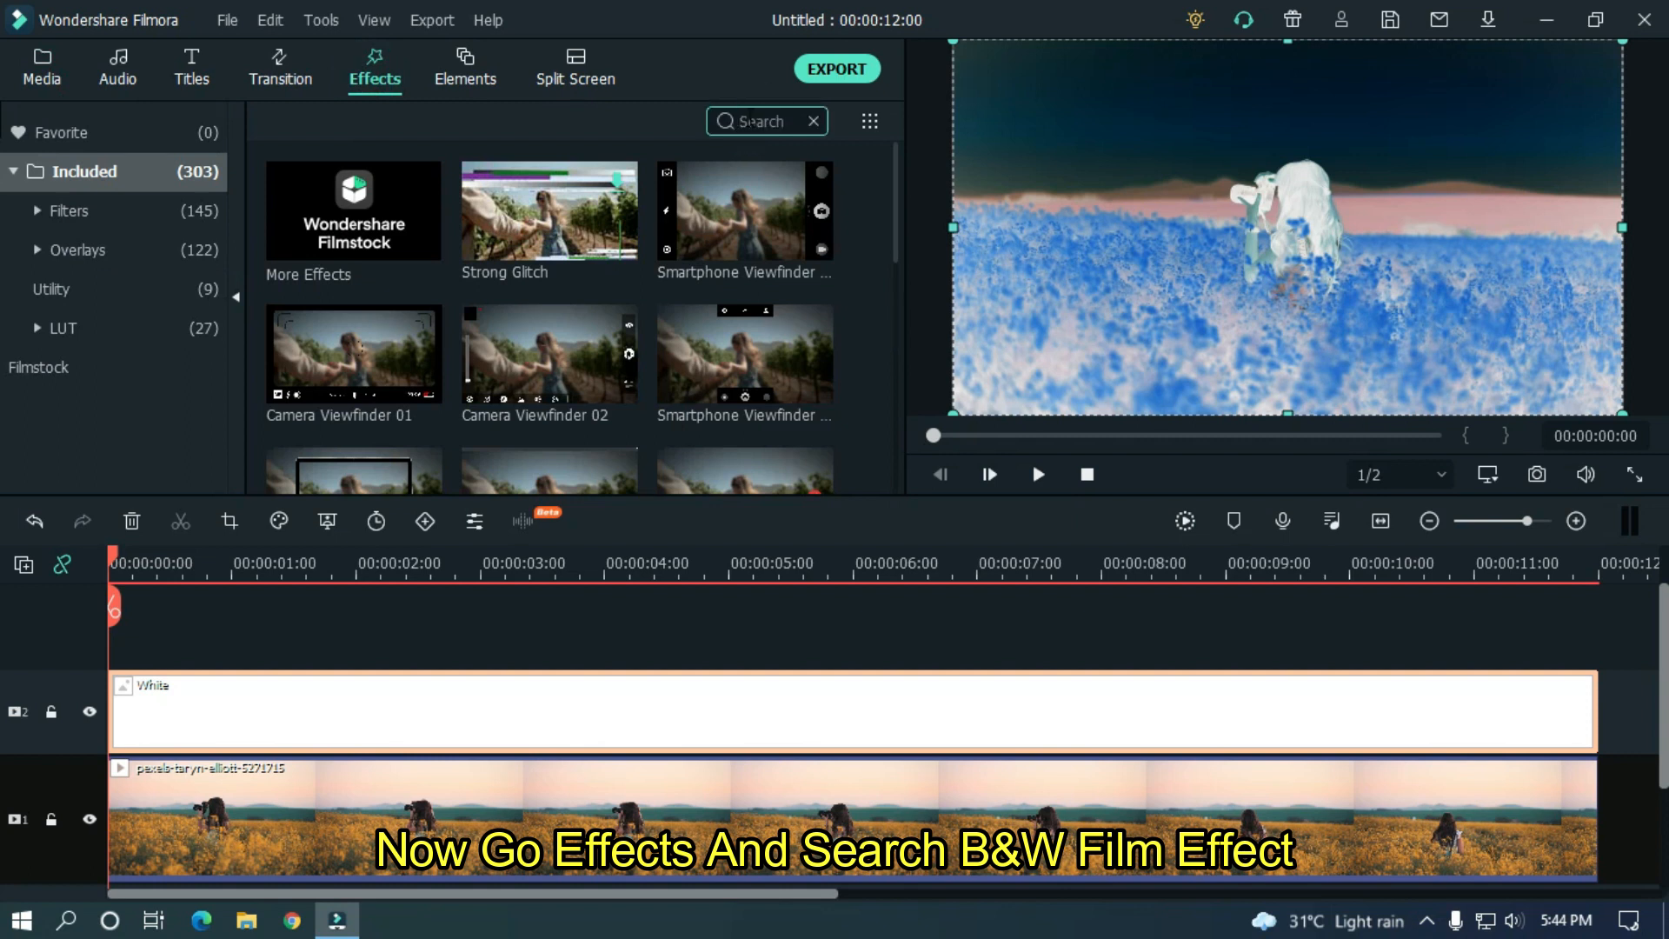
{"action": "type", "text": "b^"}
{"action": "key", "text": "BackSpace"}
{"action": "type", "text": "&"}
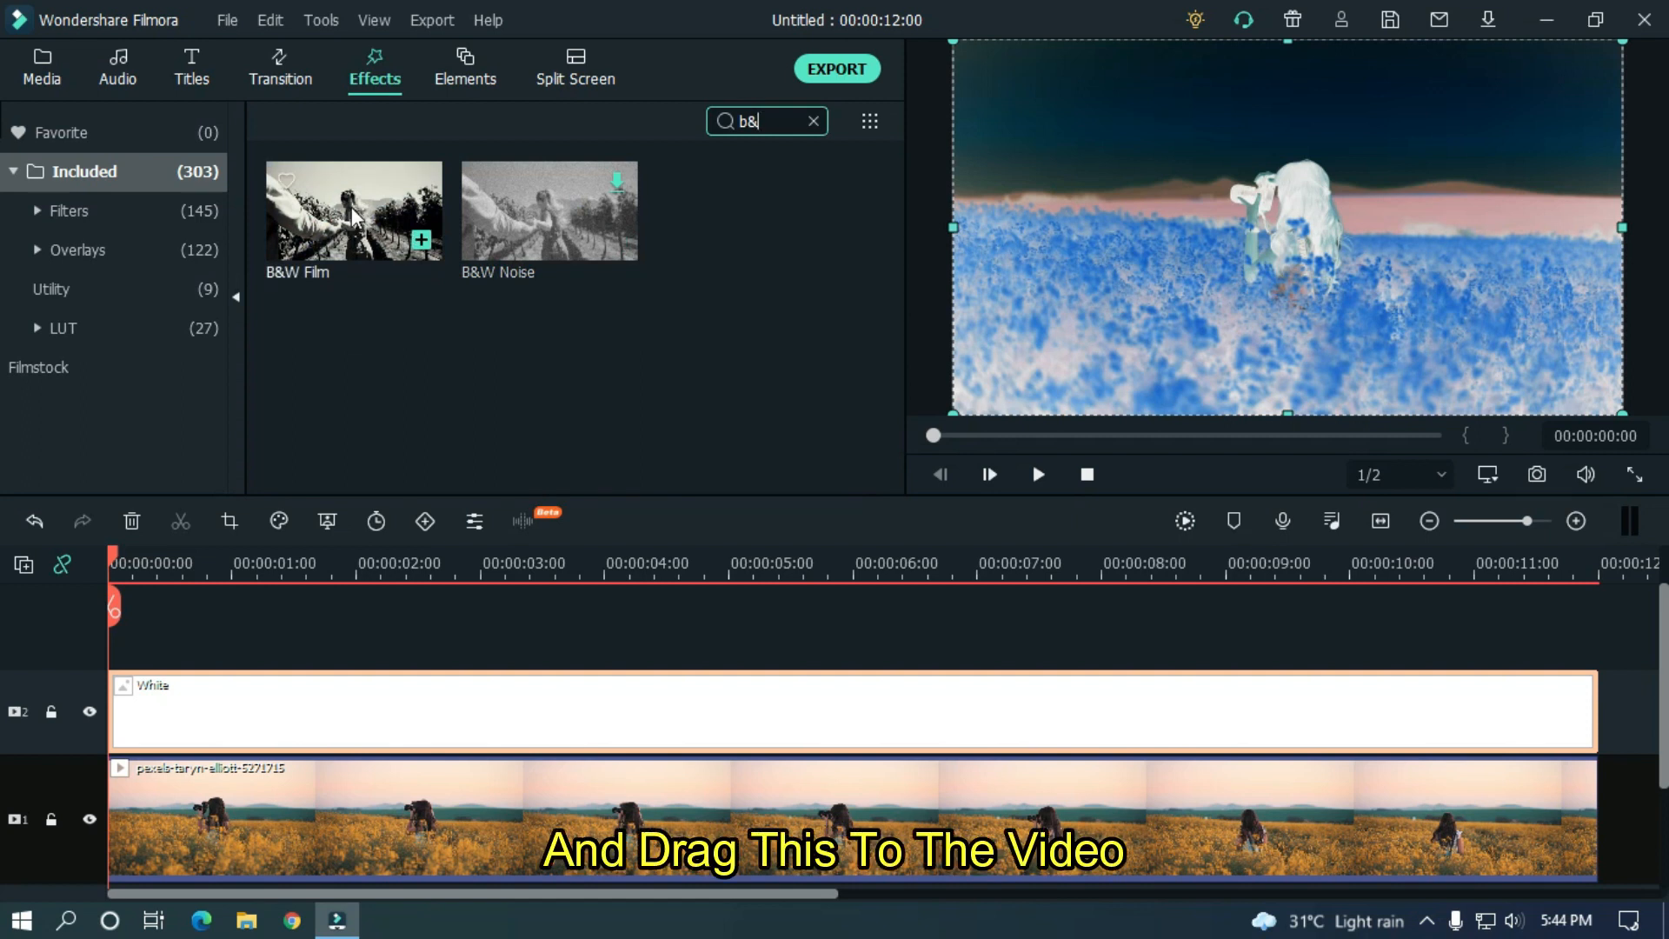
{"action": "left_click_drag", "start_coordinate": [355, 211], "coordinate": [191, 795]}
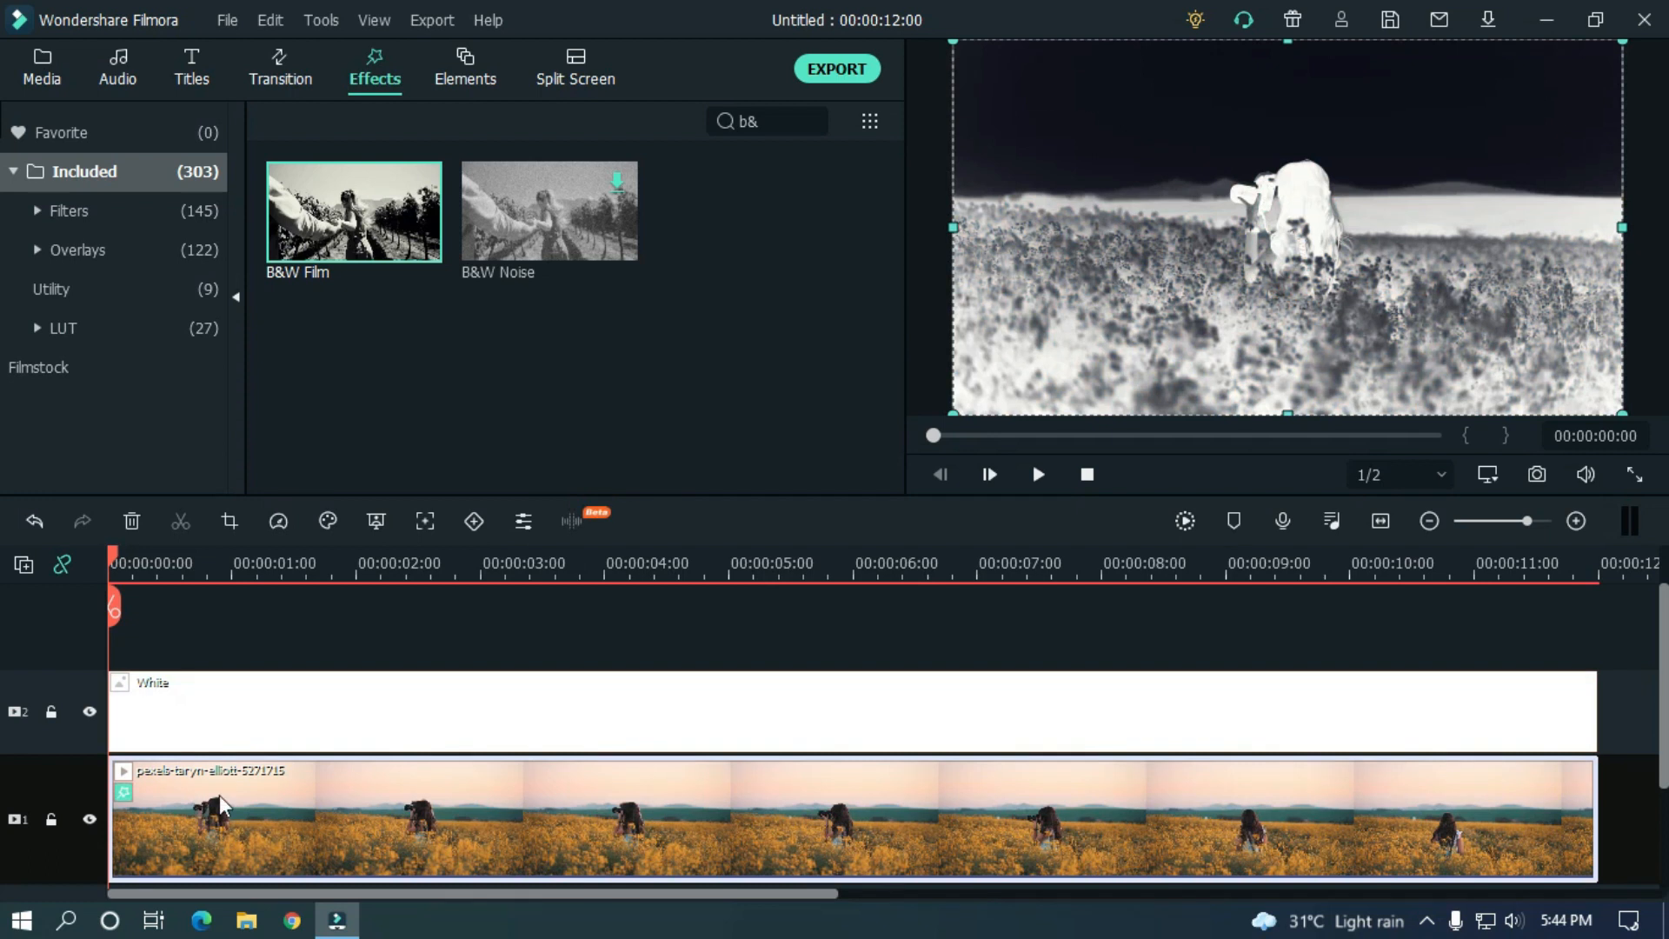
Step: Play the timeline from the start to preview the black-and-white negative look, and pause after a few seconds
{"action": "left_click", "coordinate": [711, 597]}
{"action": "key", "text": "space"}
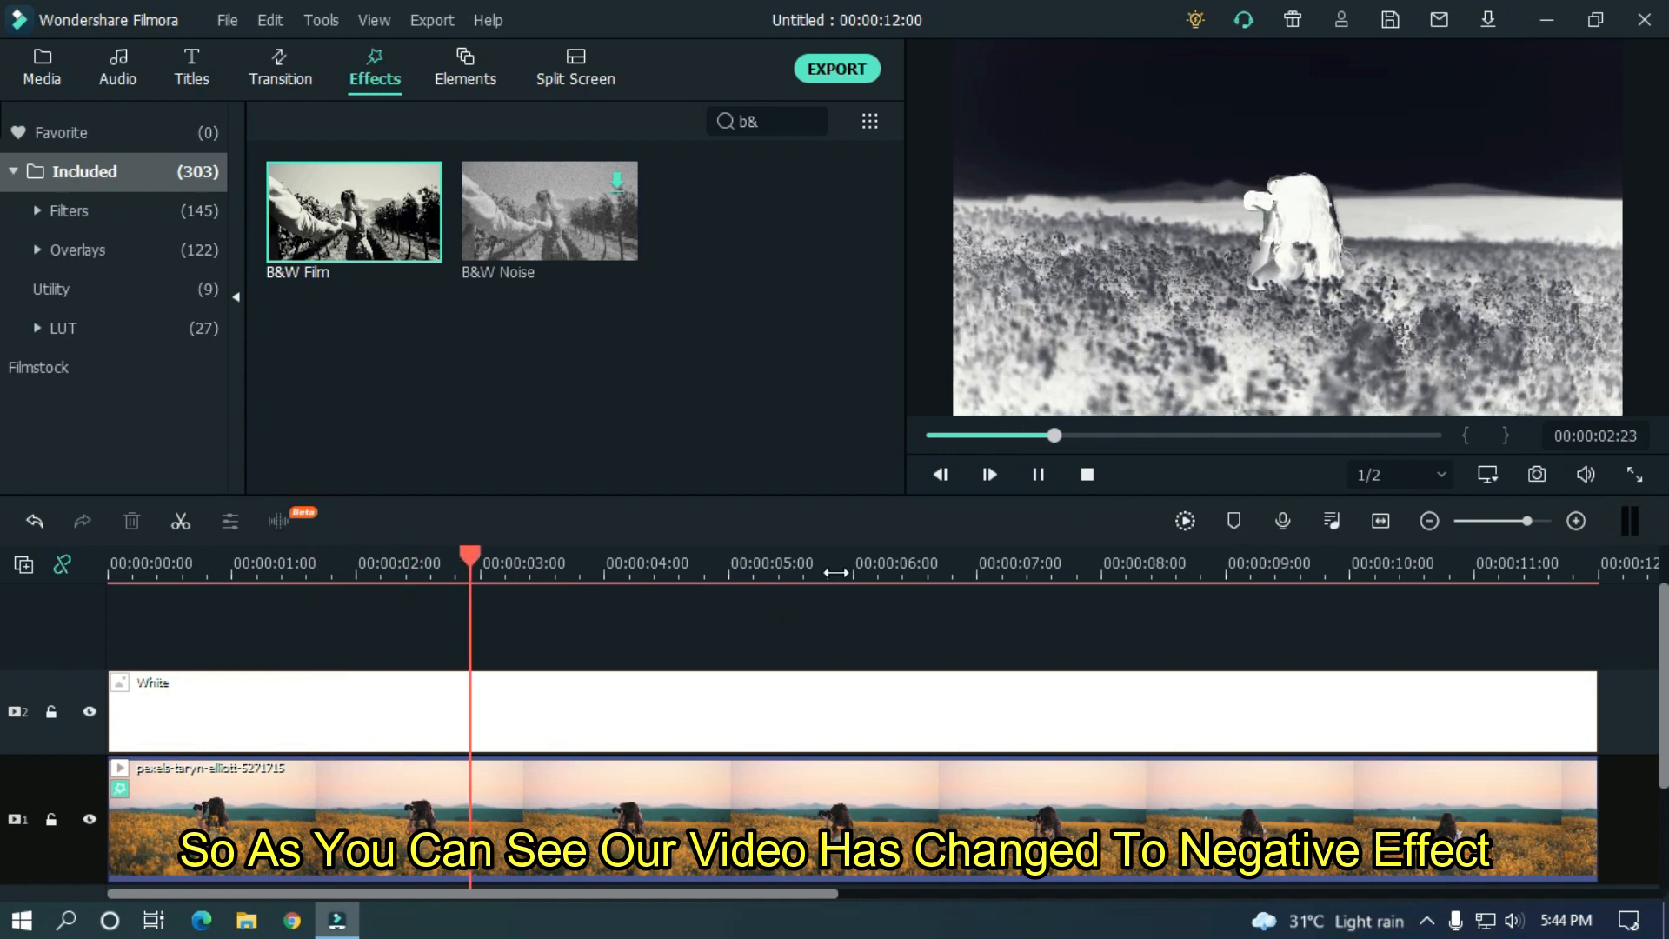
{"action": "key", "text": "space"}
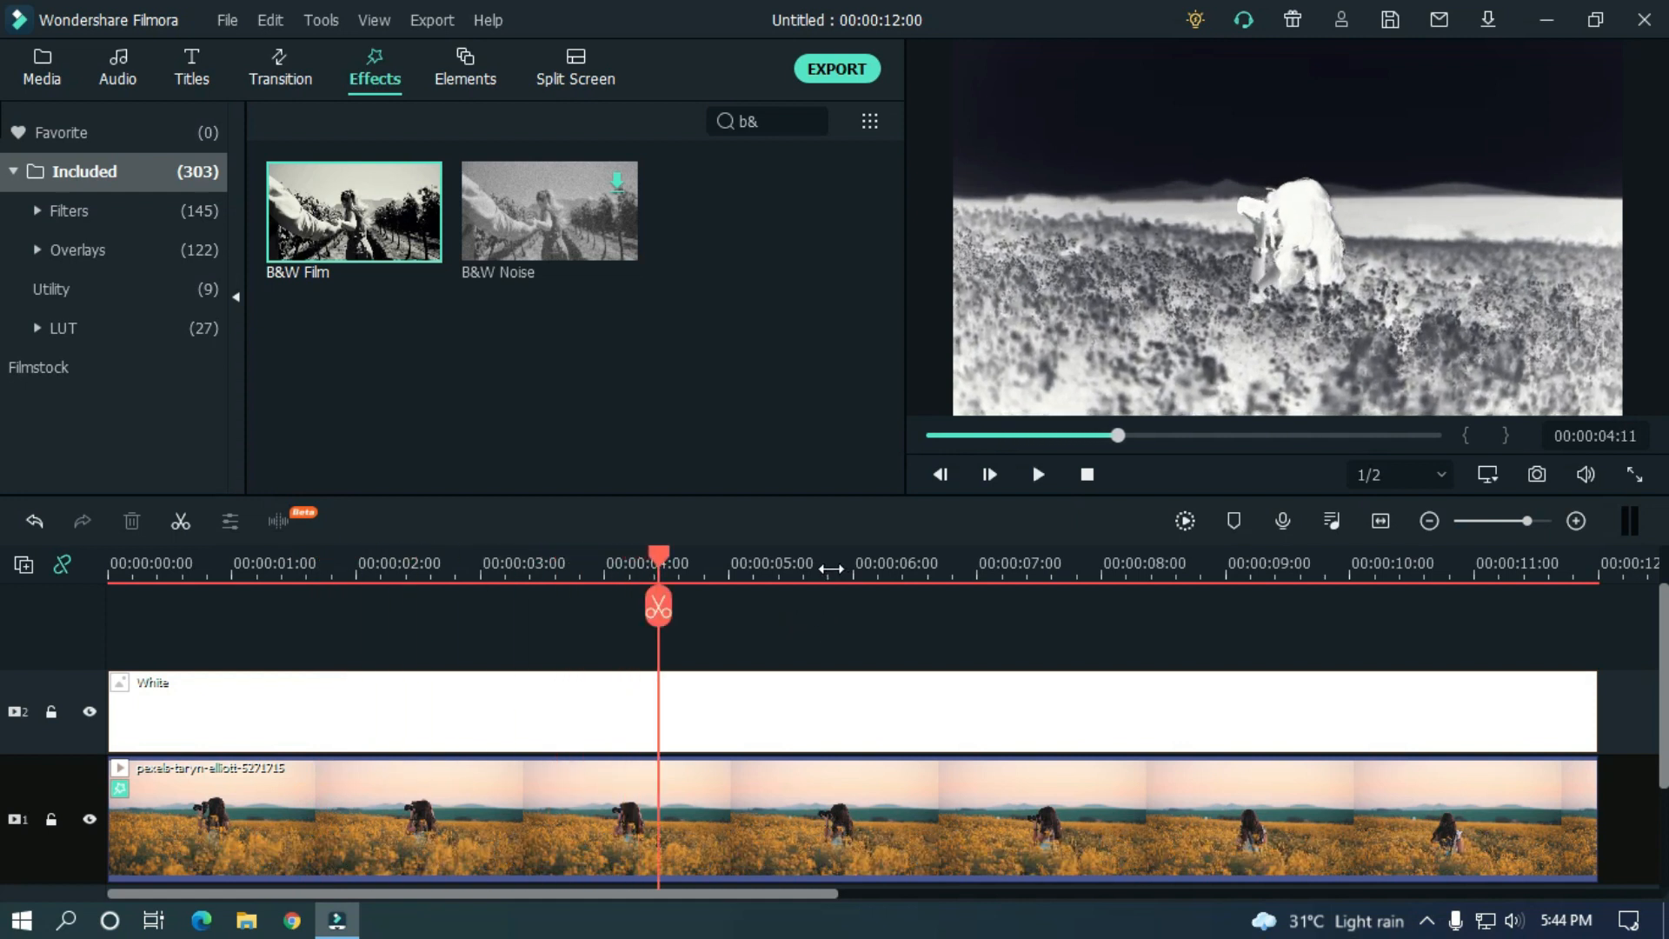
Step: Export the black-and-white negative video under the name Hd
{"action": "left_click", "coordinate": [837, 68]}
{"action": "left_click", "coordinate": [942, 194]}
{"action": "type", "text": "Hd"}
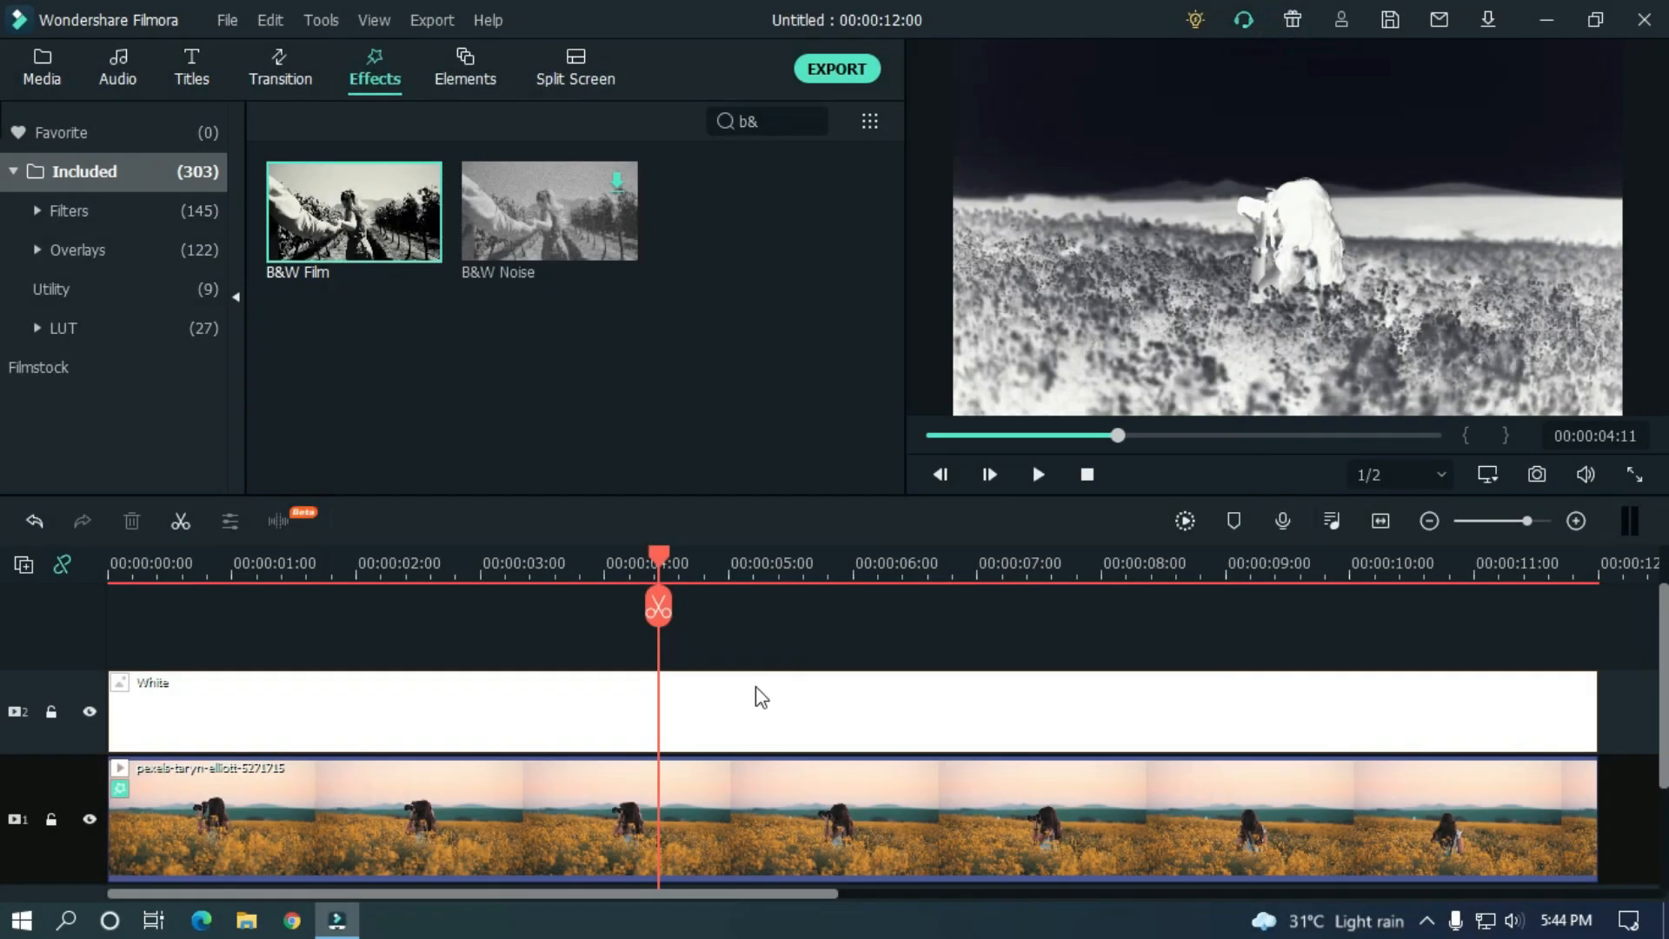
Step: Delete the White clip from the upper track and remove the effect from the flower-field clip
{"action": "left_click", "coordinate": [757, 687]}
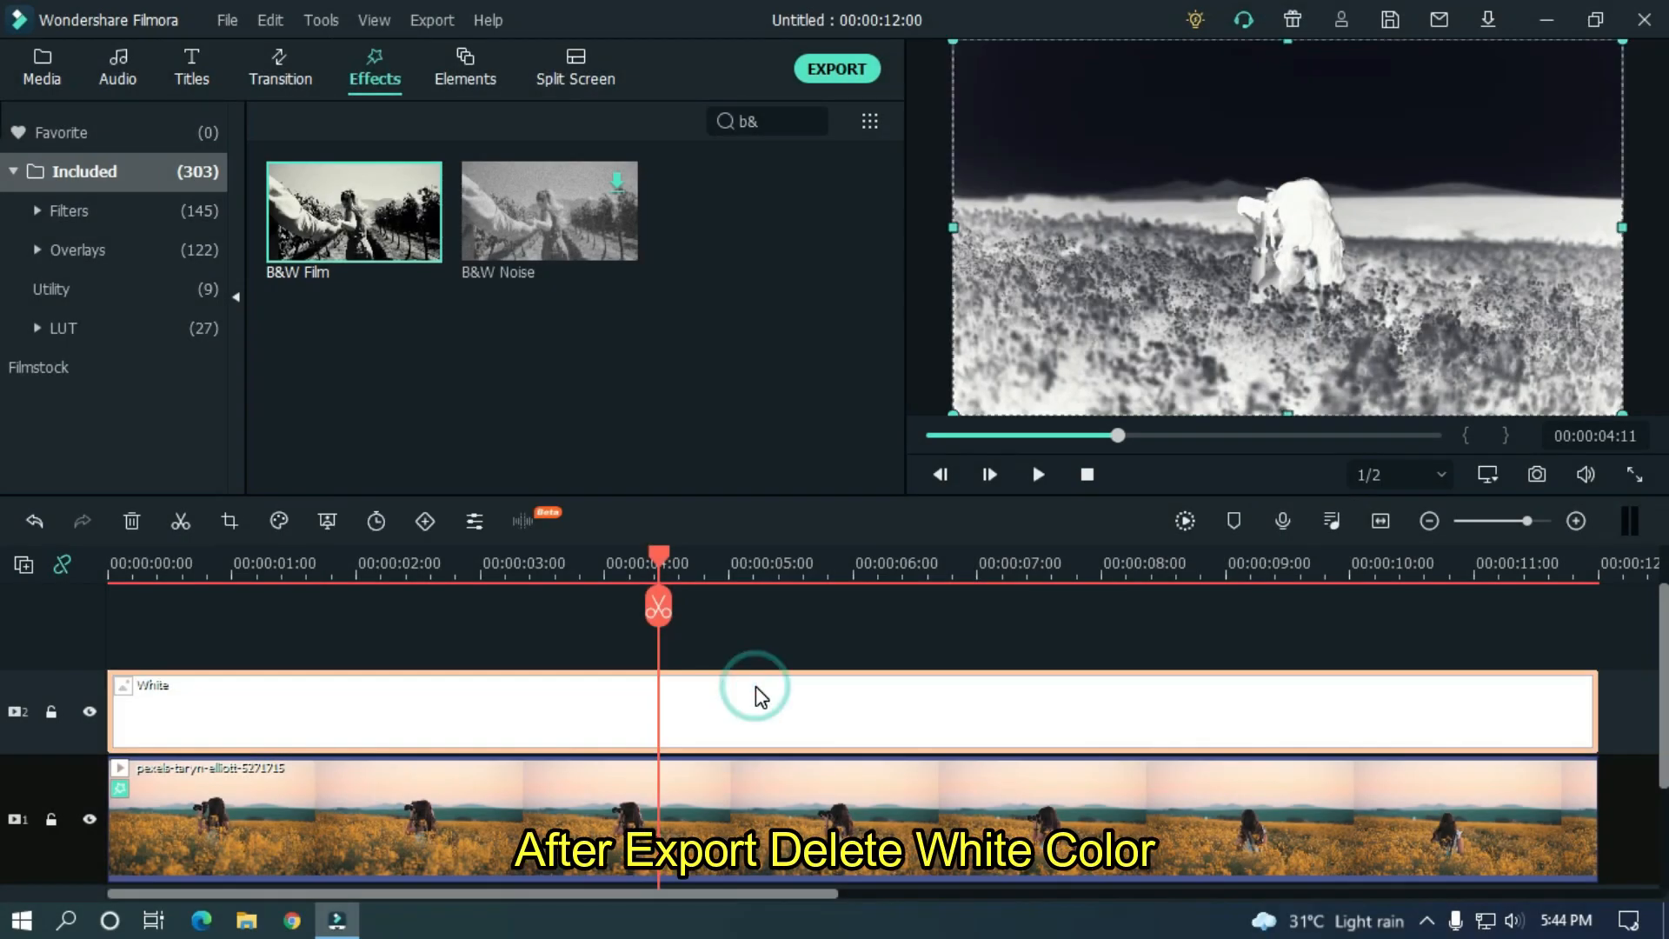
{"action": "key", "text": "Delete"}
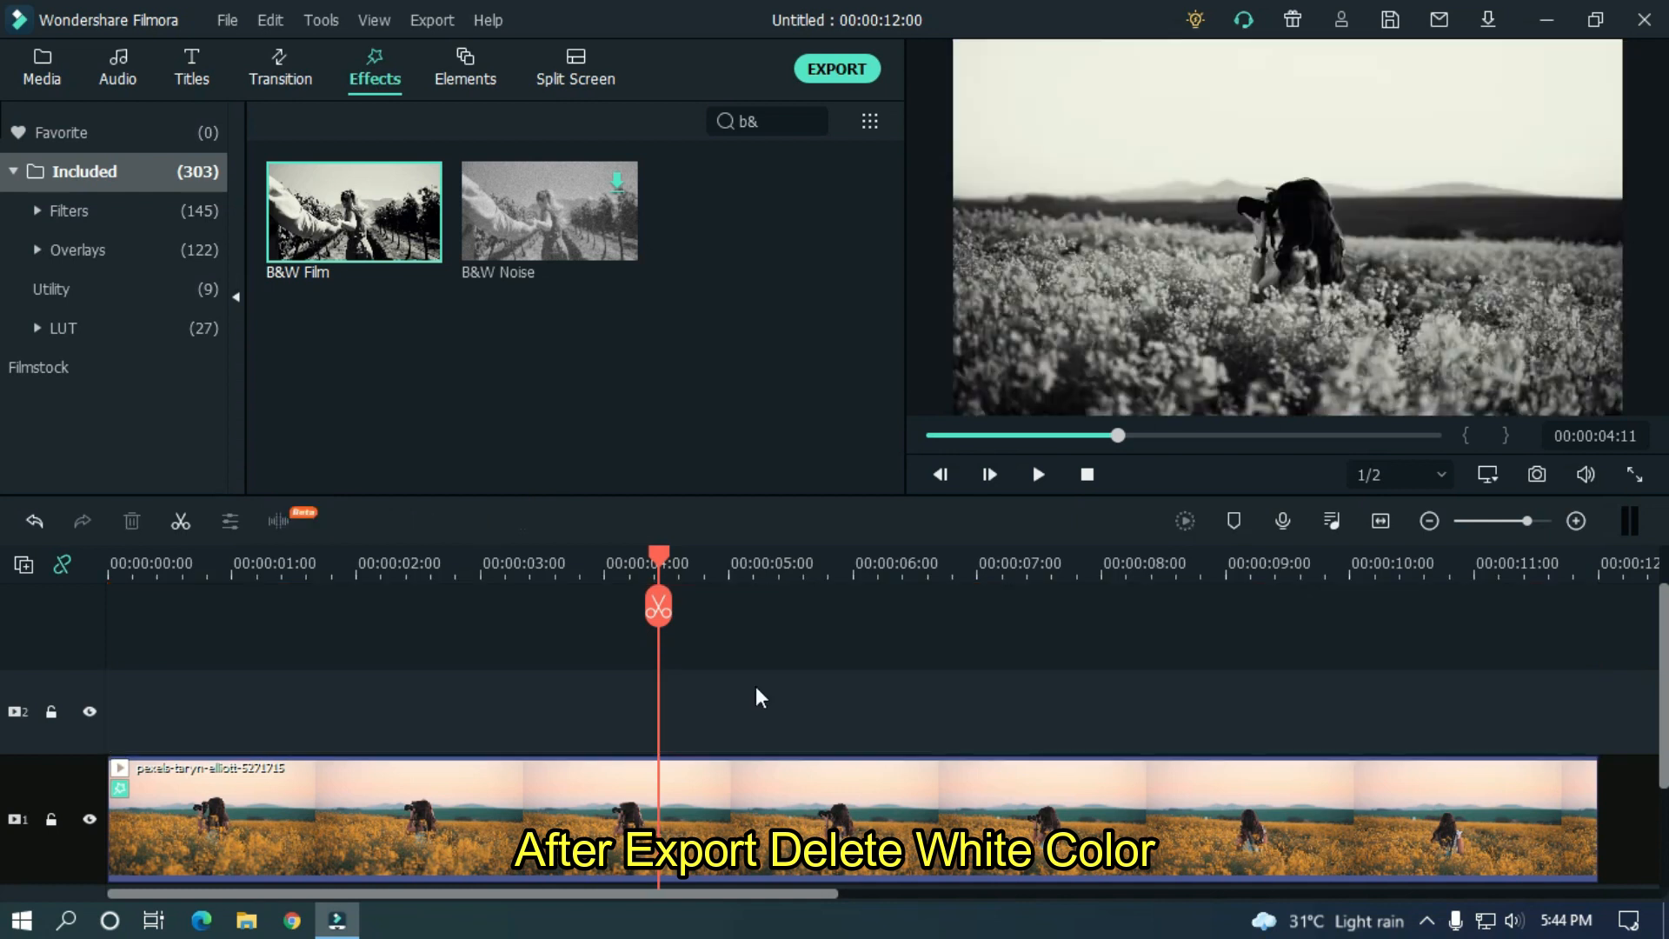
{"action": "left_click", "coordinate": [758, 774]}
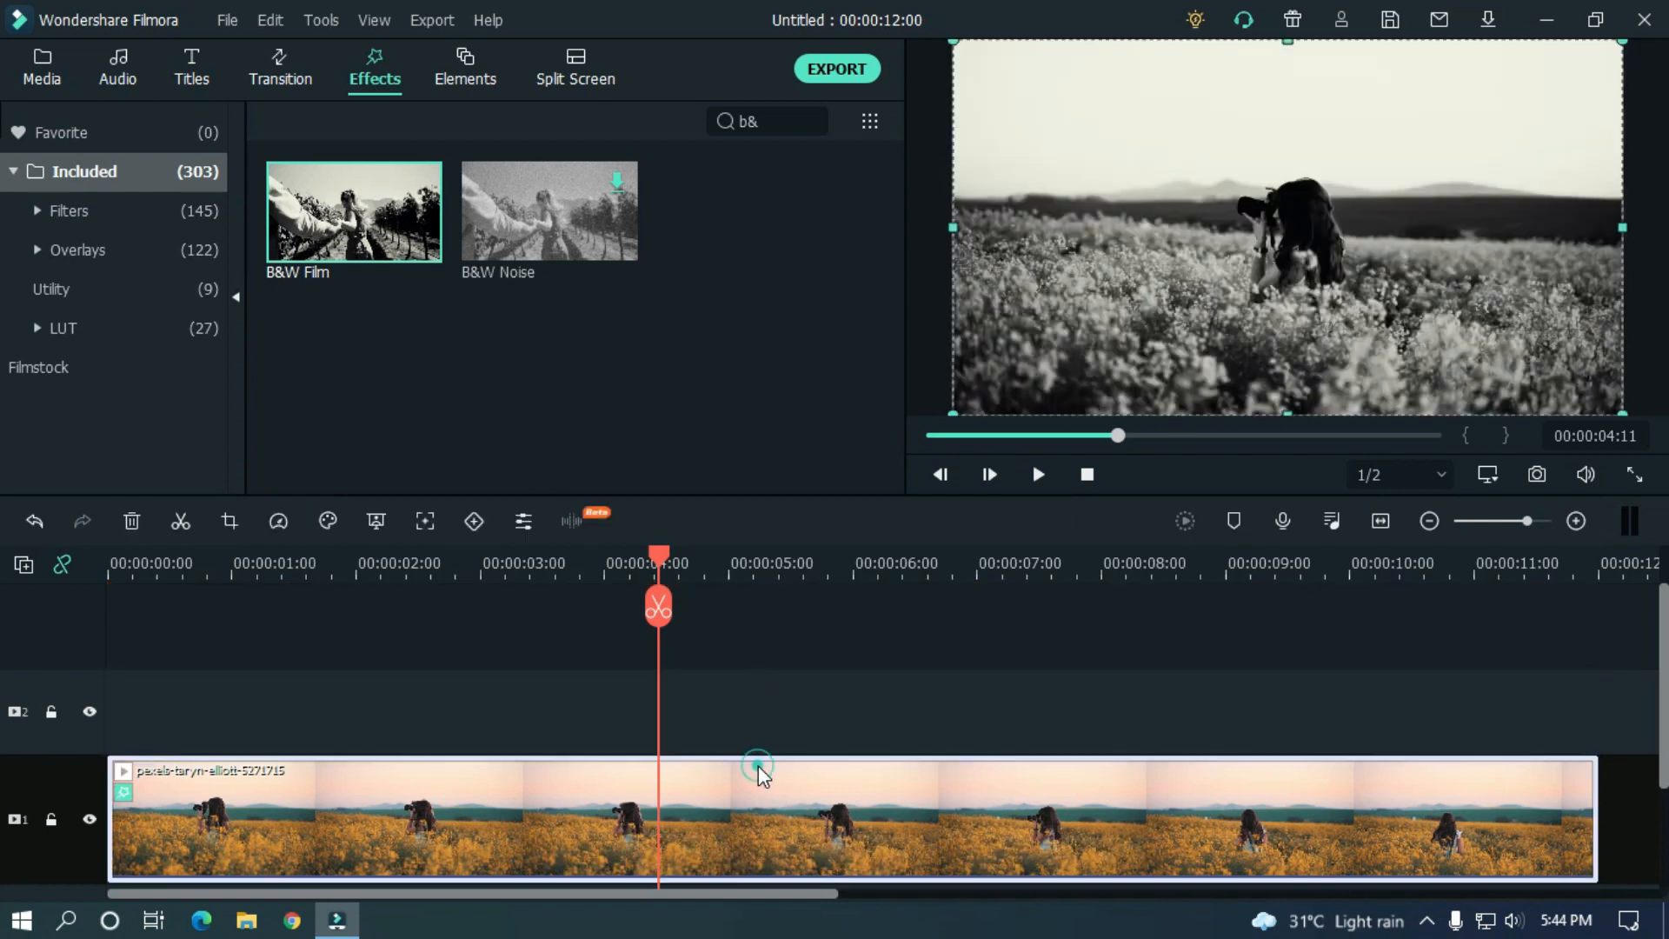
{"action": "right_click", "coordinate": [758, 765]}
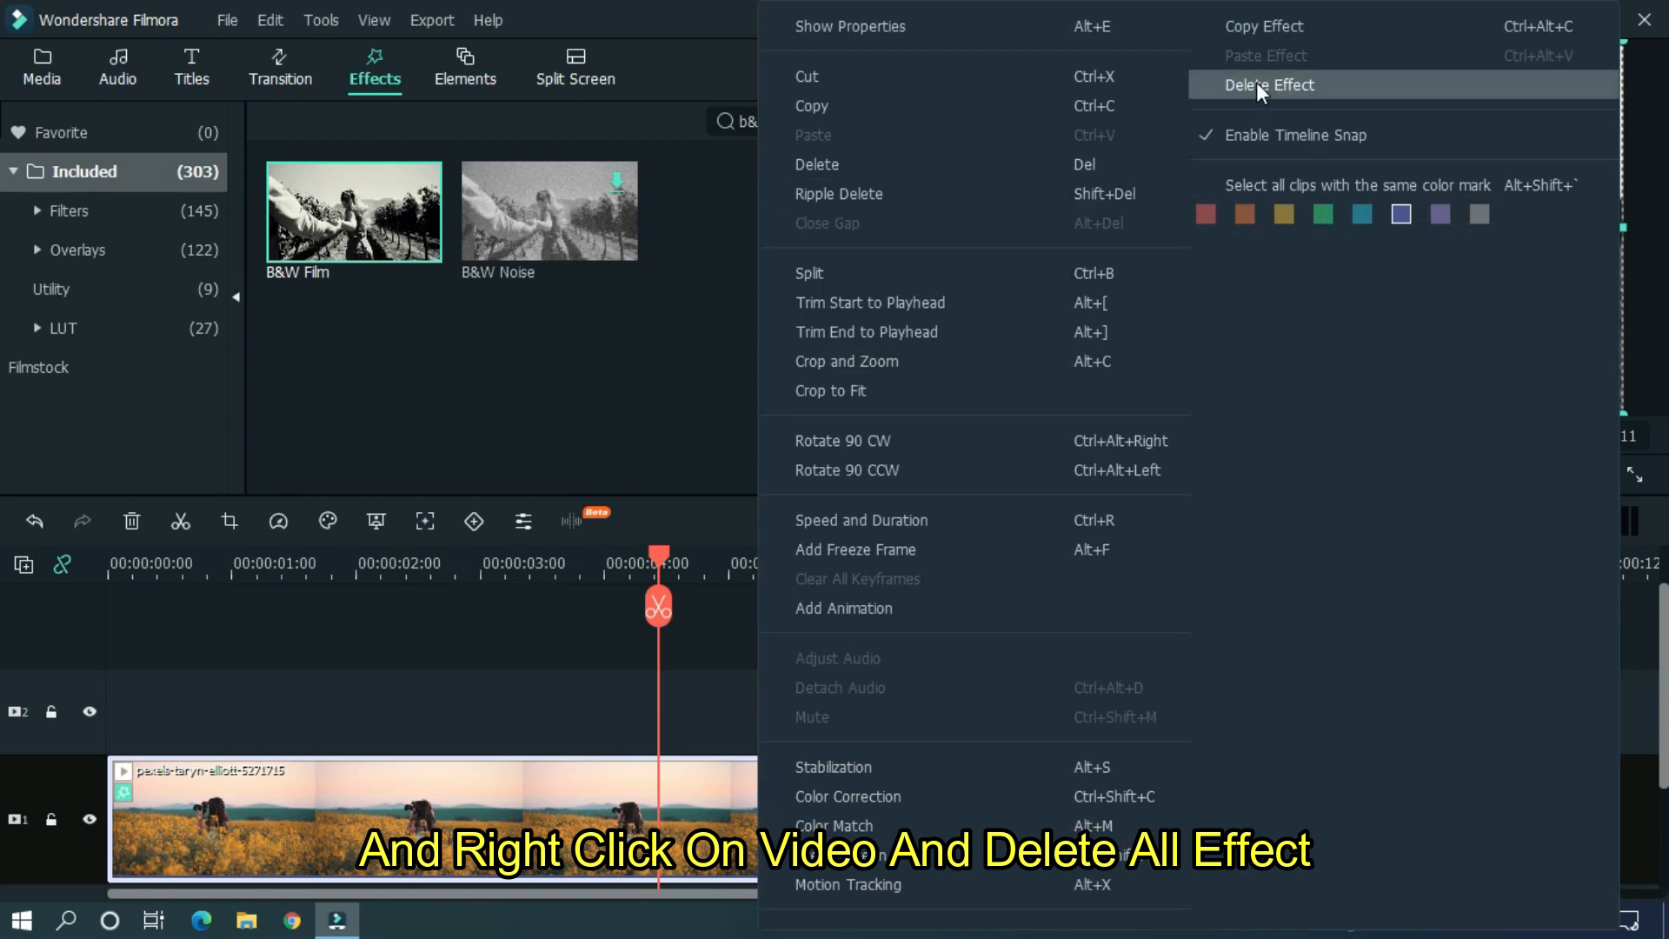
{"action": "left_click", "coordinate": [1289, 83]}
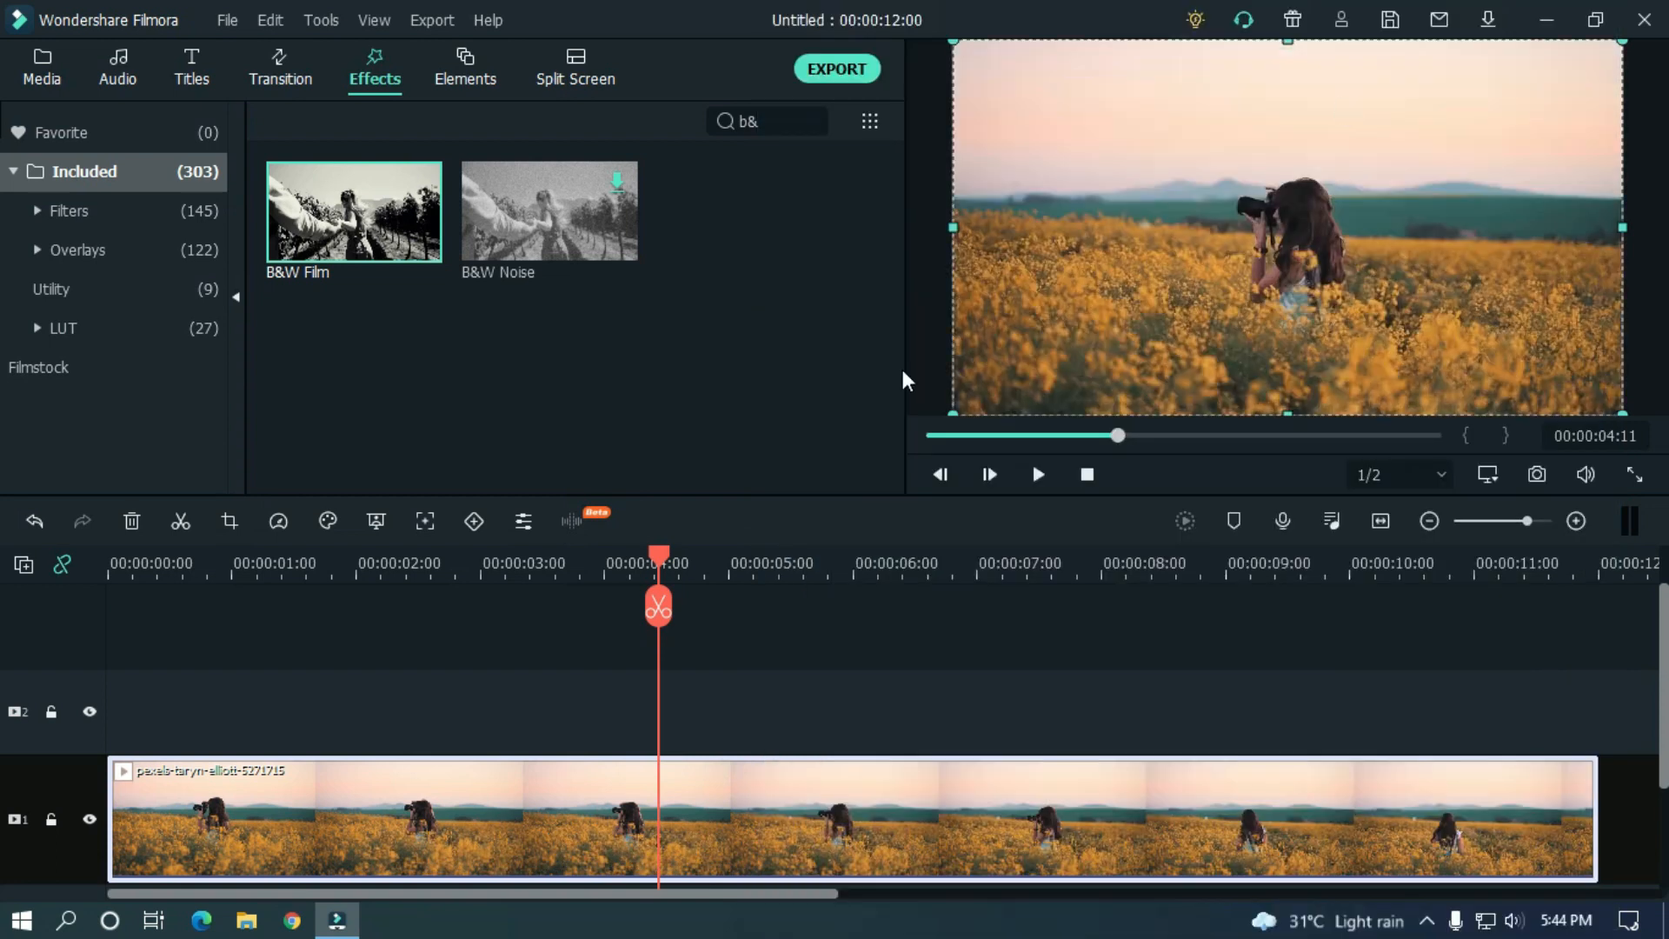
Step: Import the exported Hd video into the project media and place it at the start of the track above the flower-field clip
{"action": "left_click_drag", "start_coordinate": [660, 553], "coordinate": [96, 614]}
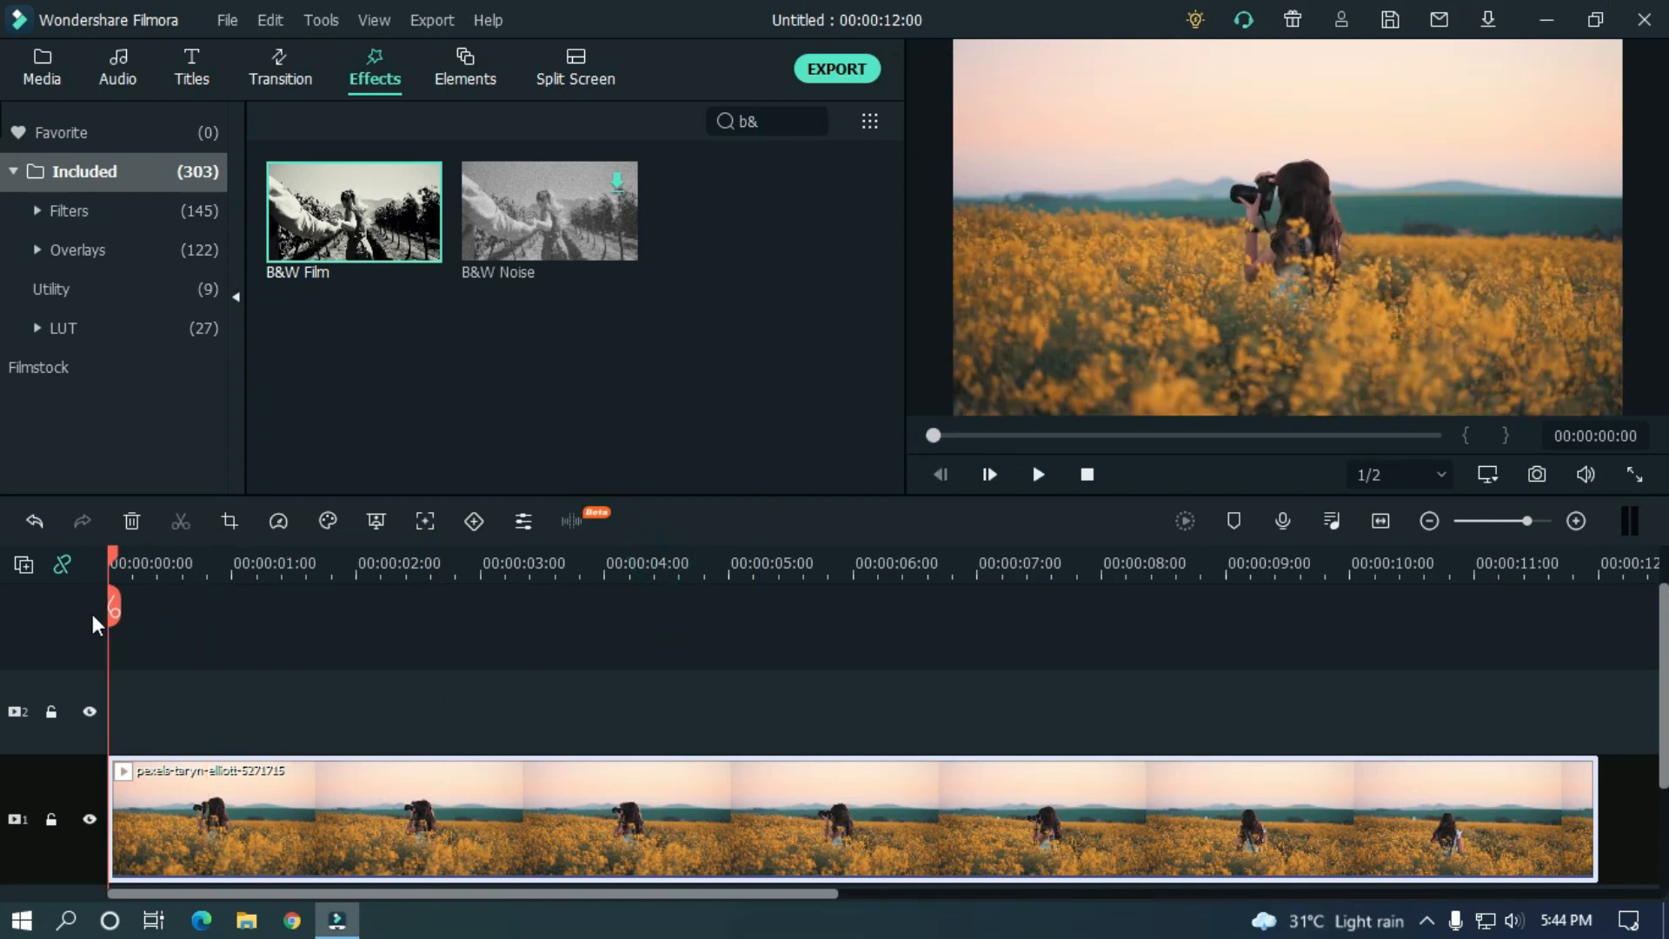
{"action": "left_click", "coordinate": [35, 79]}
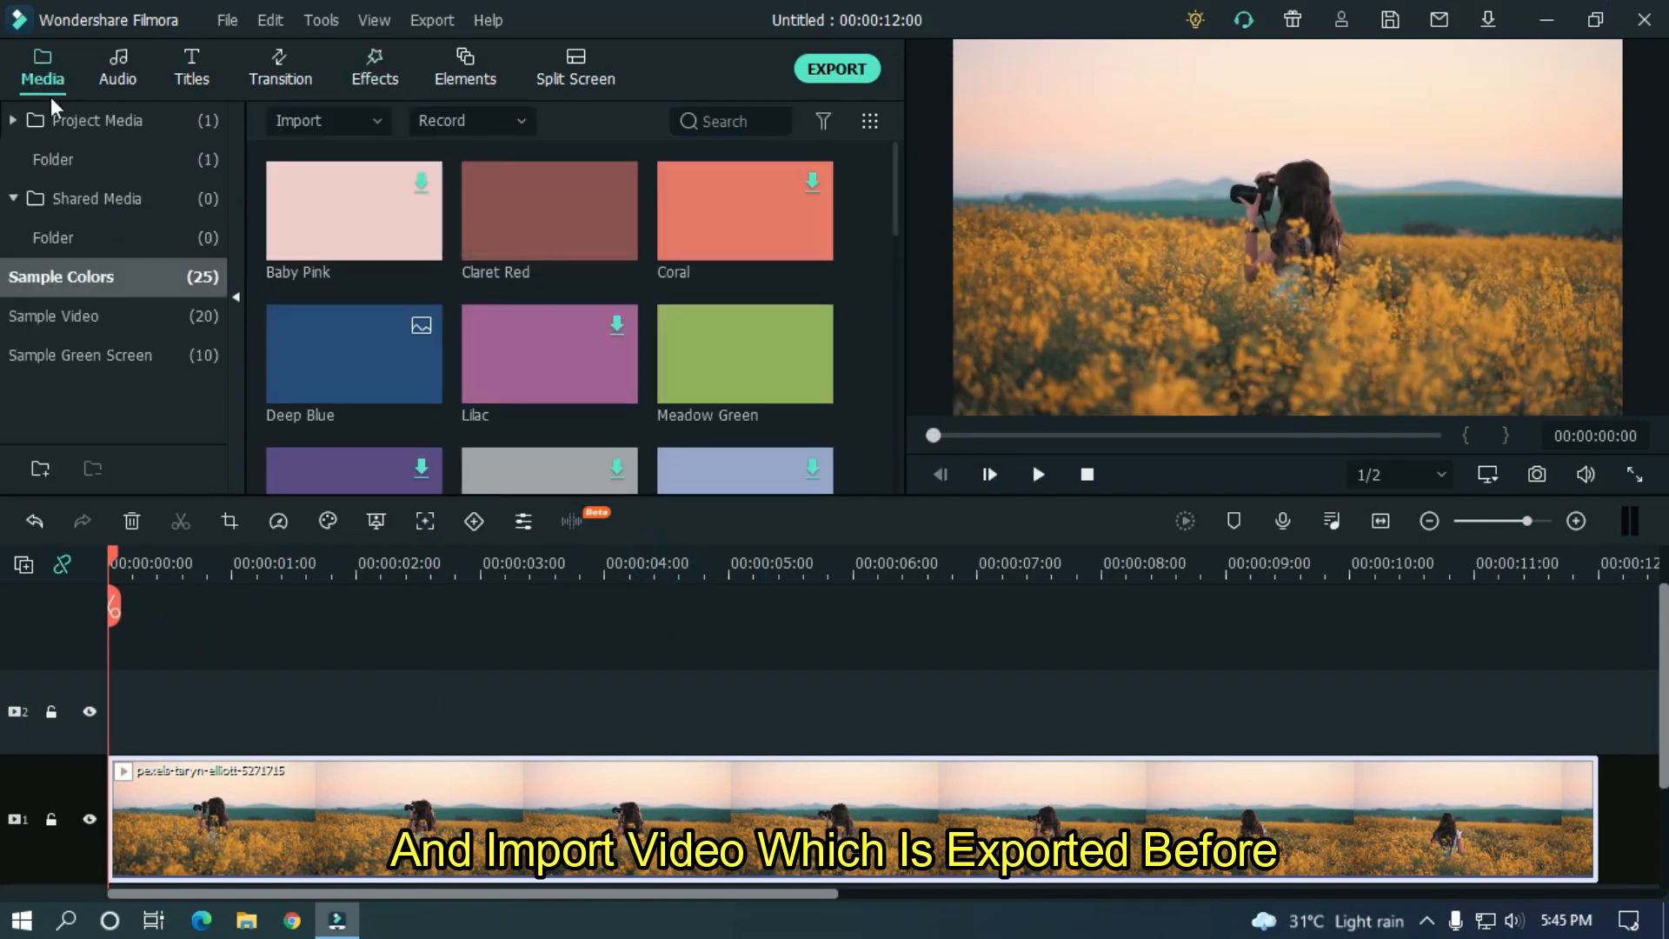
{"action": "left_click", "coordinate": [171, 120]}
{"action": "right_click", "coordinate": [548, 295]}
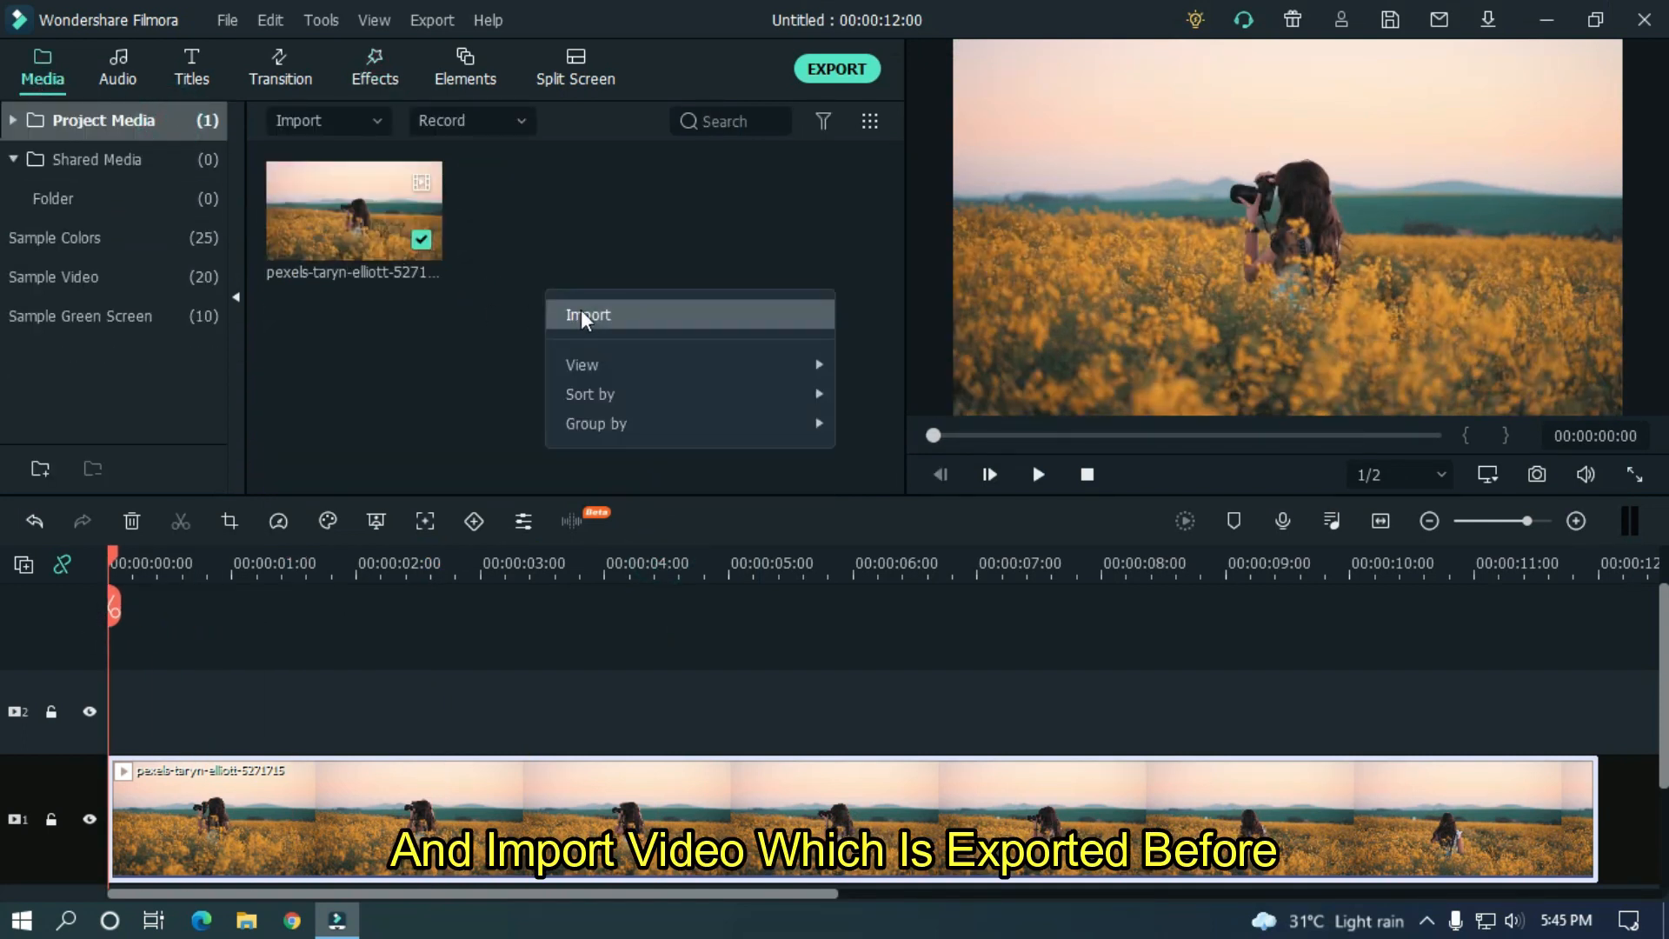
{"action": "left_click", "coordinate": [581, 313]}
{"action": "left_click_drag", "start_coordinate": [834, 292], "coordinate": [842, 362]}
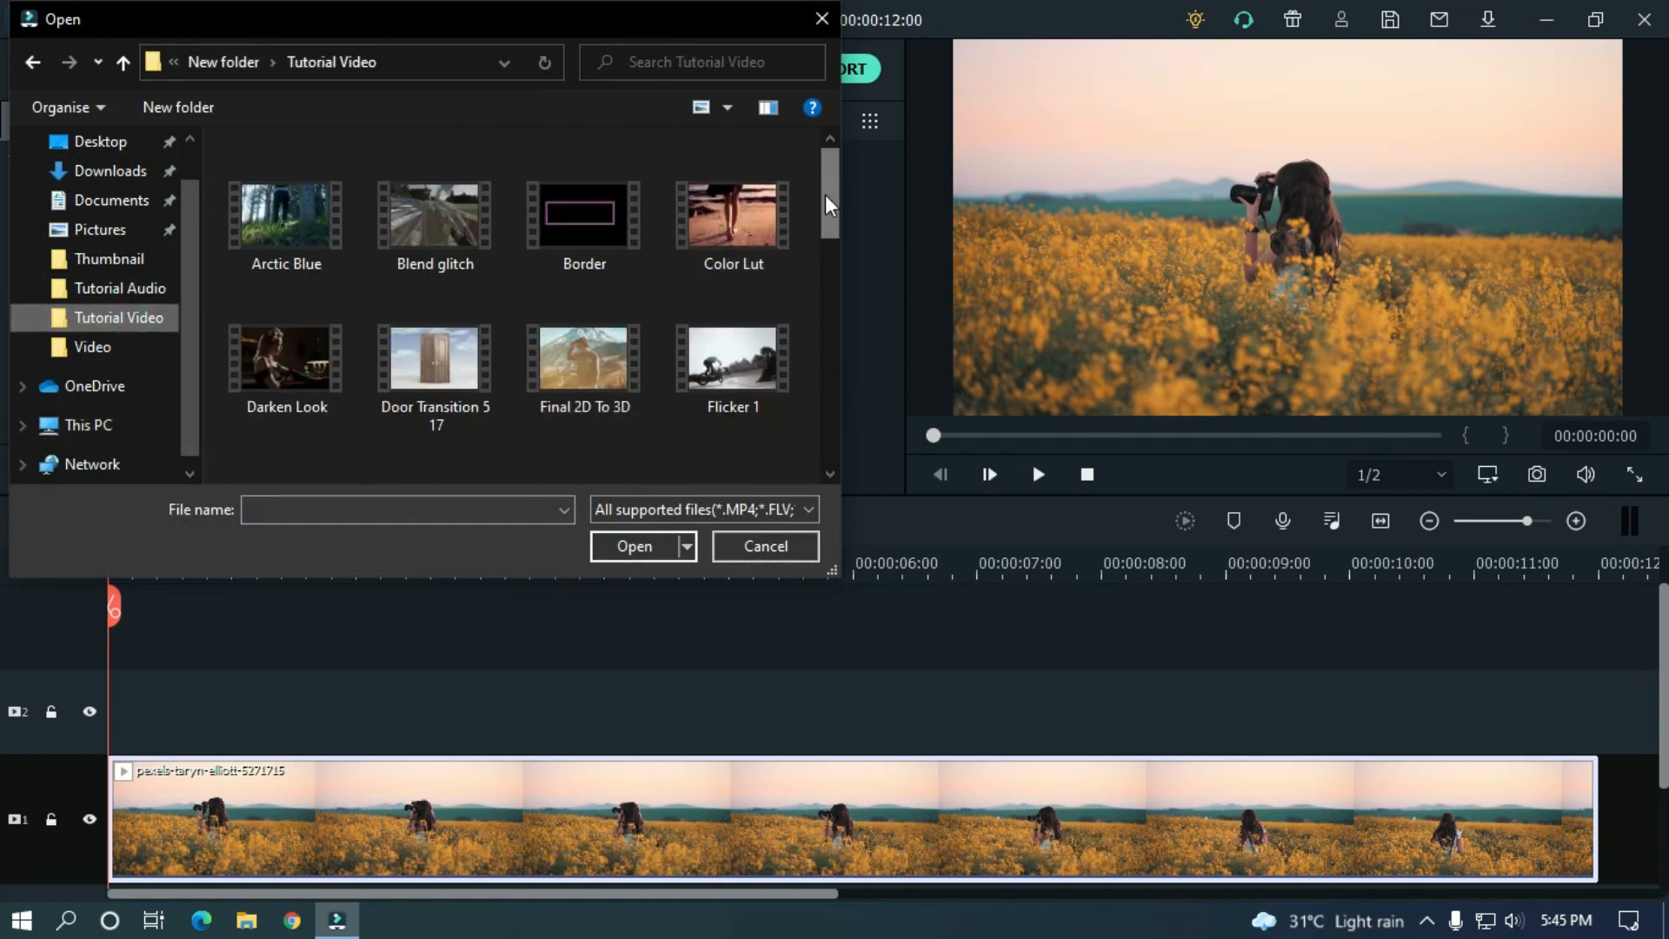
{"action": "left_click_drag", "start_coordinate": [826, 195], "coordinate": [817, 306]}
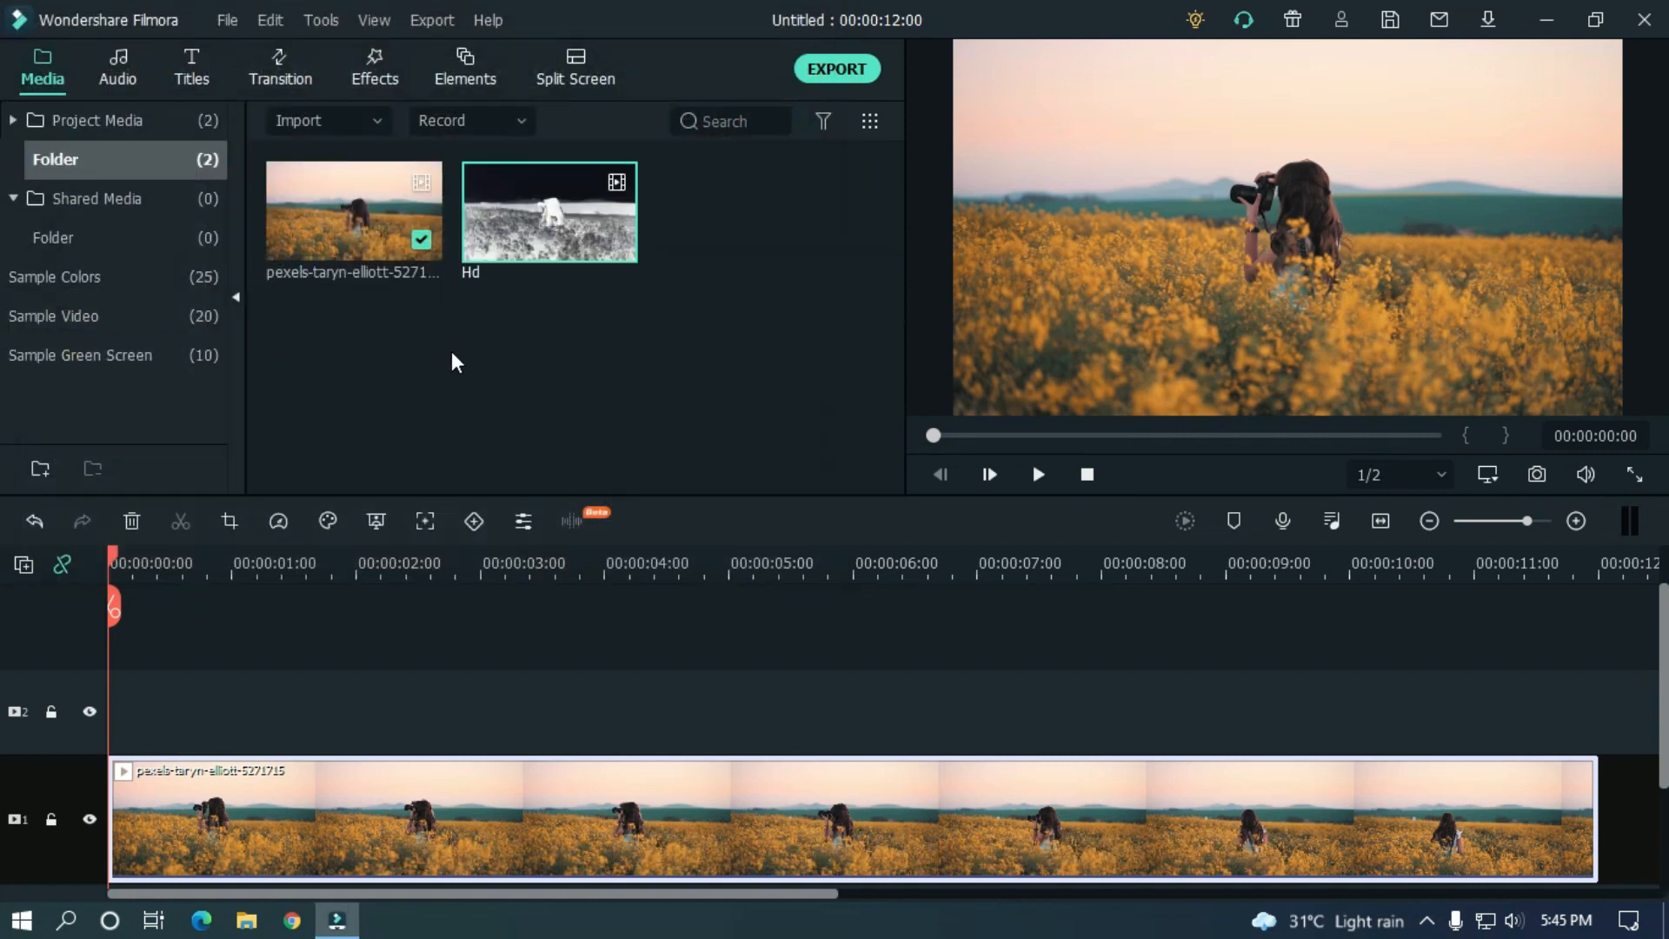
{"action": "left_click_drag", "start_coordinate": [566, 223], "coordinate": [107, 697]}
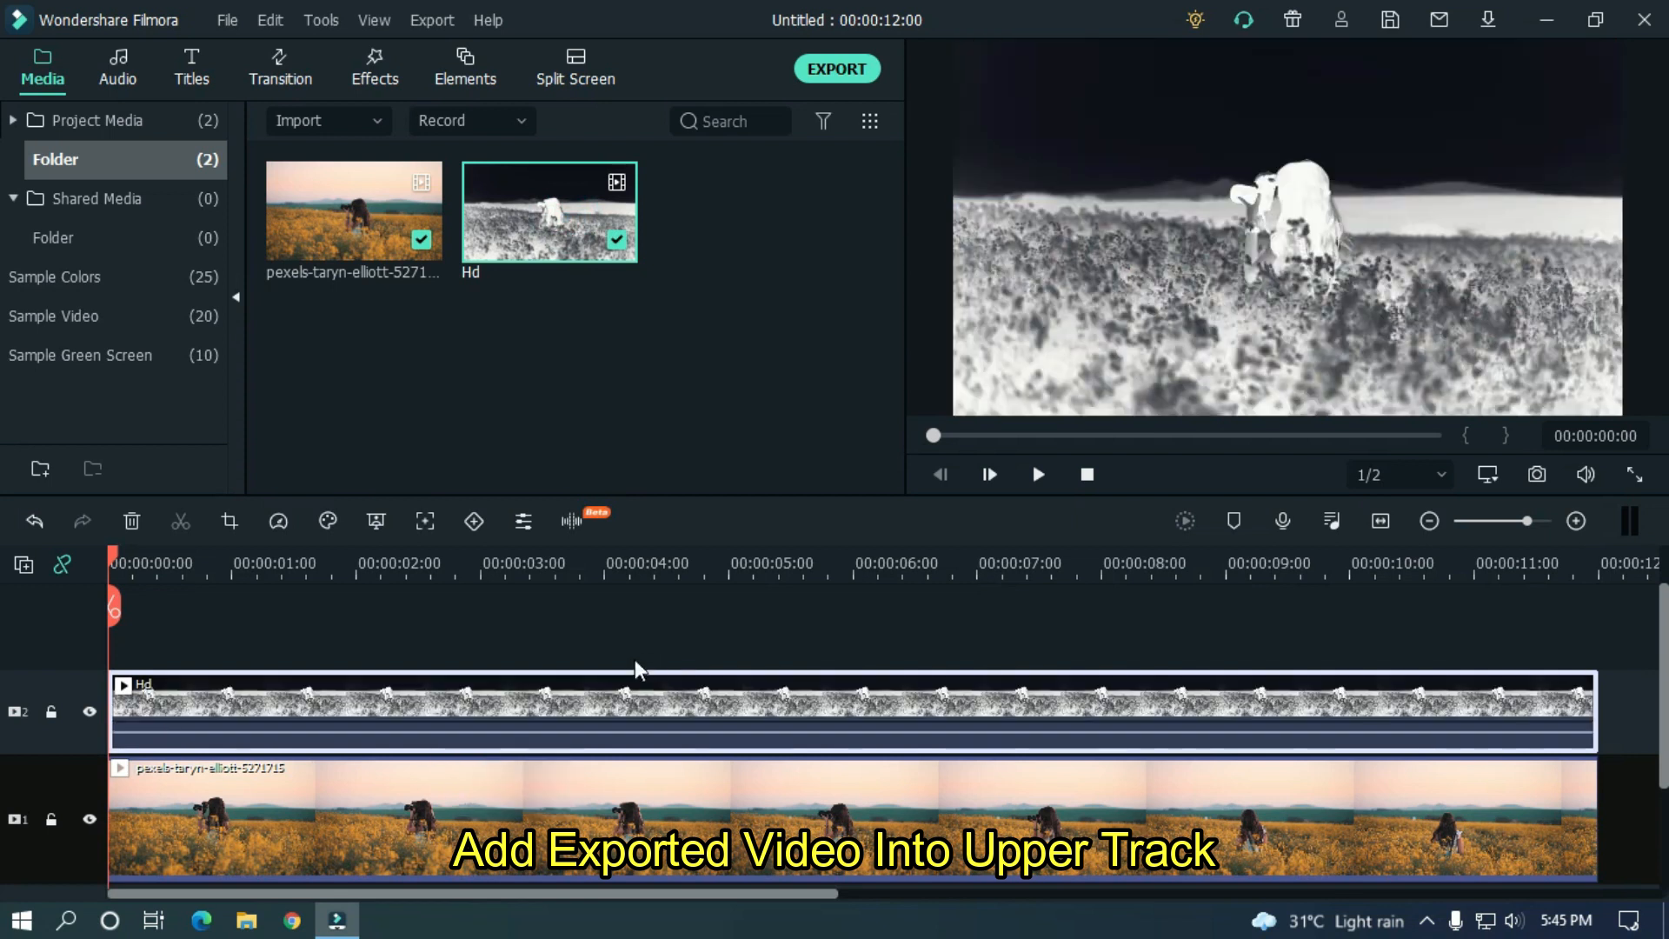
{"action": "left_click", "coordinate": [687, 617]}
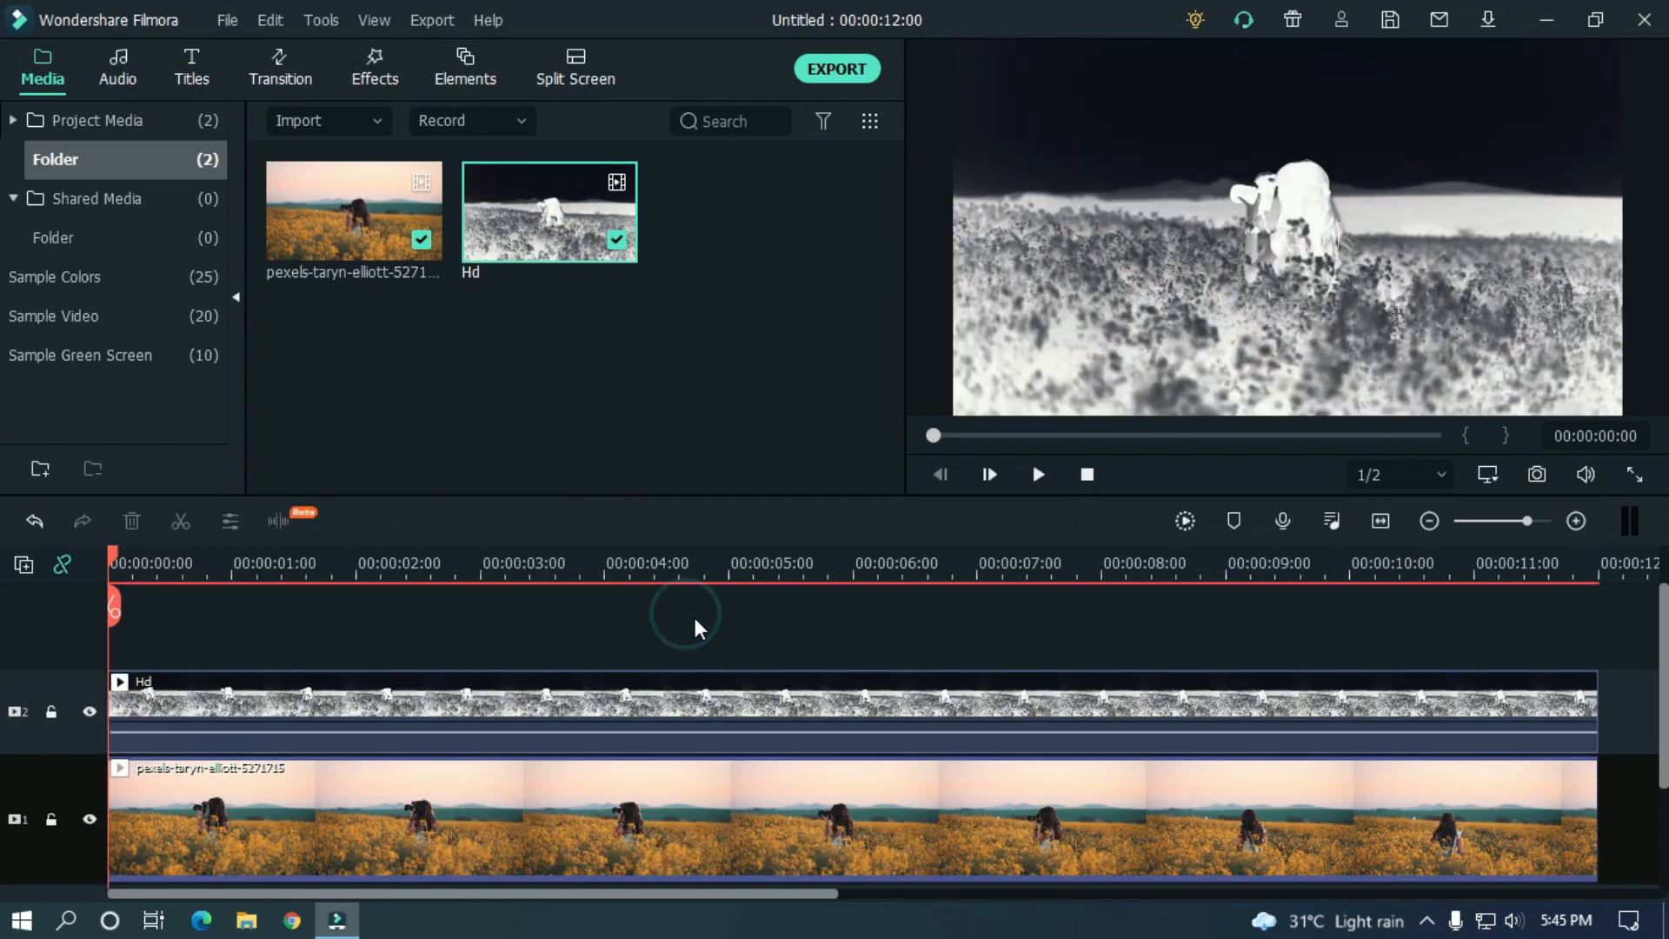
Step: Set the Hd clip's compositing blending mode to Overlay
{"action": "double_click", "coordinate": [344, 685]}
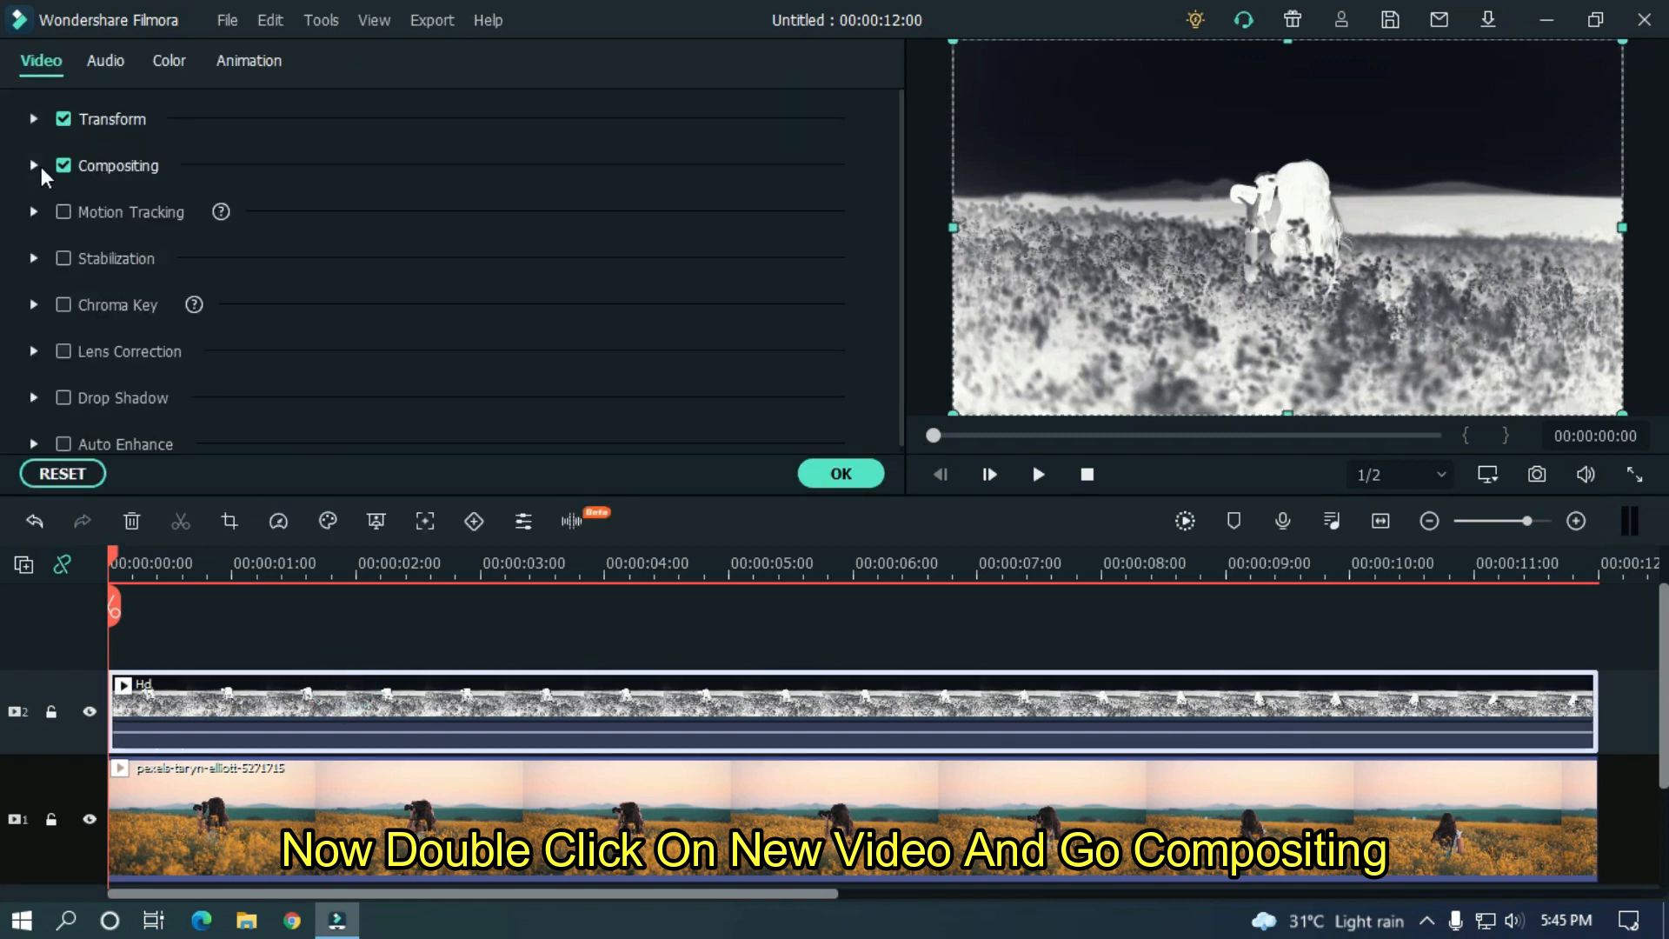
{"action": "left_click", "coordinate": [35, 165]}
{"action": "left_click", "coordinate": [379, 238]}
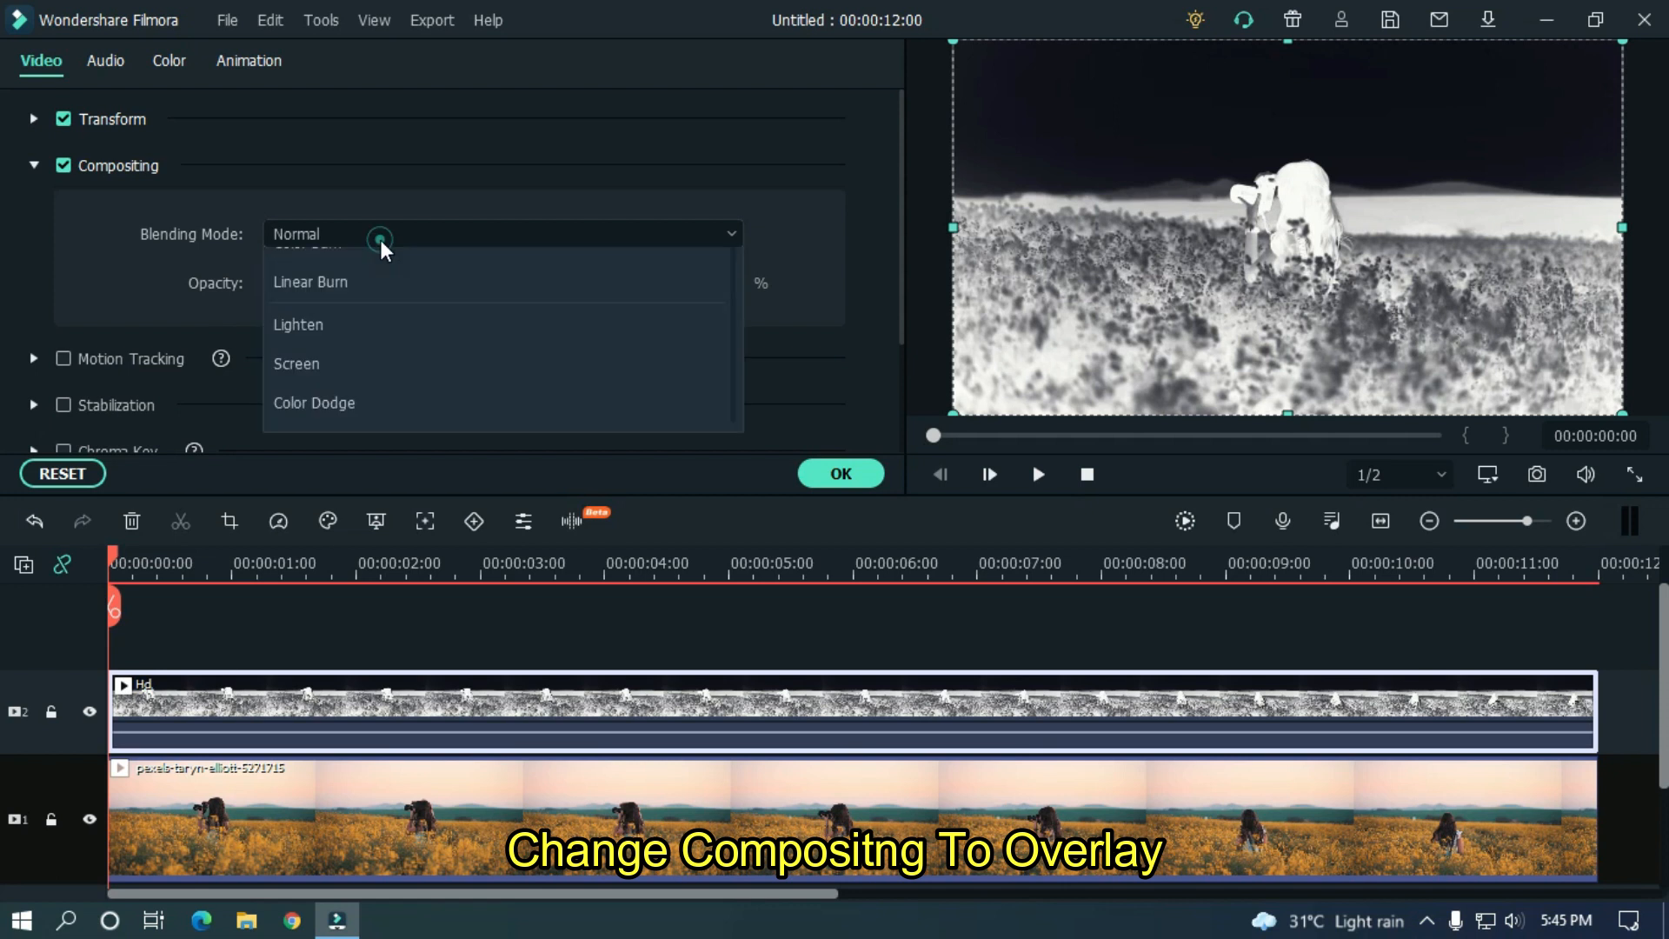
{"action": "left_click_drag", "start_coordinate": [732, 322], "coordinate": [734, 362]}
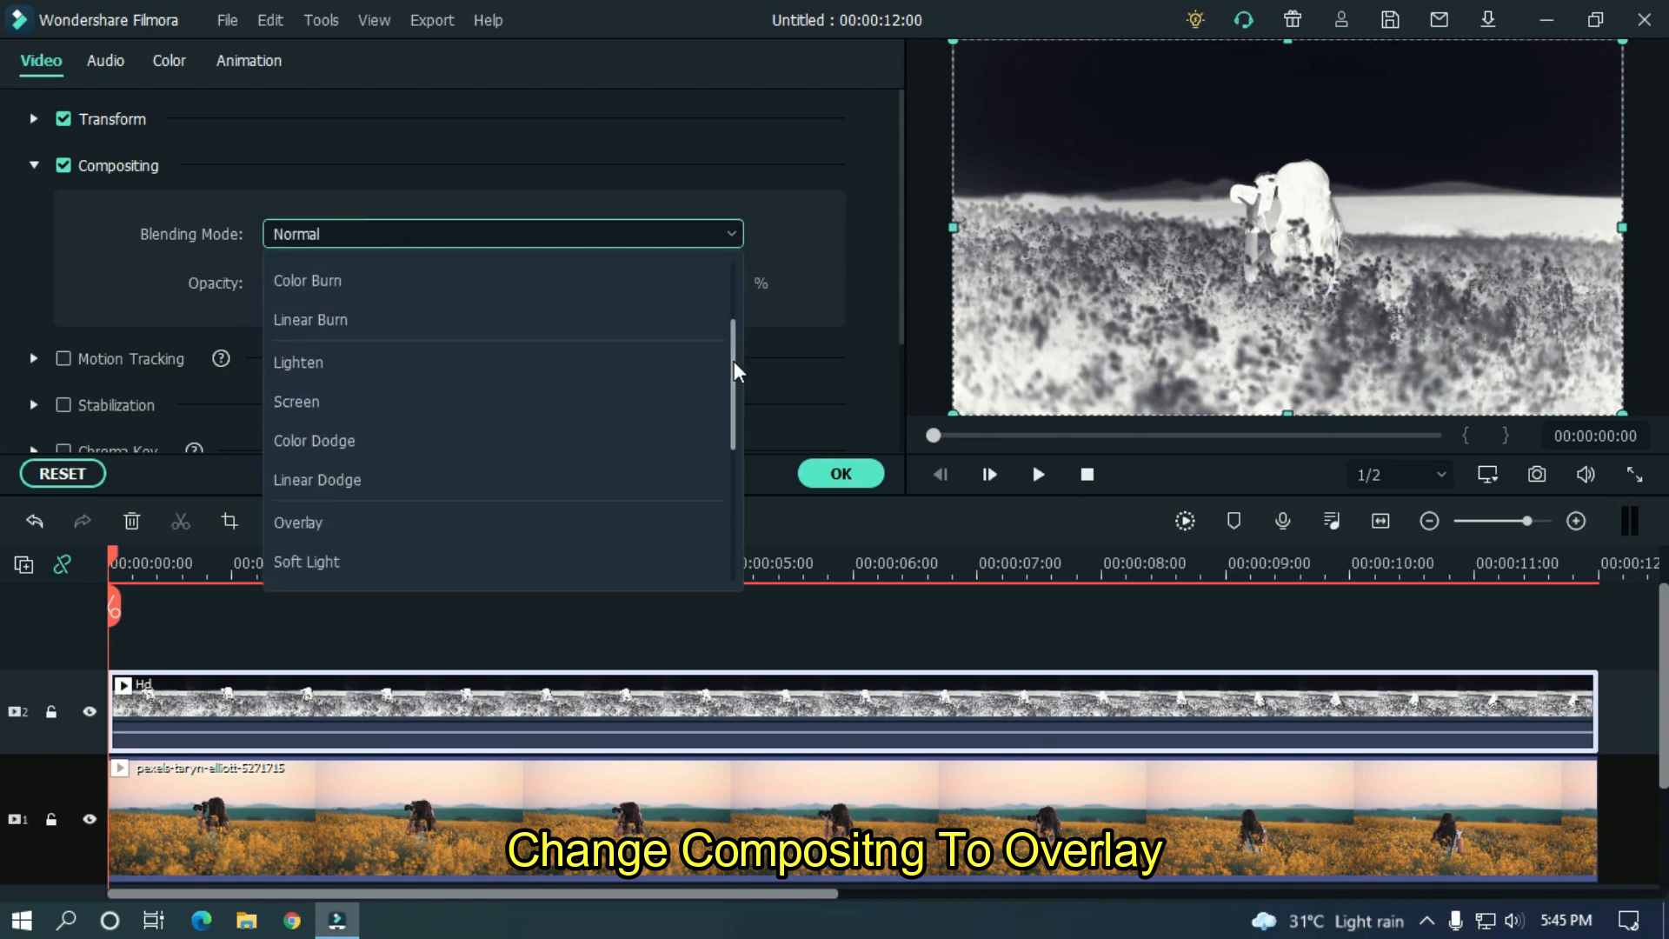
{"action": "left_click", "coordinate": [346, 515]}
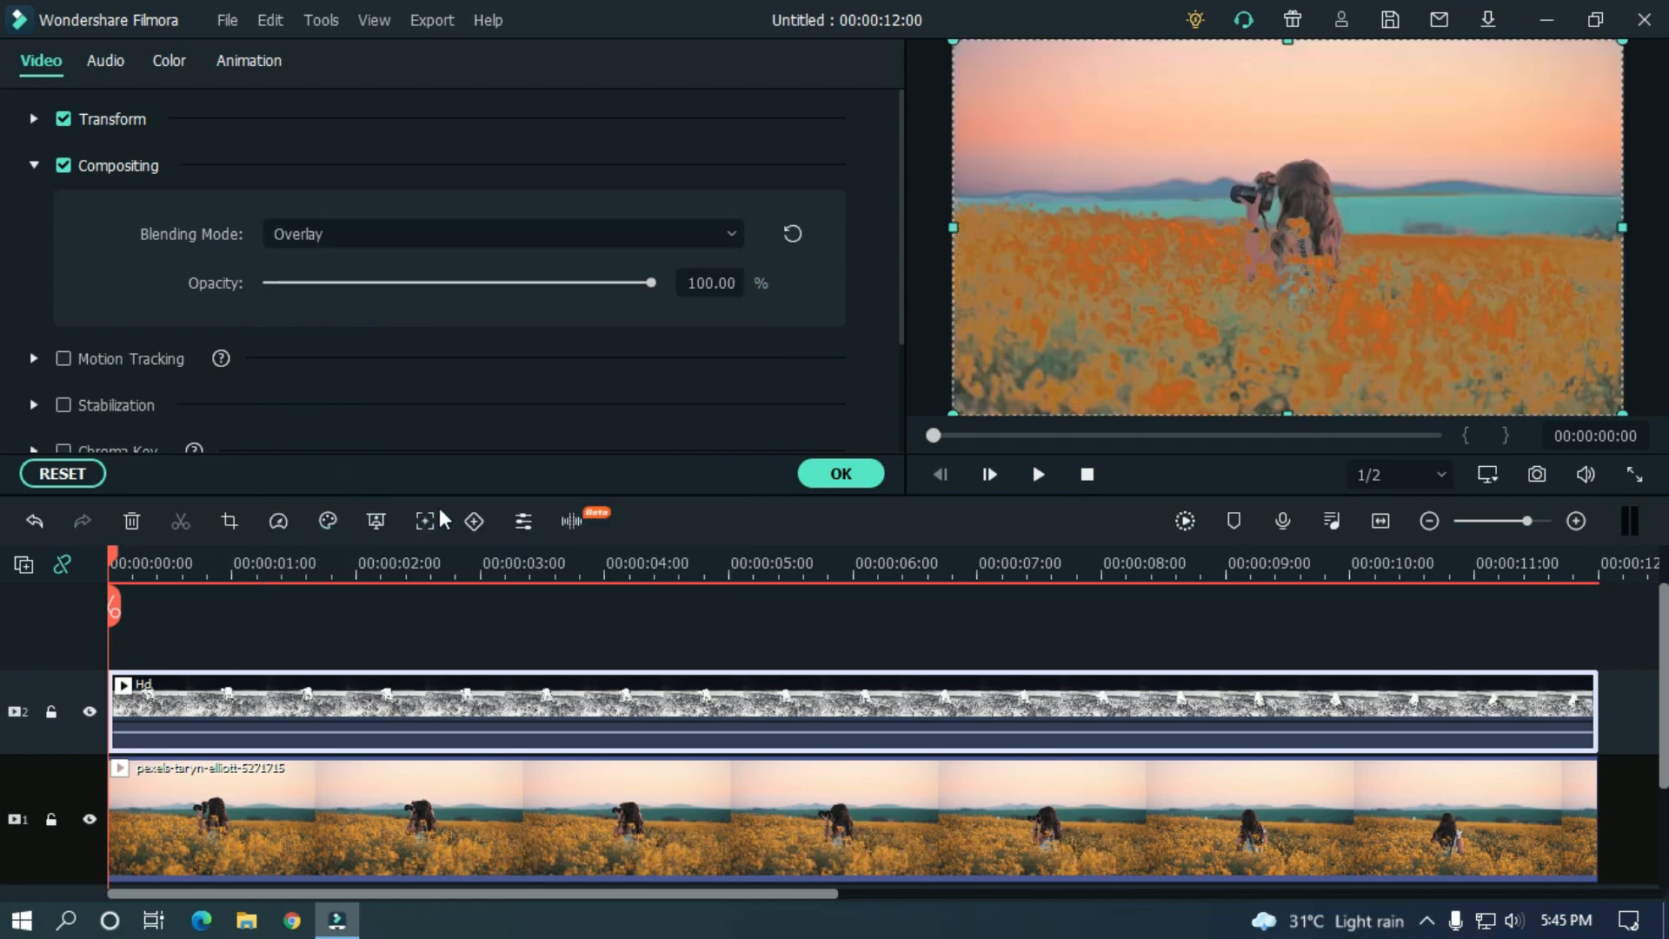
{"action": "left_click", "coordinate": [850, 475]}
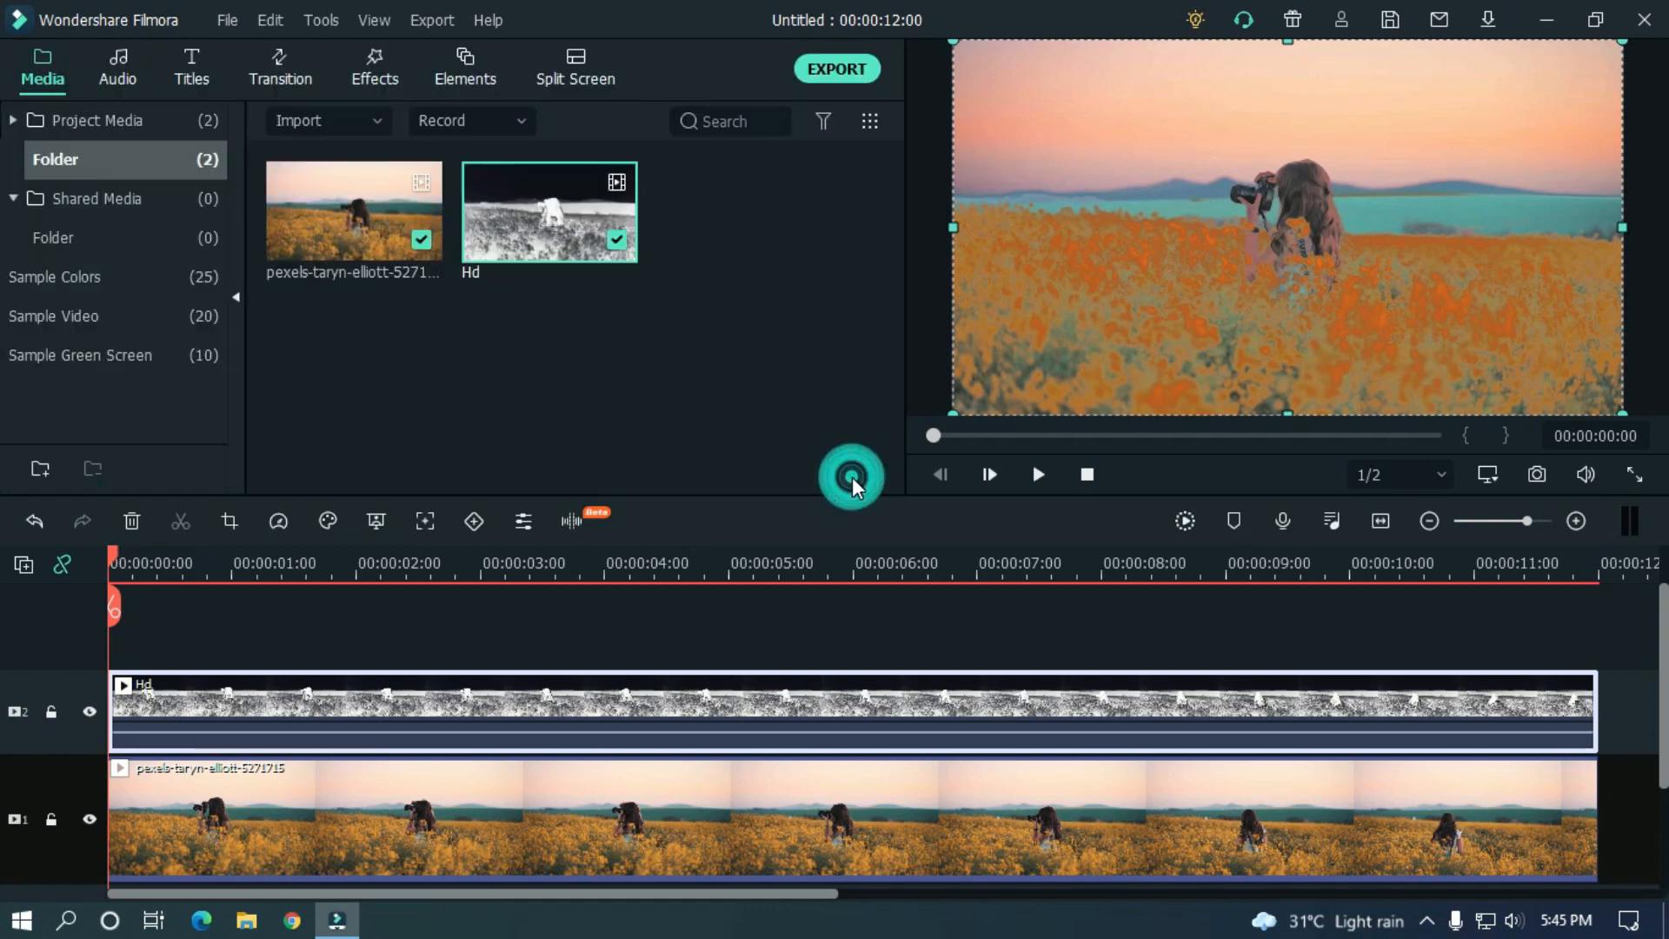
Step: Search the effects for "sq" and apply Square Blur to the Hd clip
{"action": "left_click", "coordinate": [368, 82]}
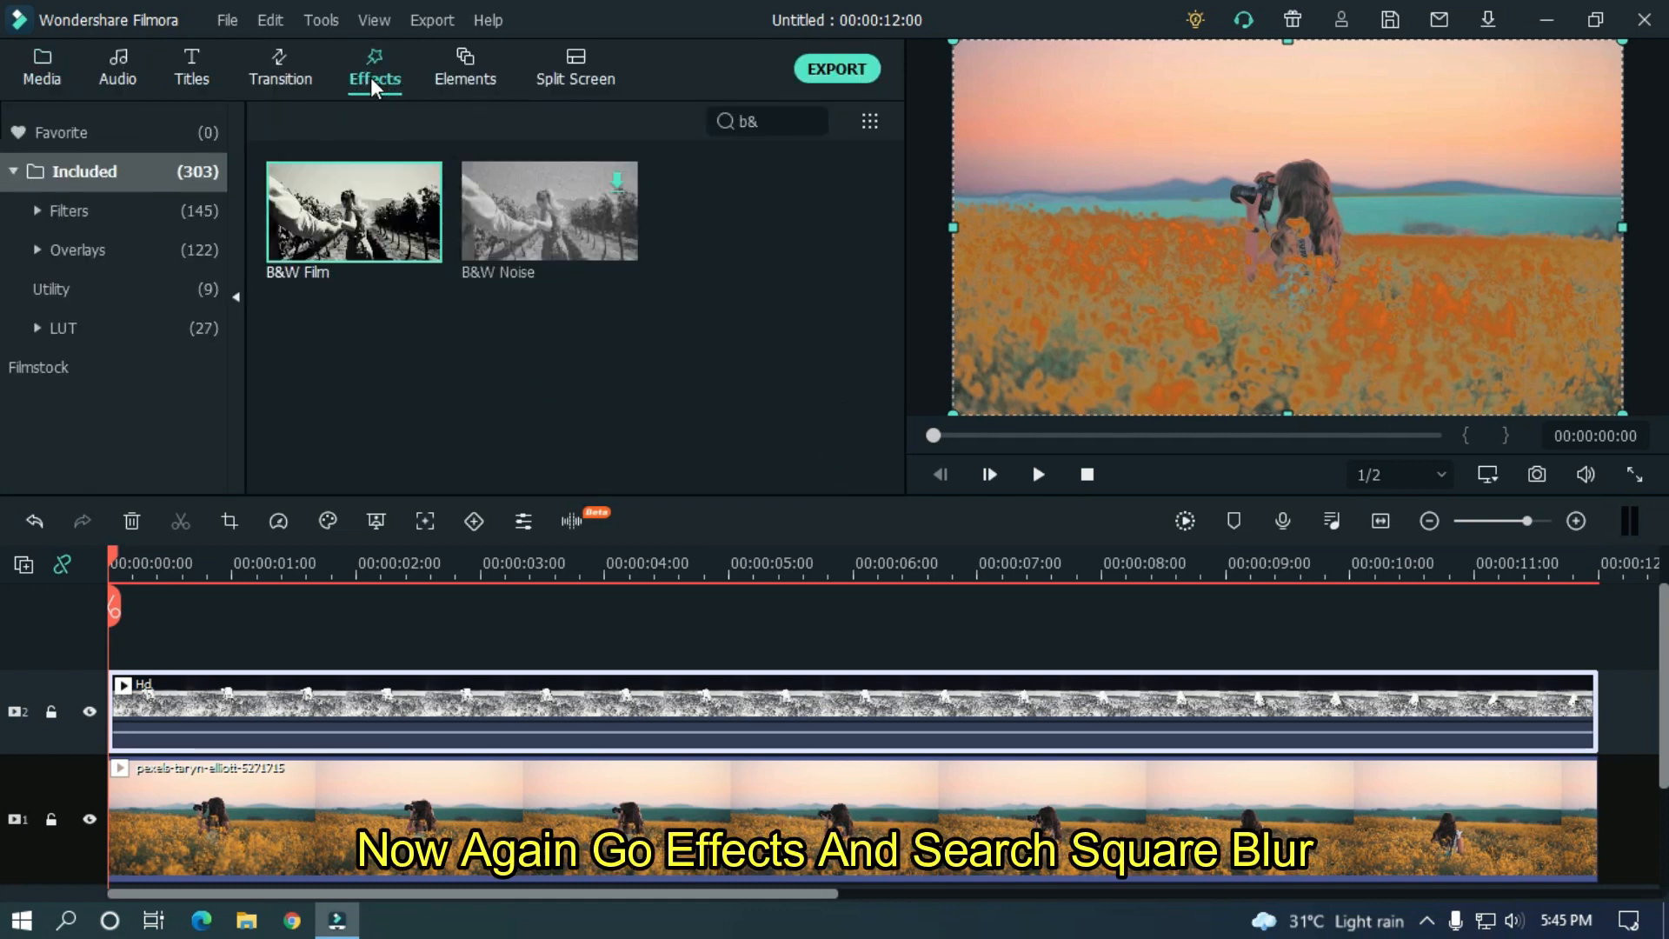
{"action": "left_click", "coordinate": [813, 121]}
{"action": "left_click", "coordinate": [778, 123]}
{"action": "type", "text": "sq"}
{"action": "left_click_drag", "start_coordinate": [373, 210], "coordinate": [150, 690]}
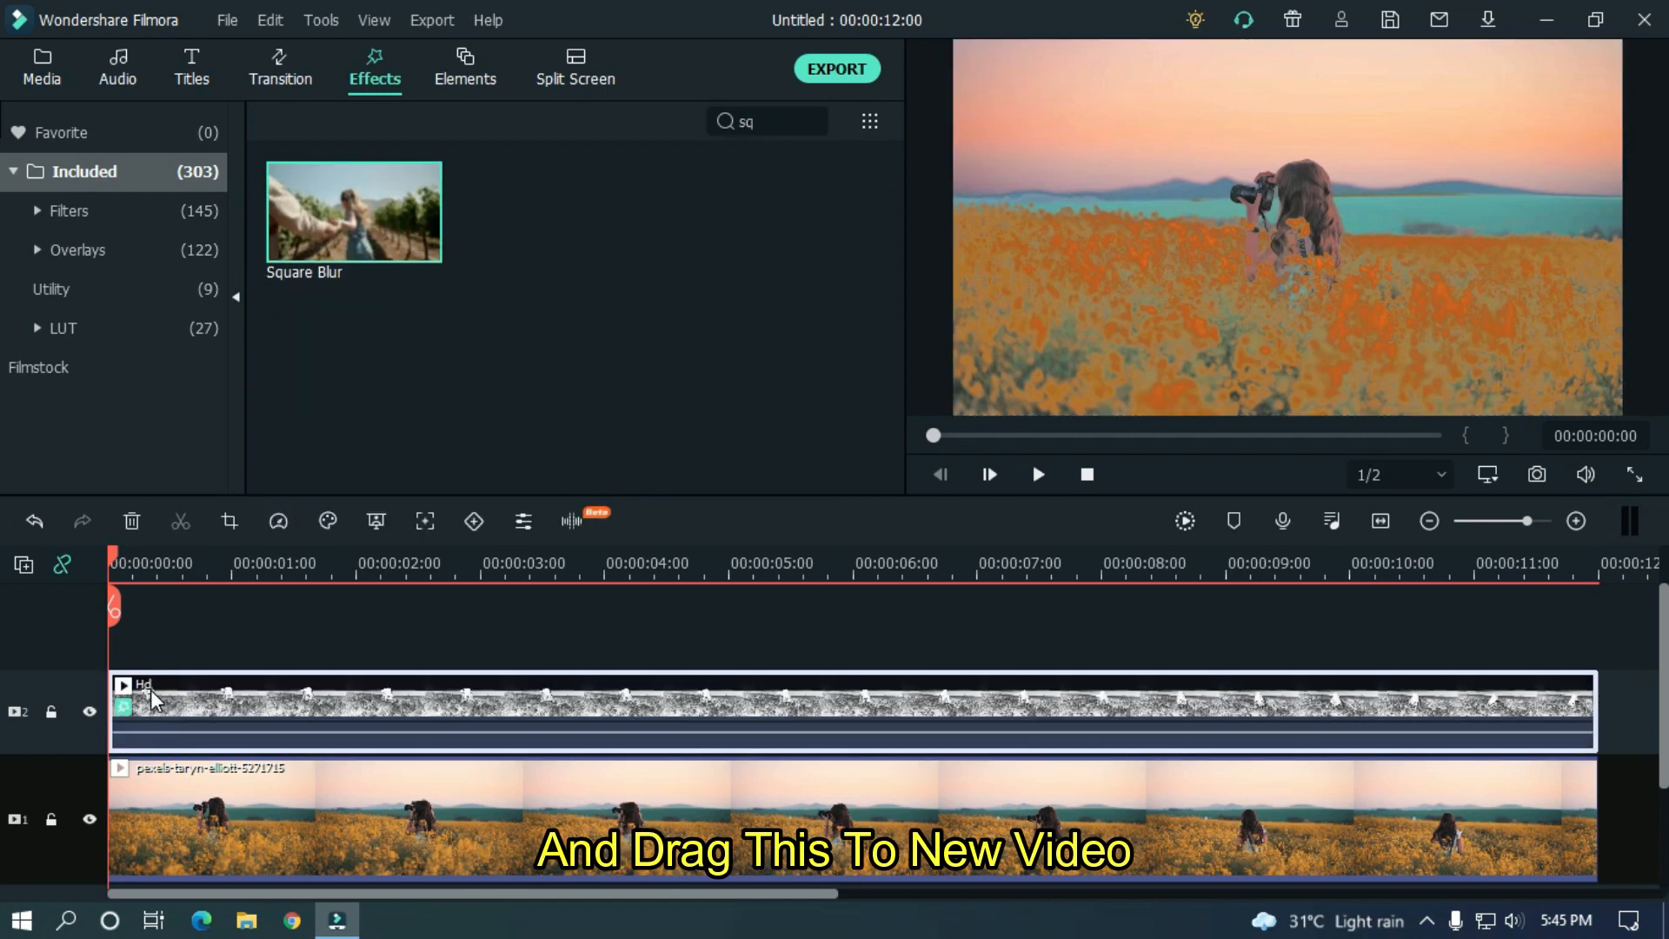
Step: Set the Square Blur size to 80 in the Hd clip's video effects
{"action": "double_click", "coordinate": [426, 696]}
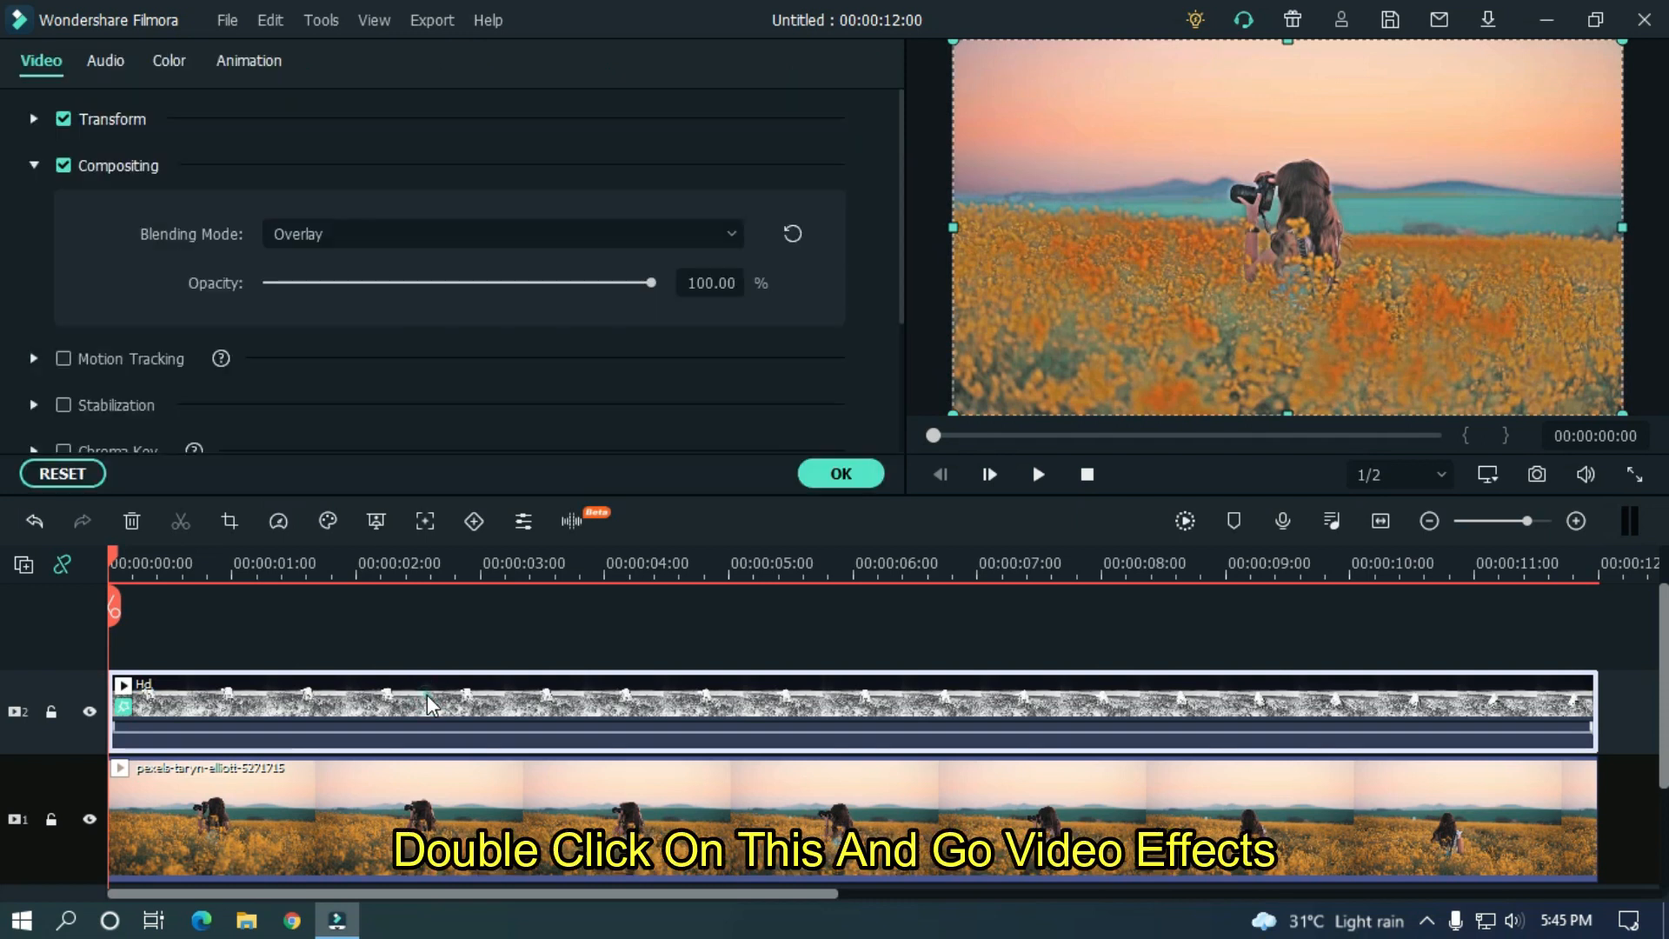
{"action": "left_click", "coordinate": [35, 165]}
{"action": "left_click_drag", "start_coordinate": [902, 149], "coordinate": [913, 283]}
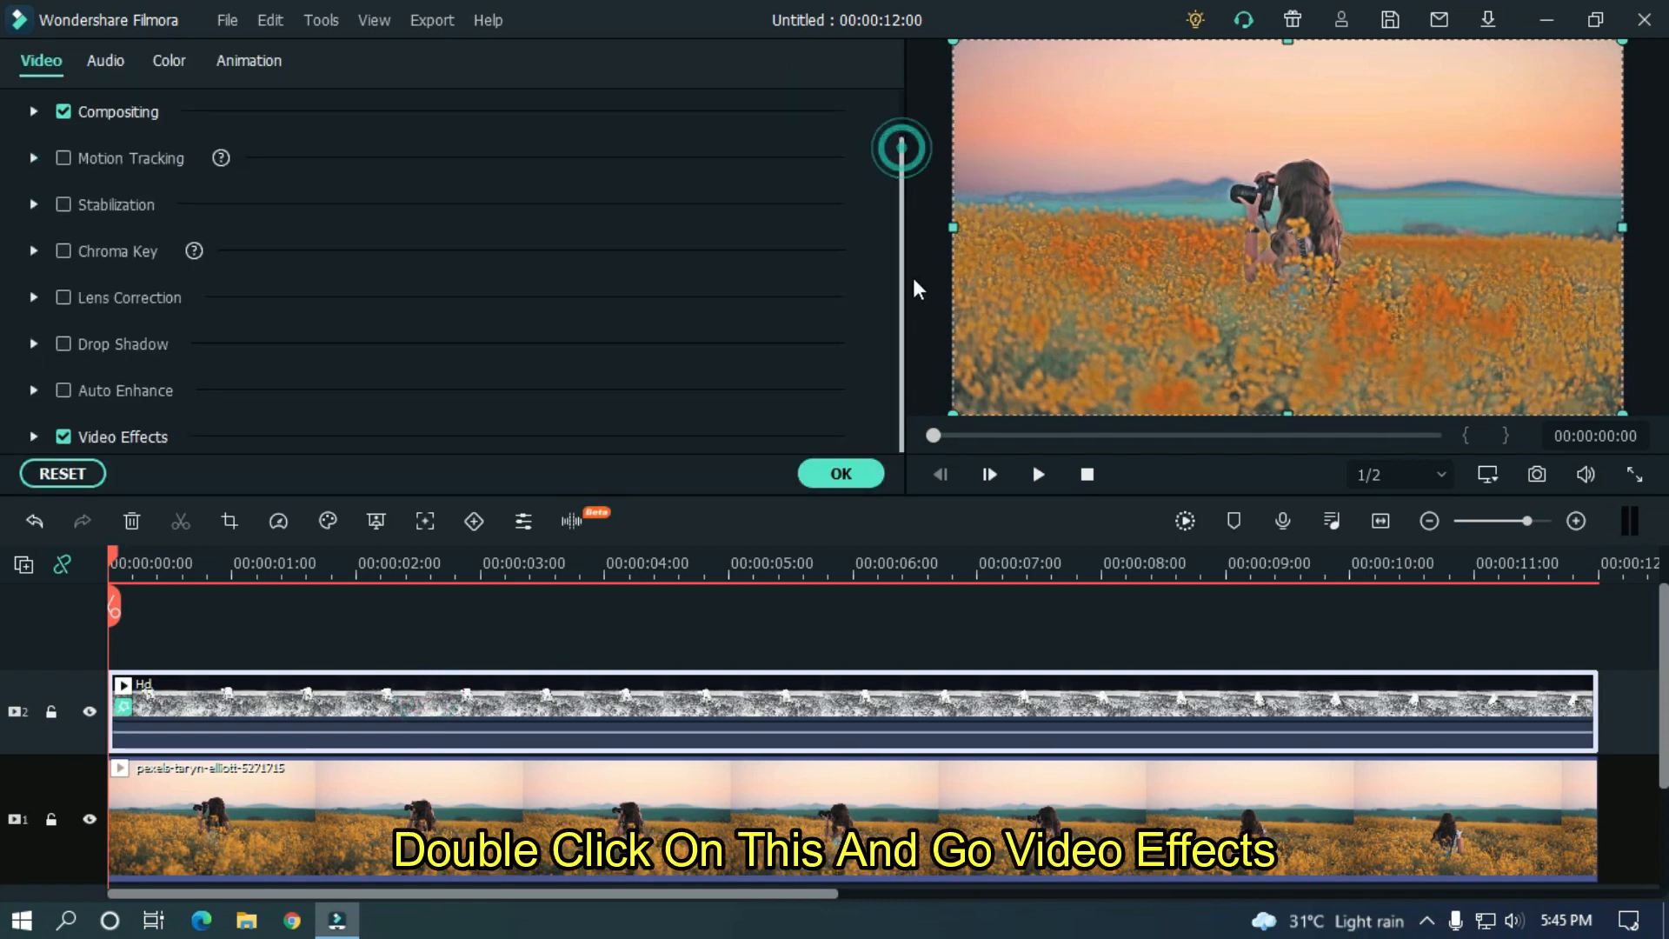
{"action": "left_click_drag", "start_coordinate": [904, 132], "coordinate": [900, 269]}
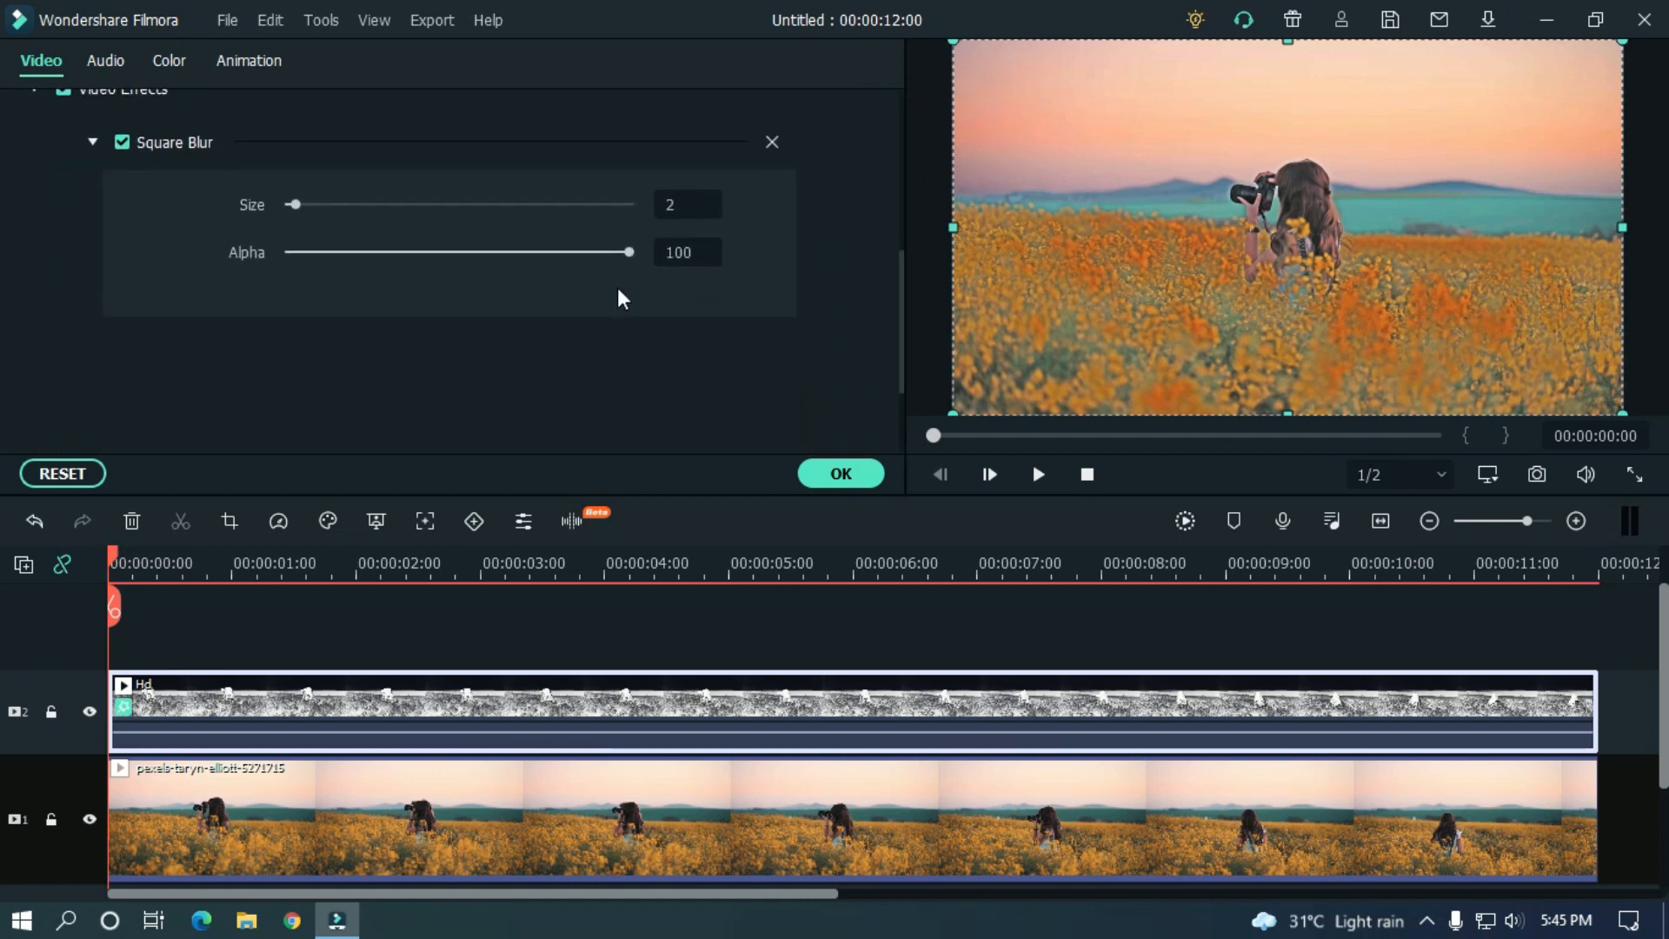
{"action": "left_click", "coordinate": [685, 200]}
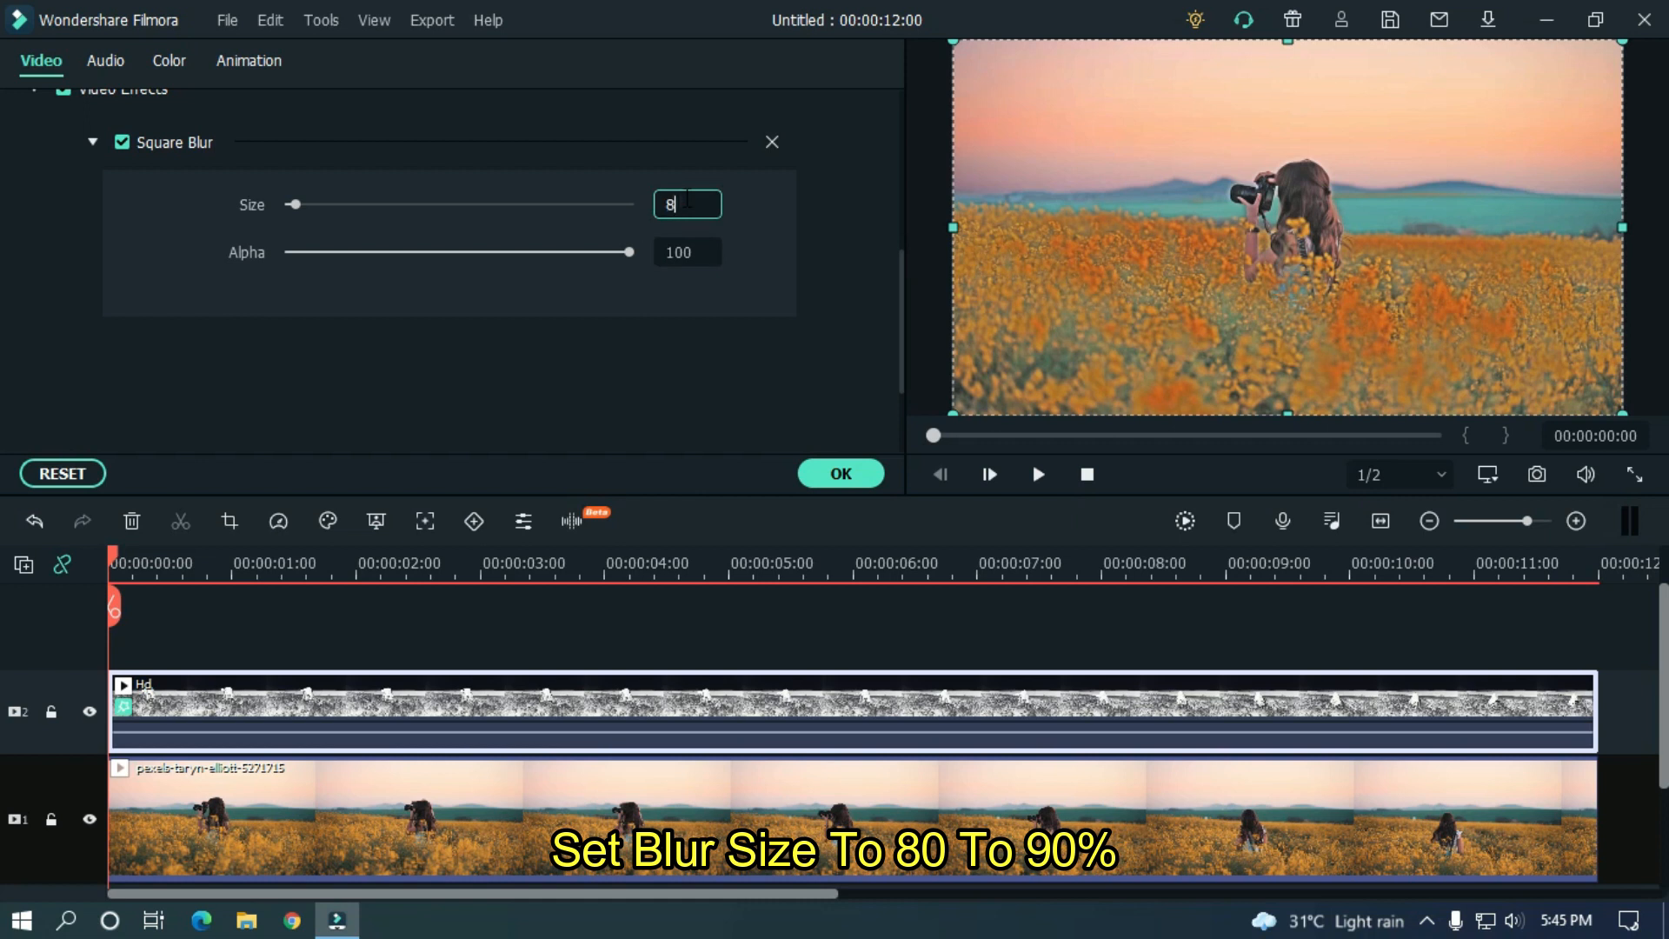
{"action": "type", "text": "80"}
{"action": "key", "text": "Return"}
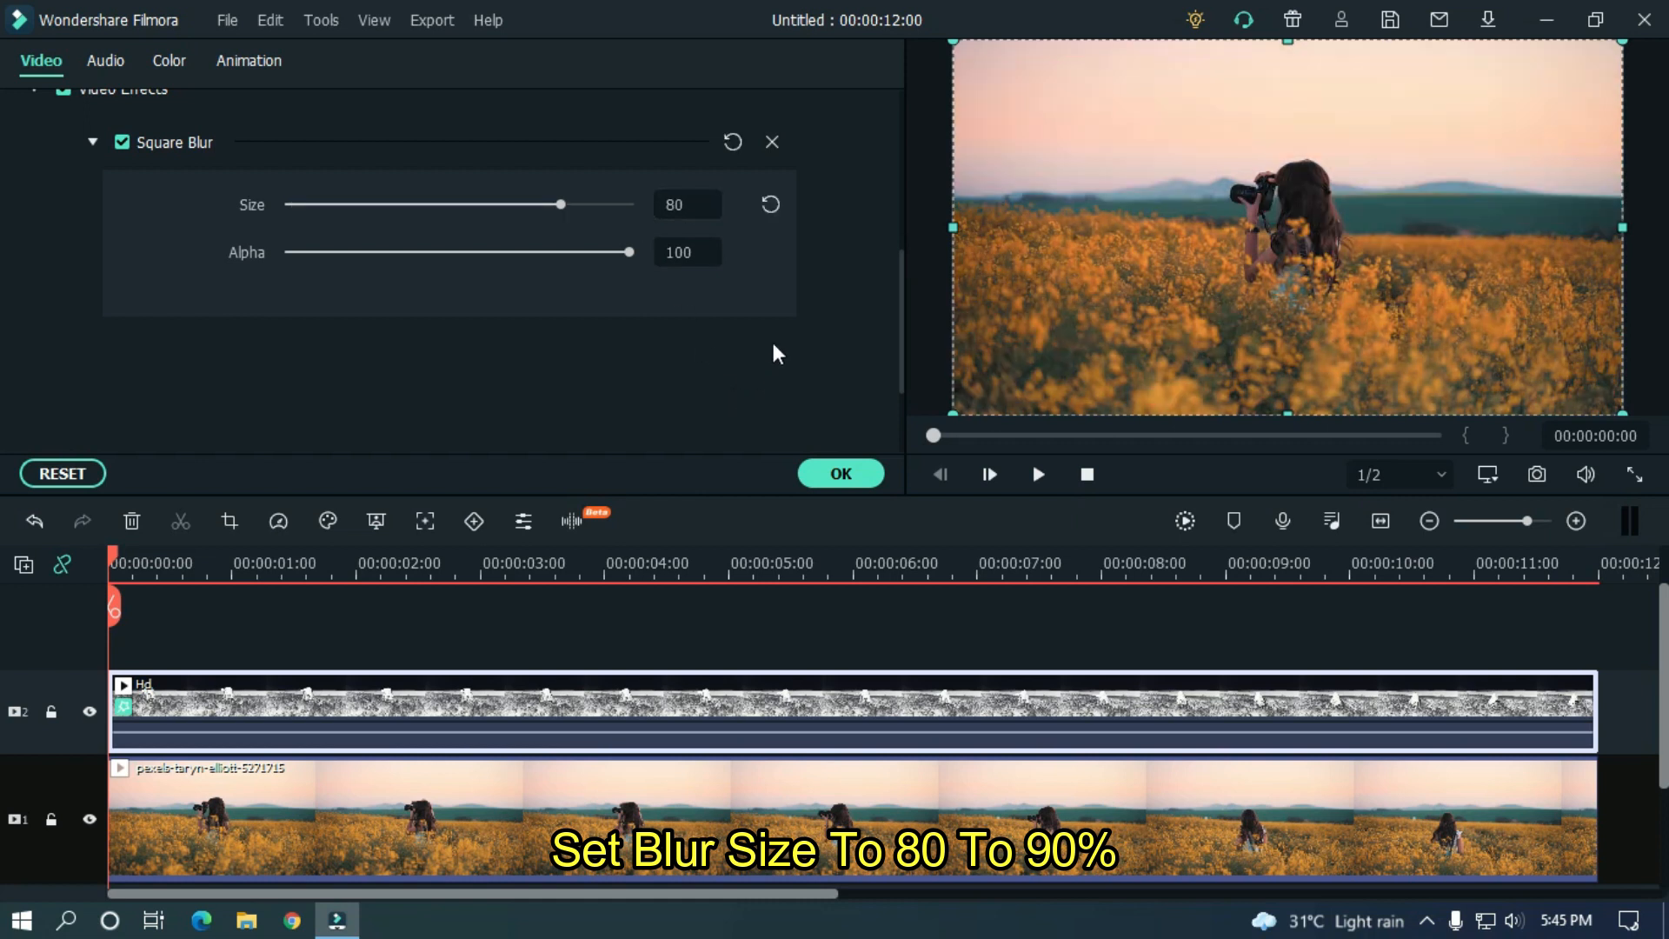
{"action": "left_click", "coordinate": [836, 482]}
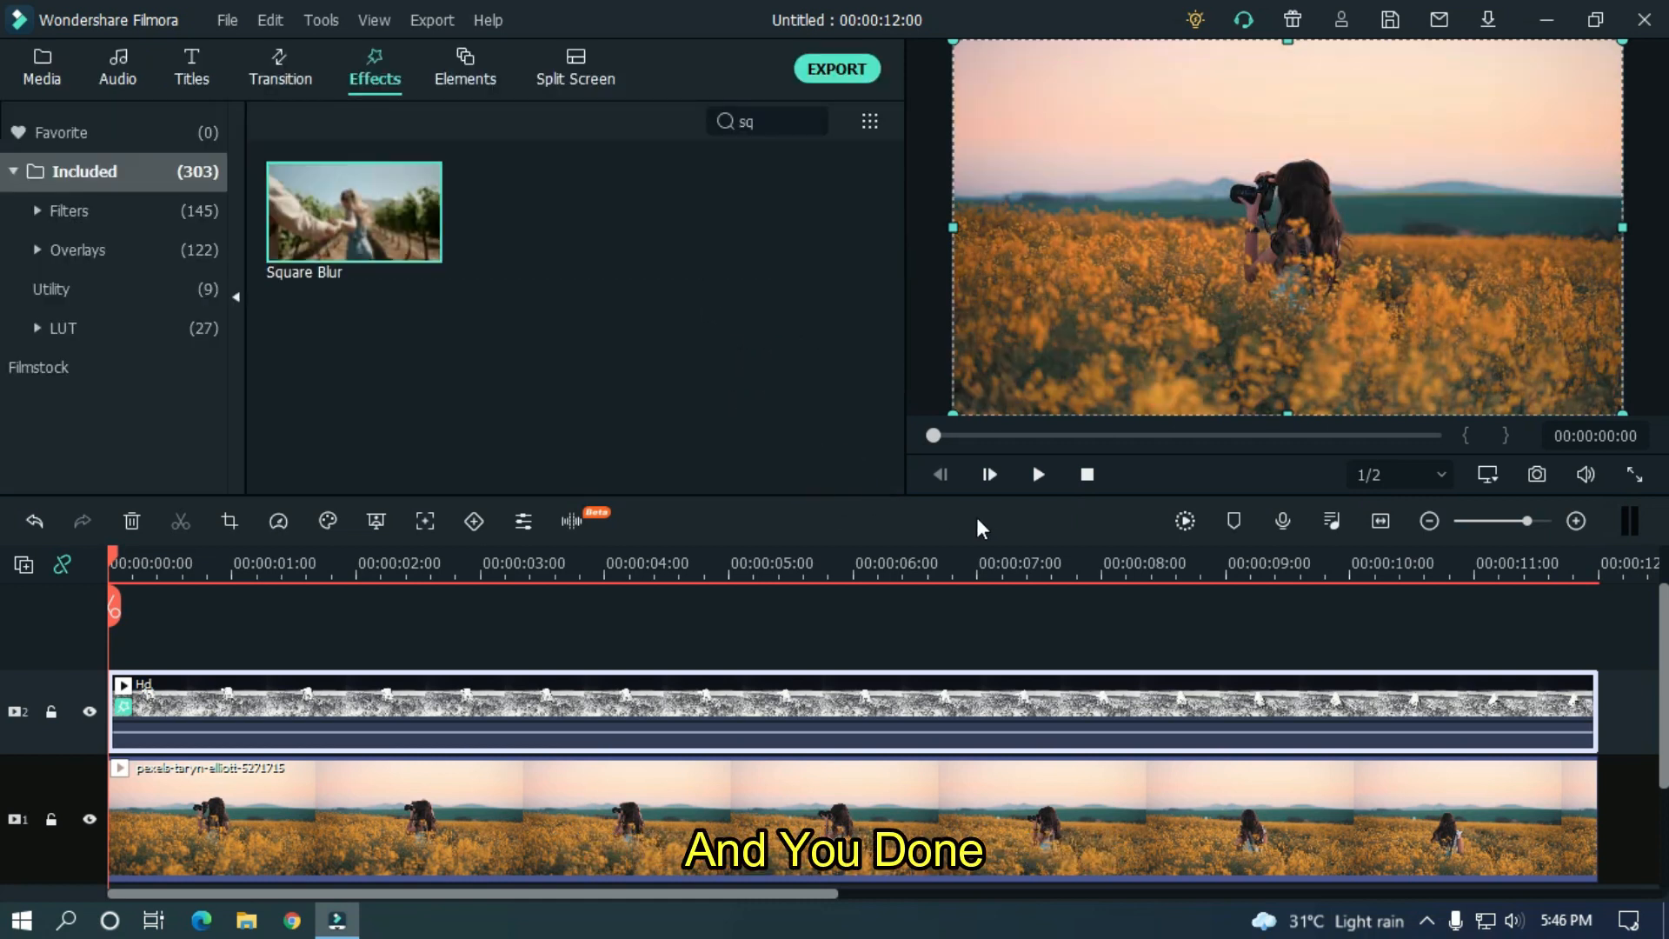
Step: Render the timeline preview and play the first few seconds of the blended result
{"action": "left_click", "coordinate": [1173, 520]}
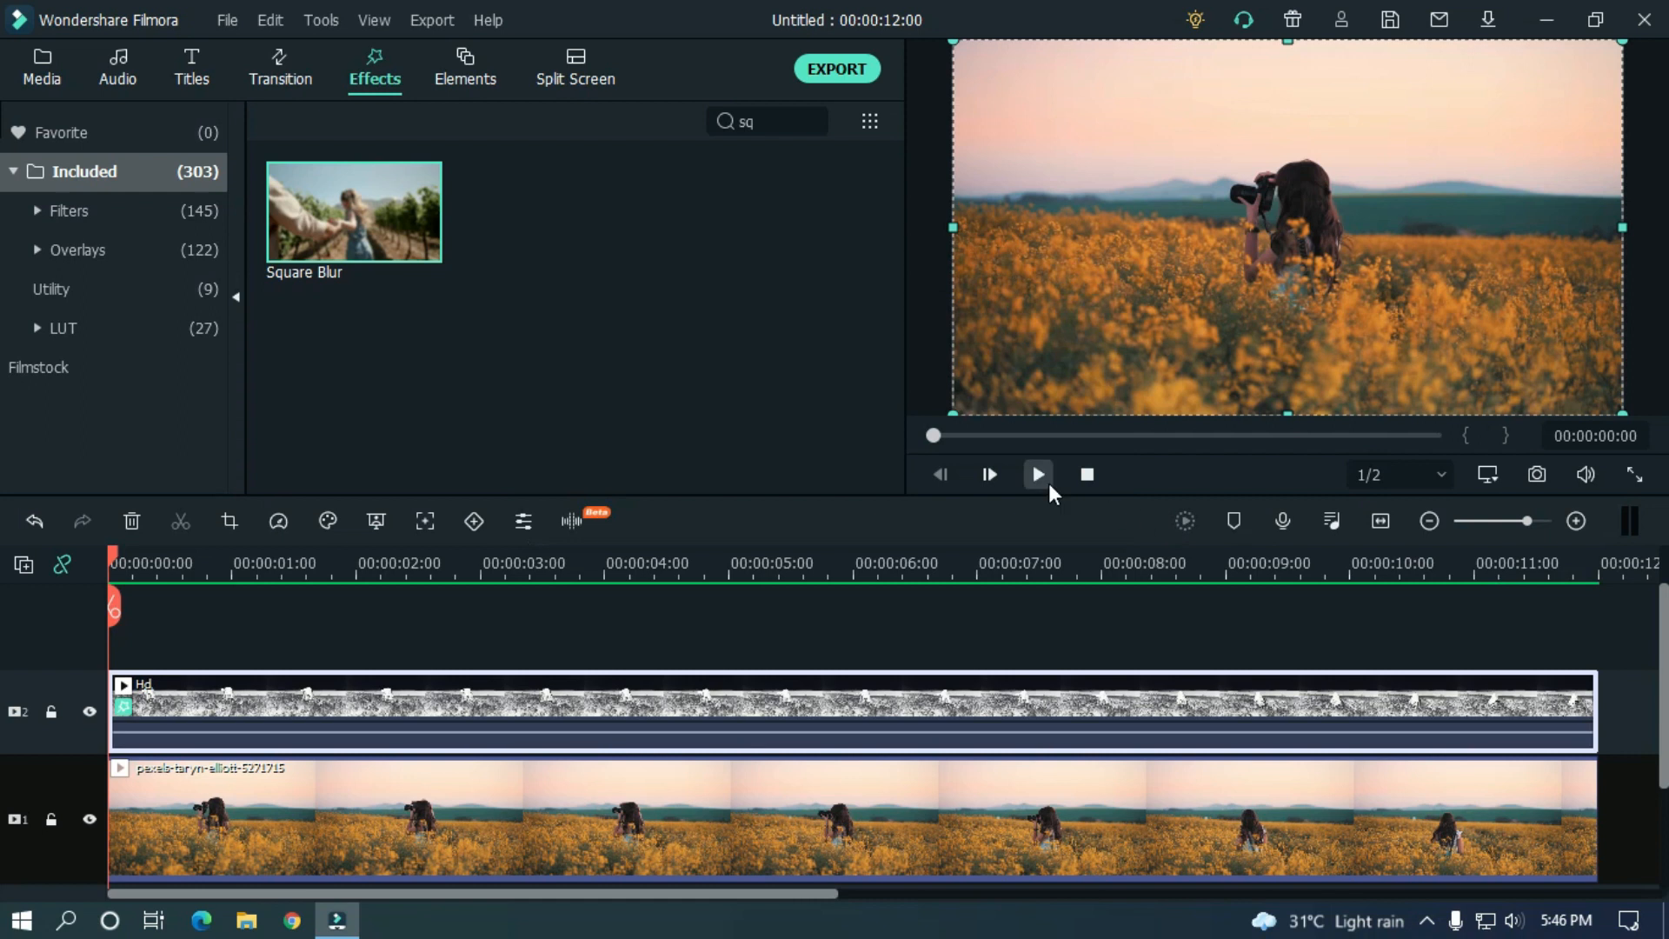
{"action": "left_click", "coordinate": [1042, 475]}
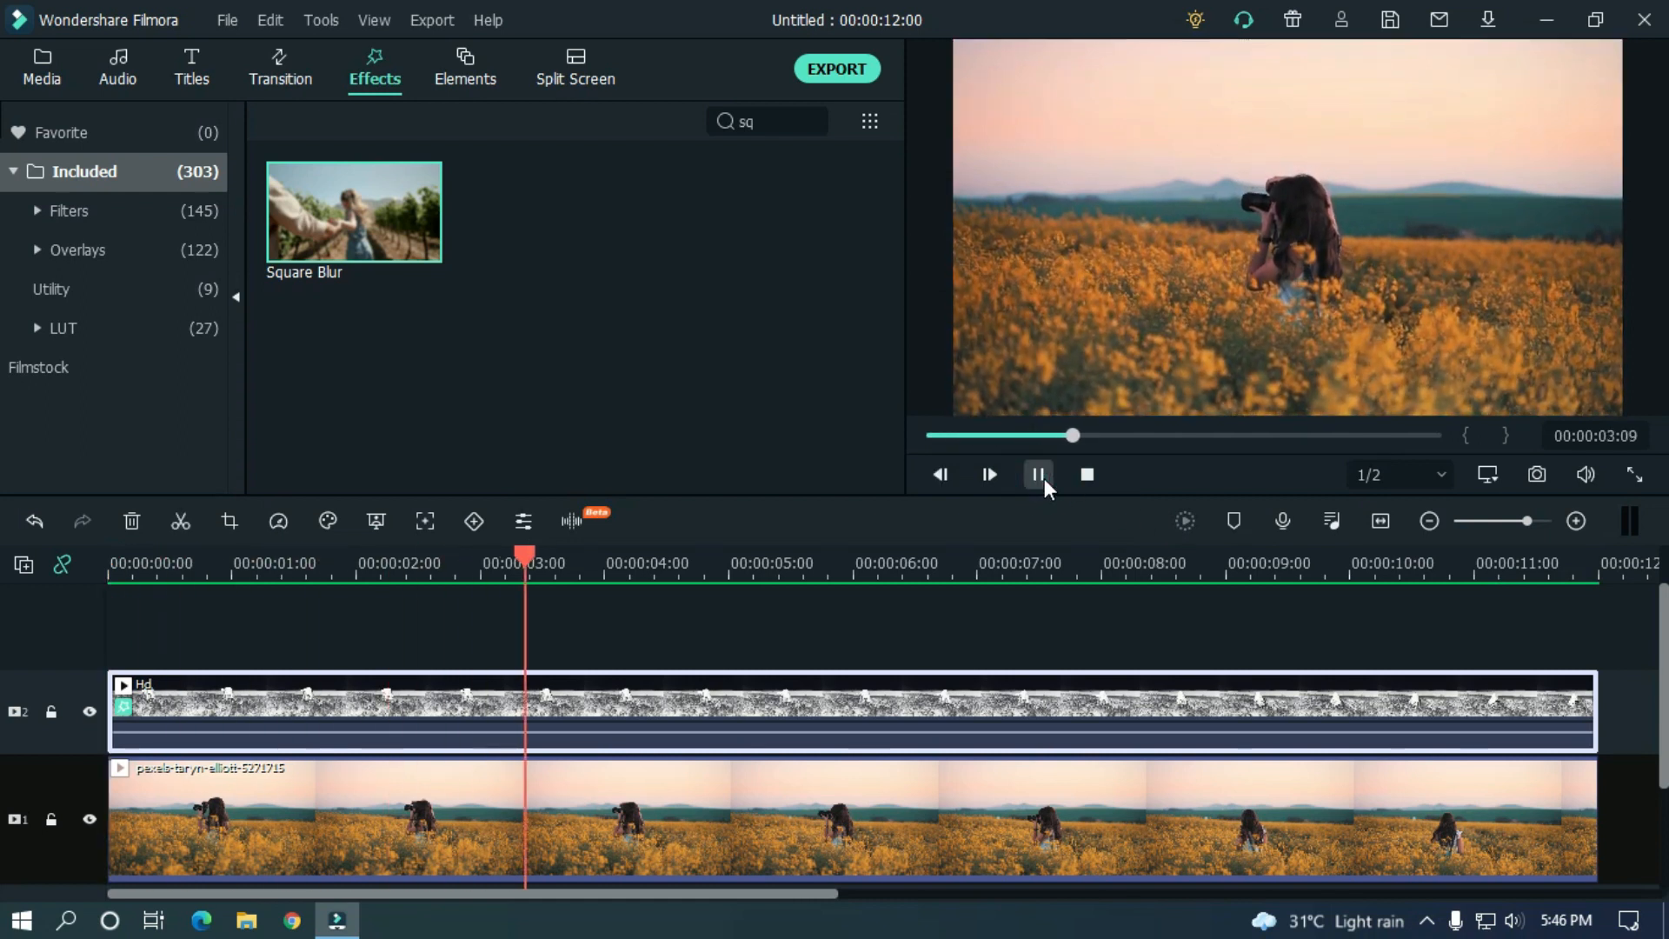
{"action": "left_click", "coordinate": [1039, 474]}
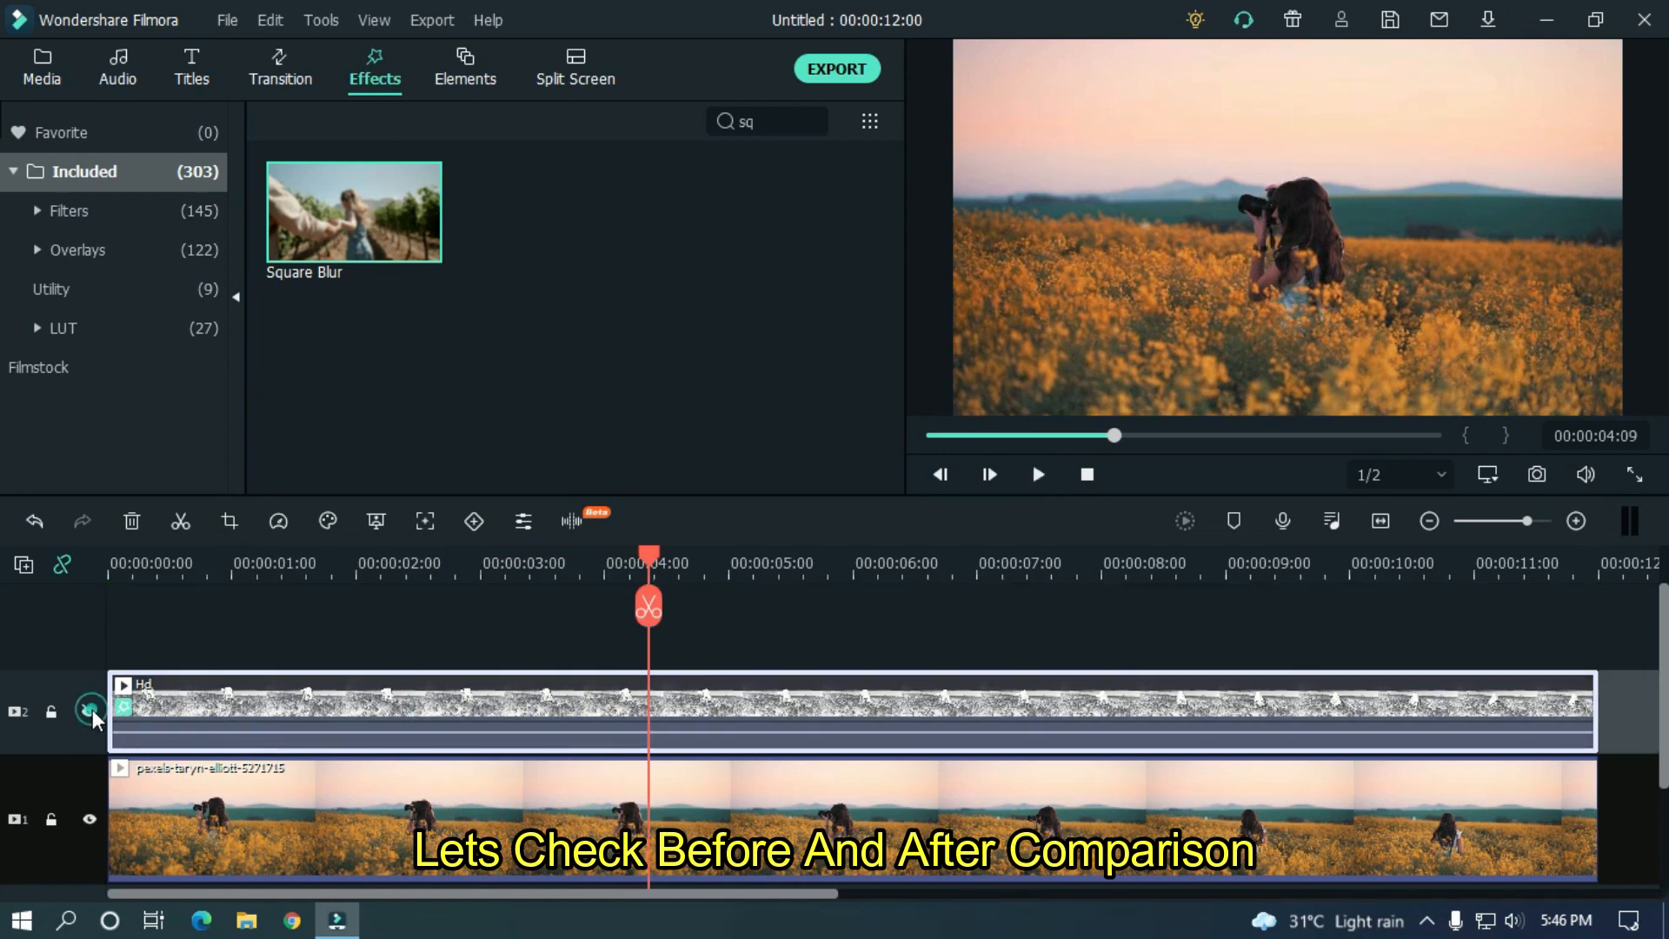
Step: Hide and show the Hd clip's track repeatedly to compare the video before and after, leaving the track shown
{"action": "left_click", "coordinate": [90, 711]}
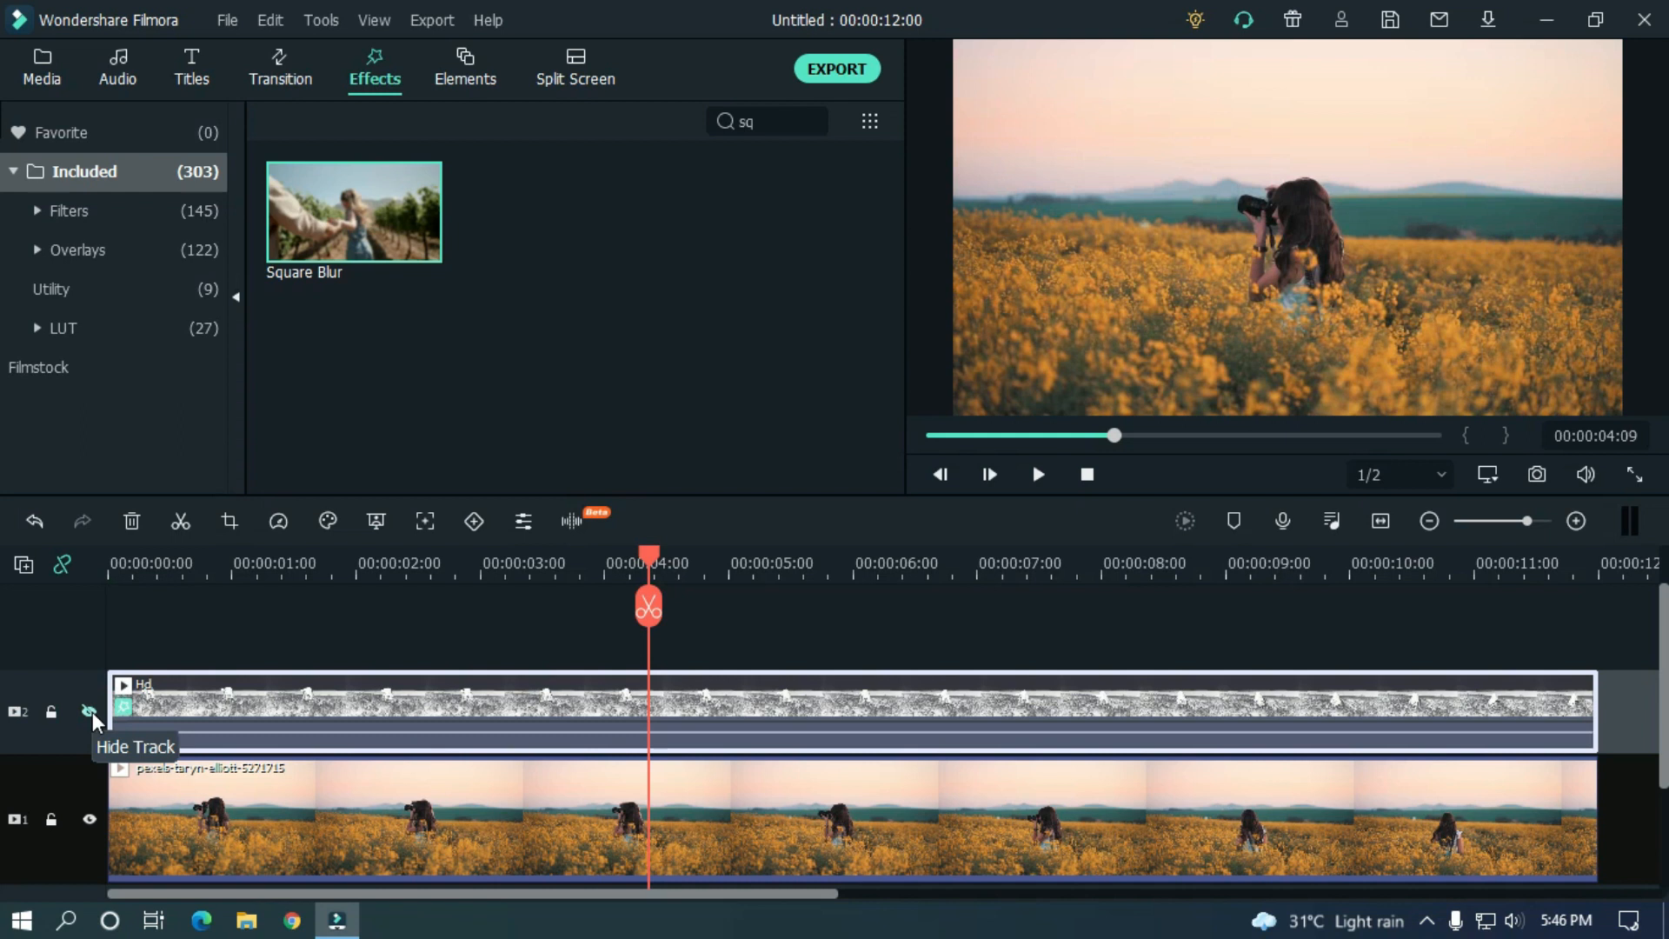
{"action": "left_click", "coordinate": [91, 710]}
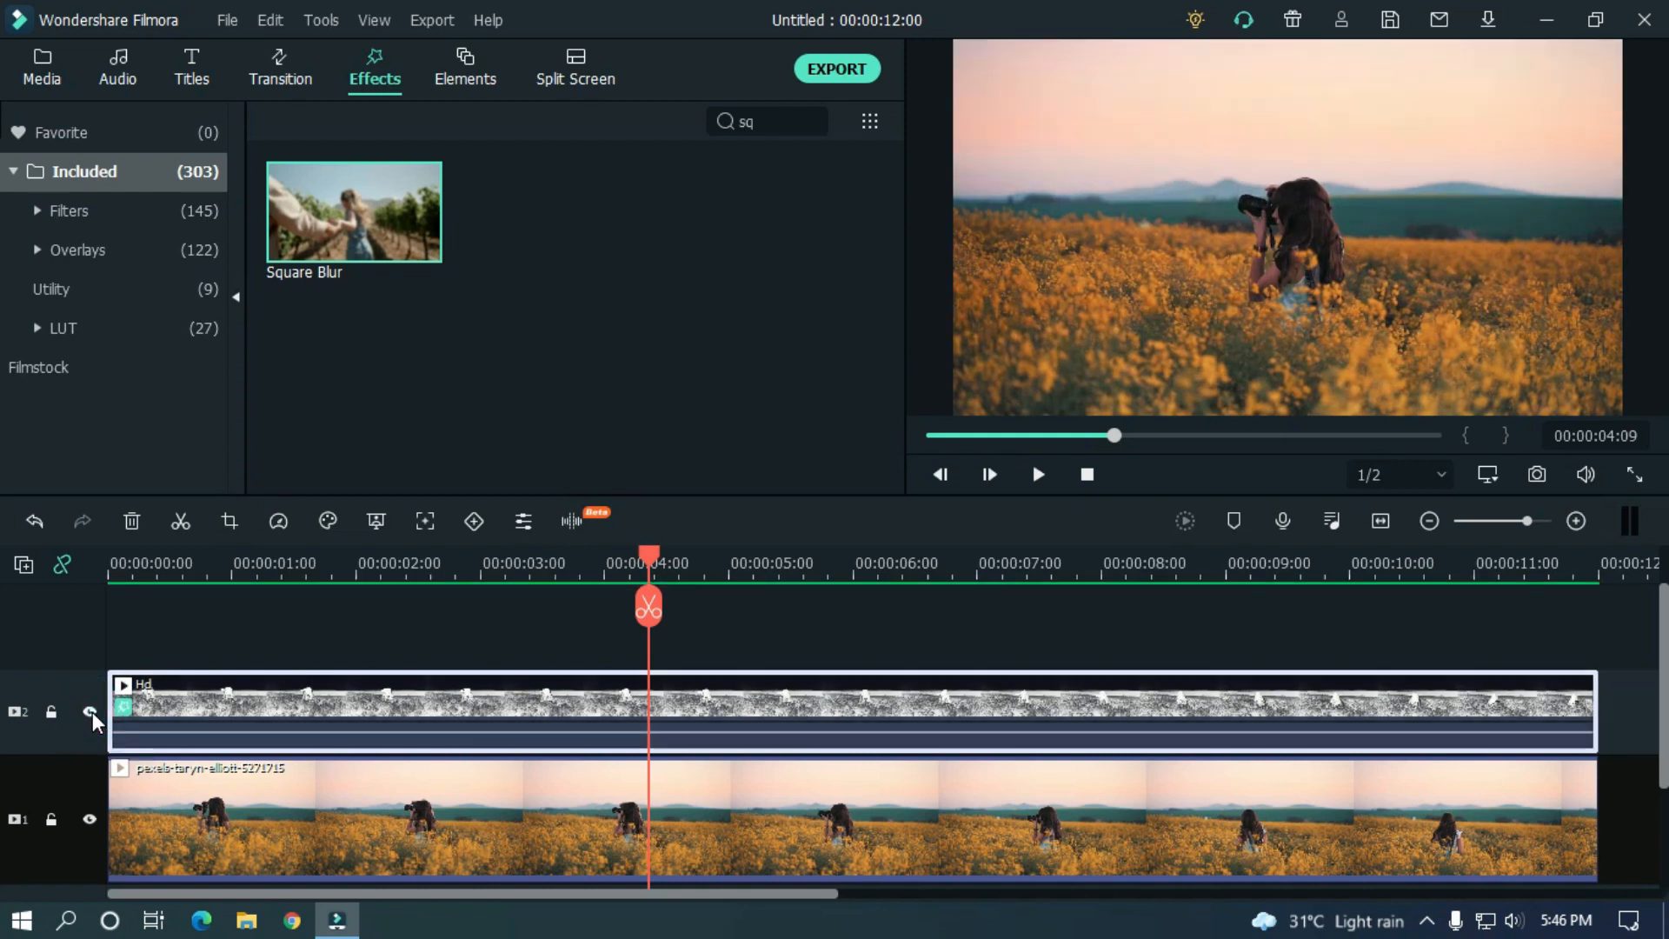
{"action": "left_click", "coordinate": [90, 711]}
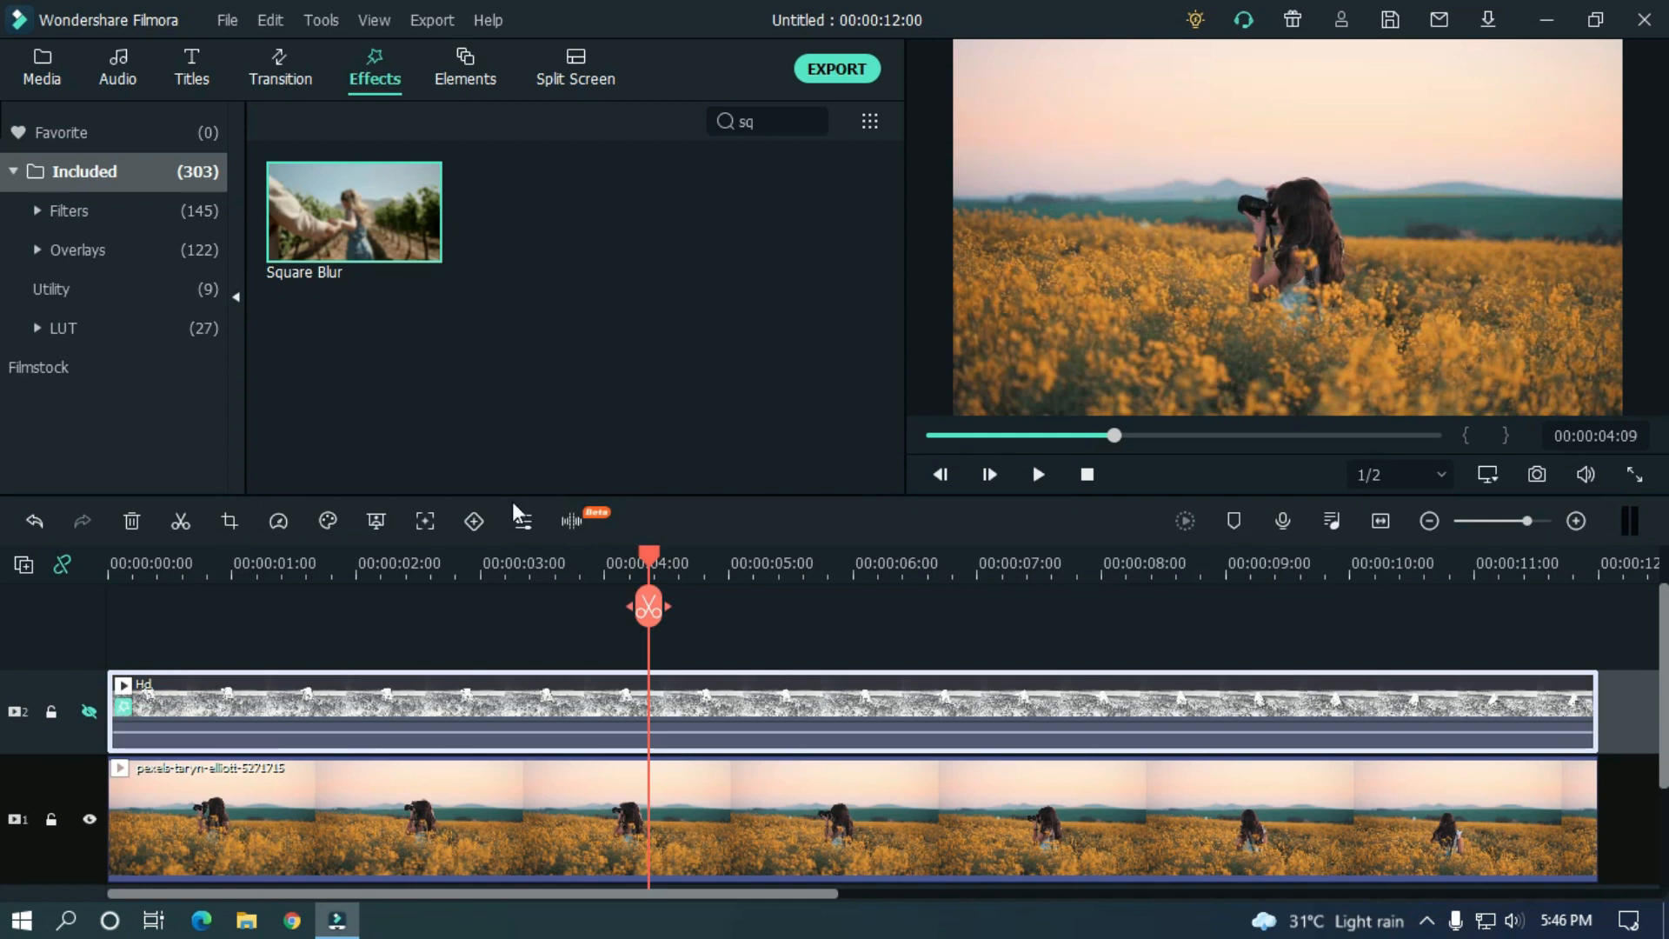
{"action": "left_click", "coordinate": [91, 711]}
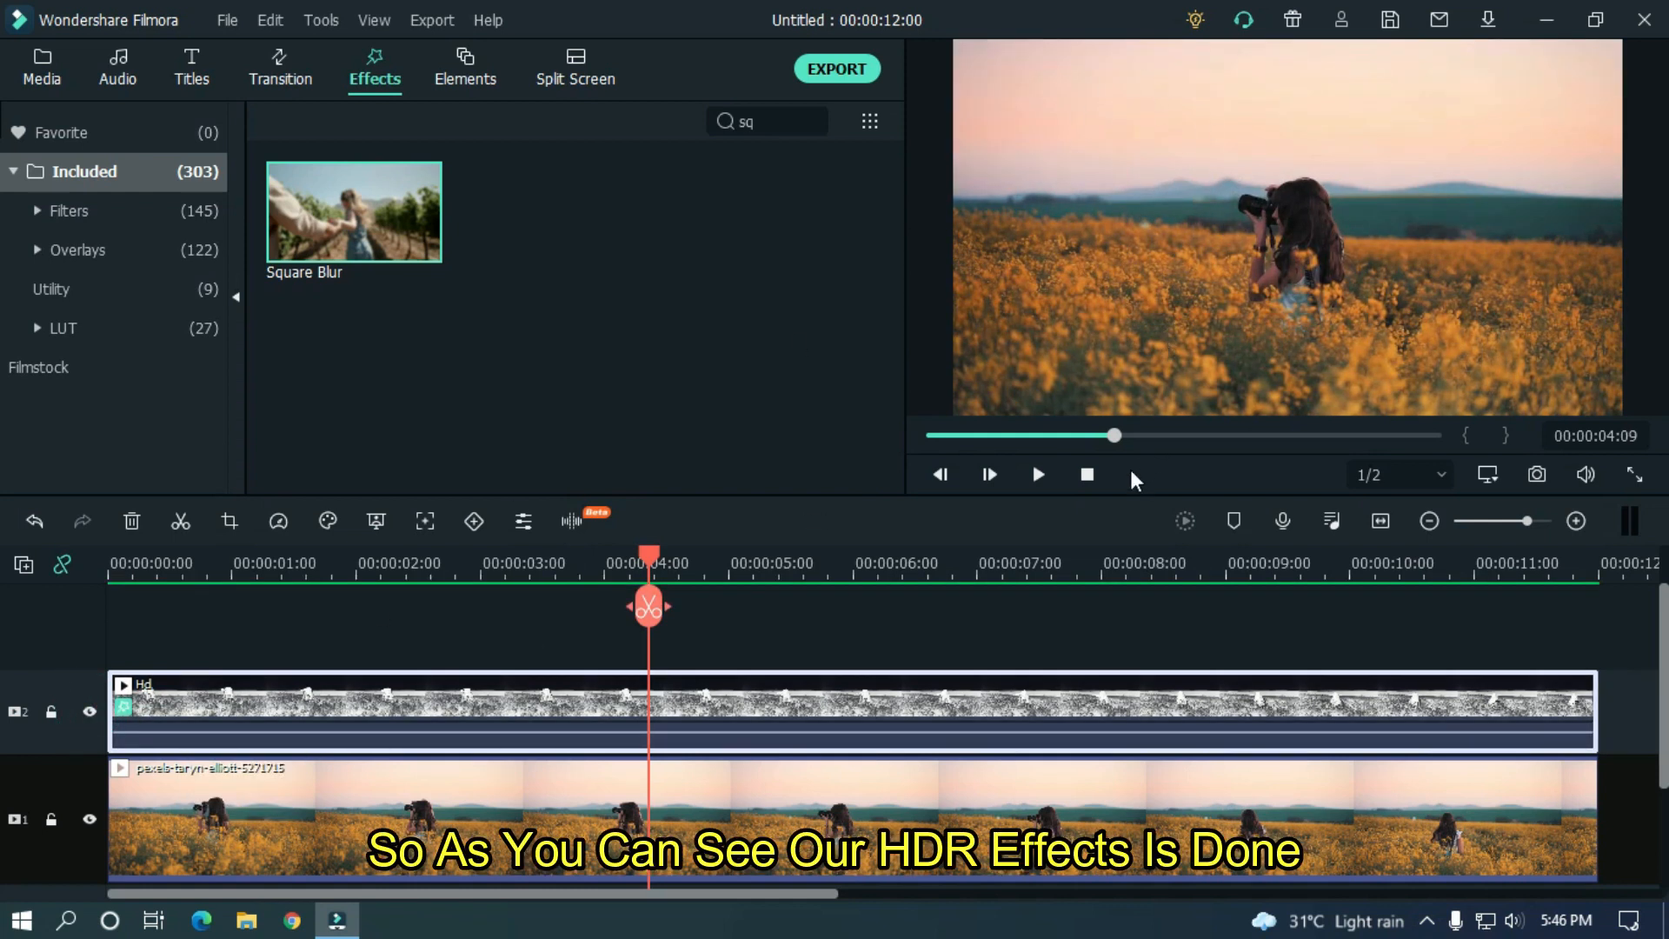
Step: Play the finished HDR result from the beginning and open the export settings
{"action": "left_click", "coordinate": [1089, 474]}
{"action": "key", "text": "space"}
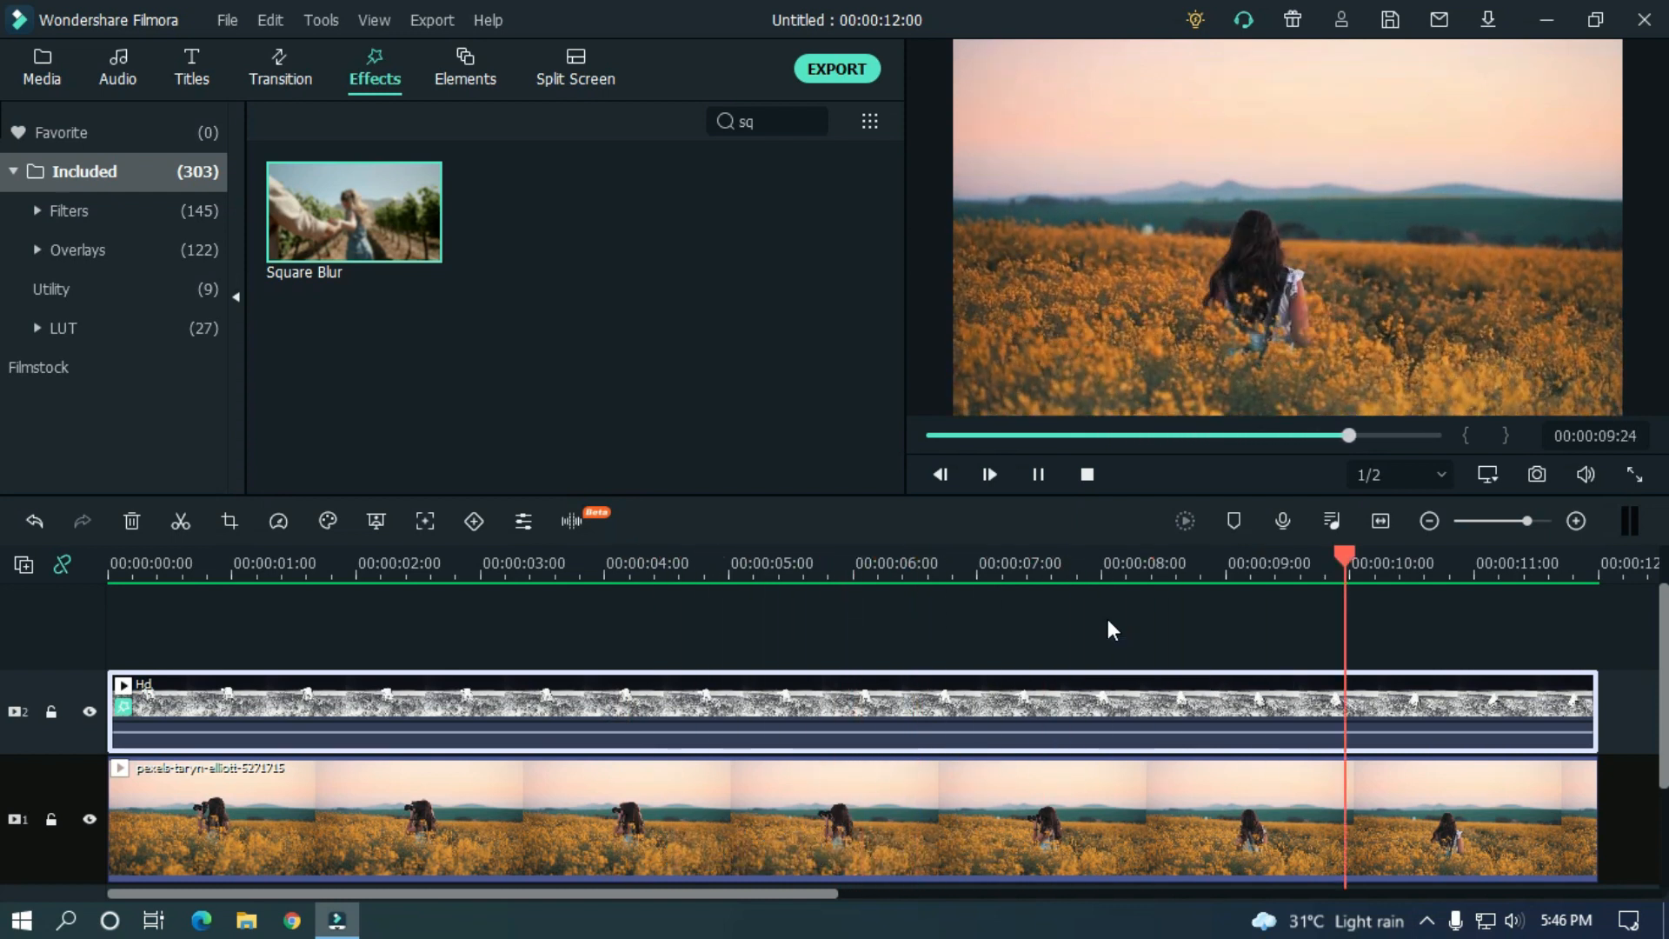
{"action": "scroll", "coordinate": [1107, 619], "scroll_direction": "down", "scroll_amount": 1}
{"action": "left_click", "coordinate": [836, 69]}
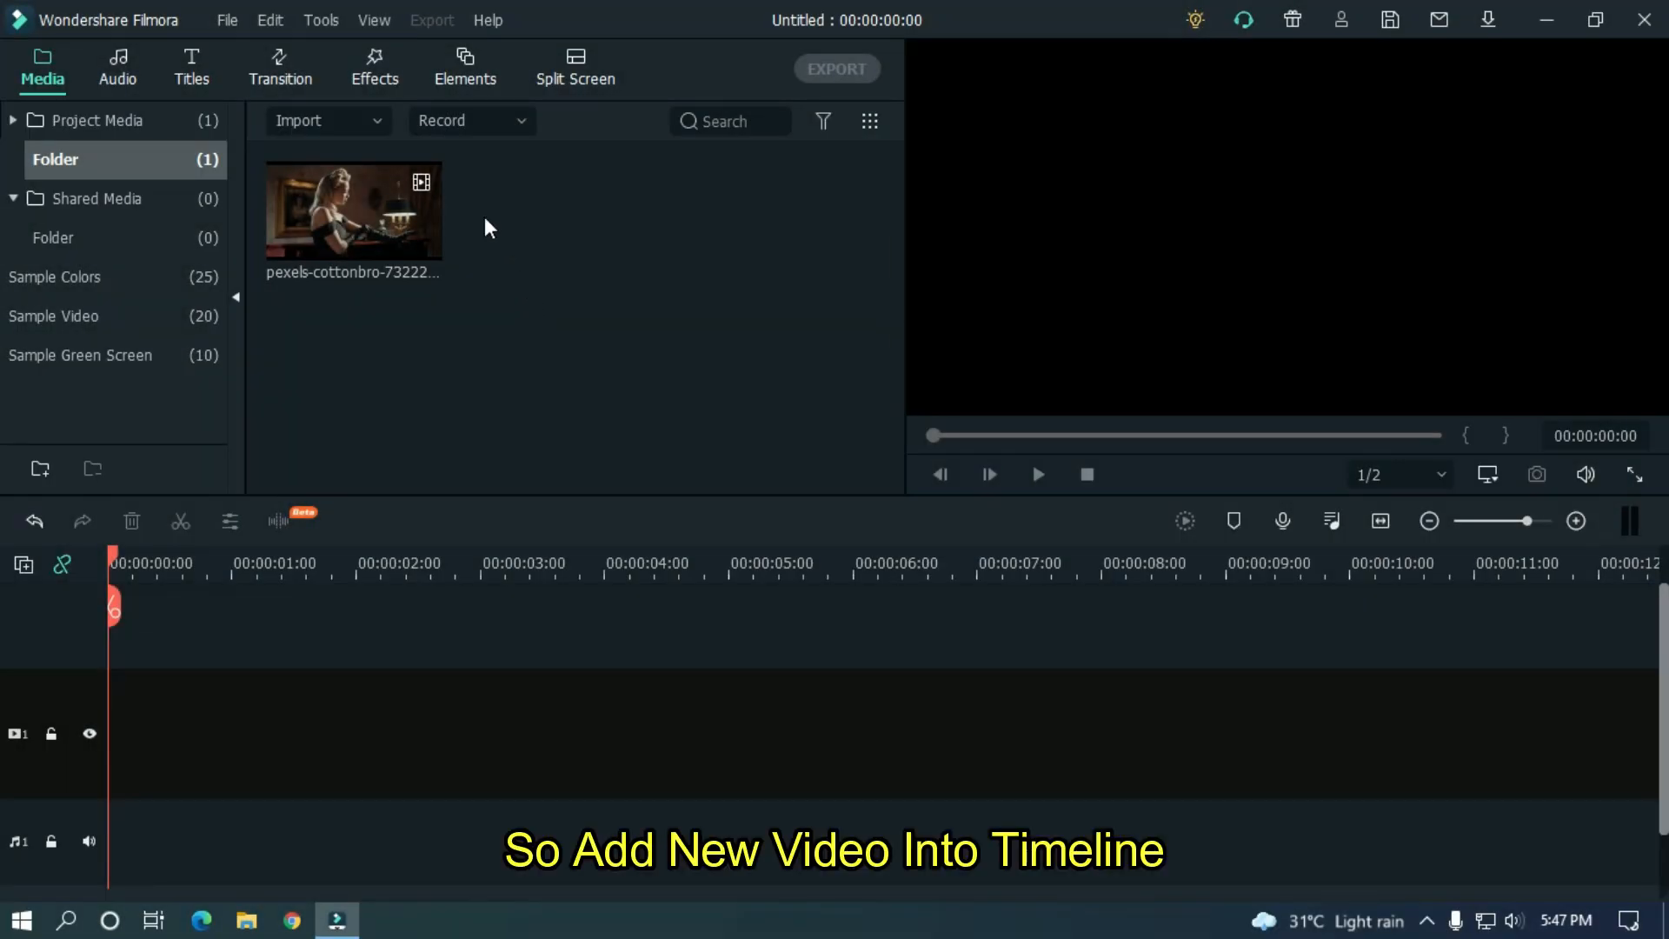
Step: Place the pexels-cottonbro video at the start of the first video track and crop it to fit the frame
{"action": "mouse_move", "coordinate": [414, 255]}
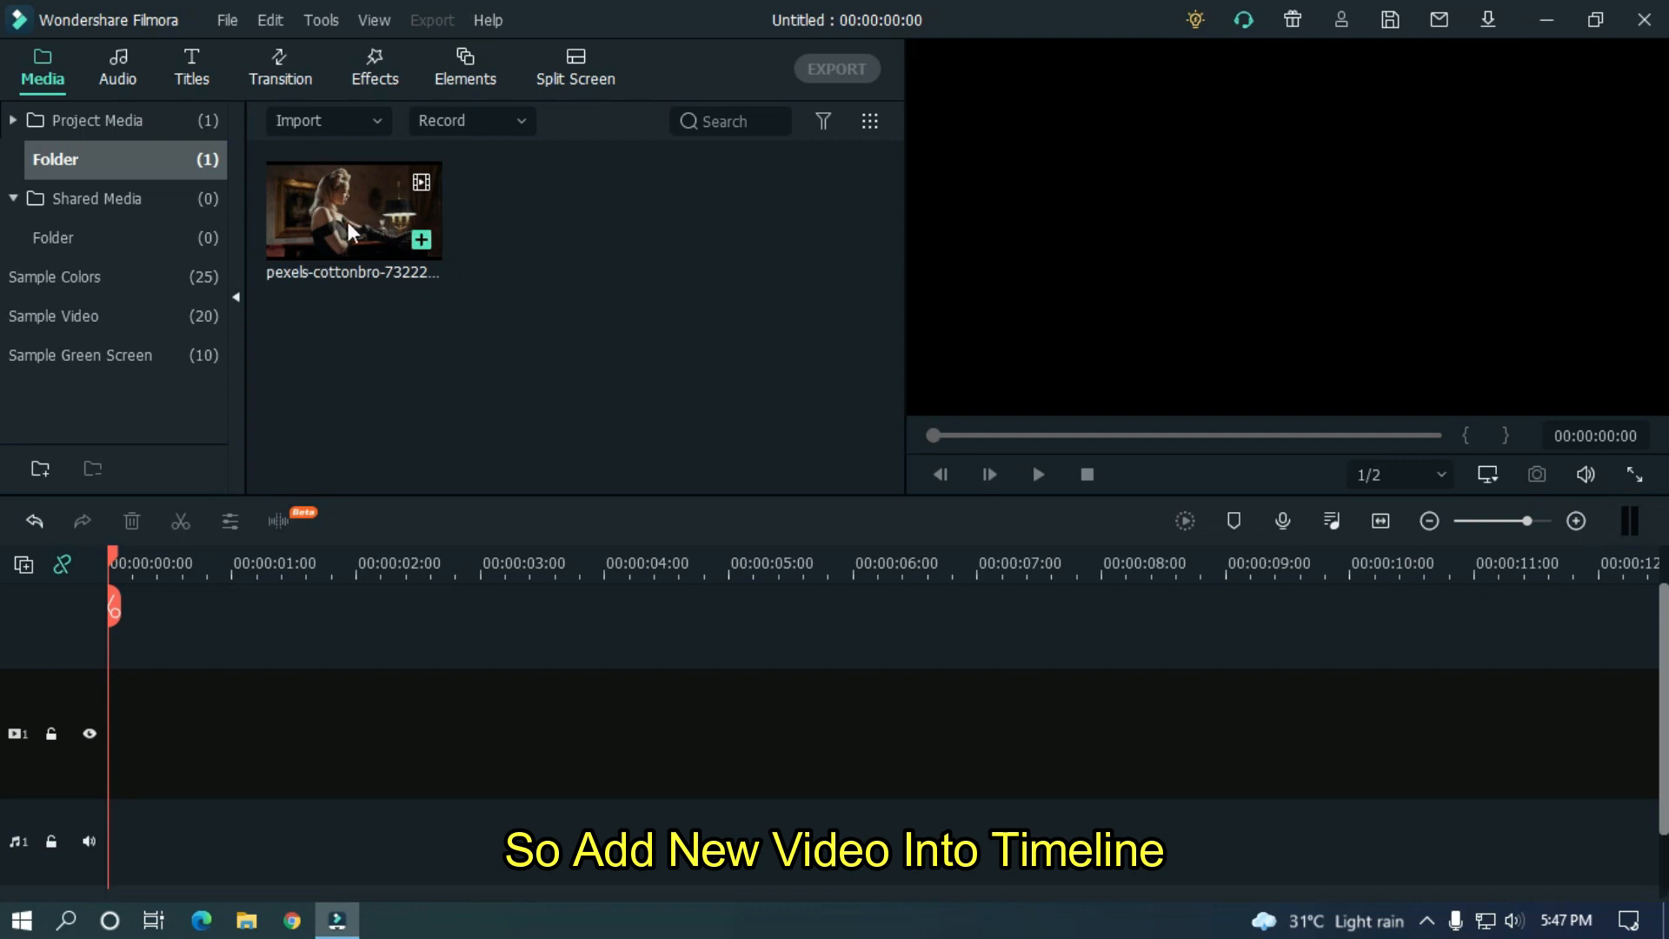
{"action": "left_click_drag", "start_coordinate": [350, 198], "coordinate": [111, 743]}
{"action": "left_click", "coordinate": [1008, 511]}
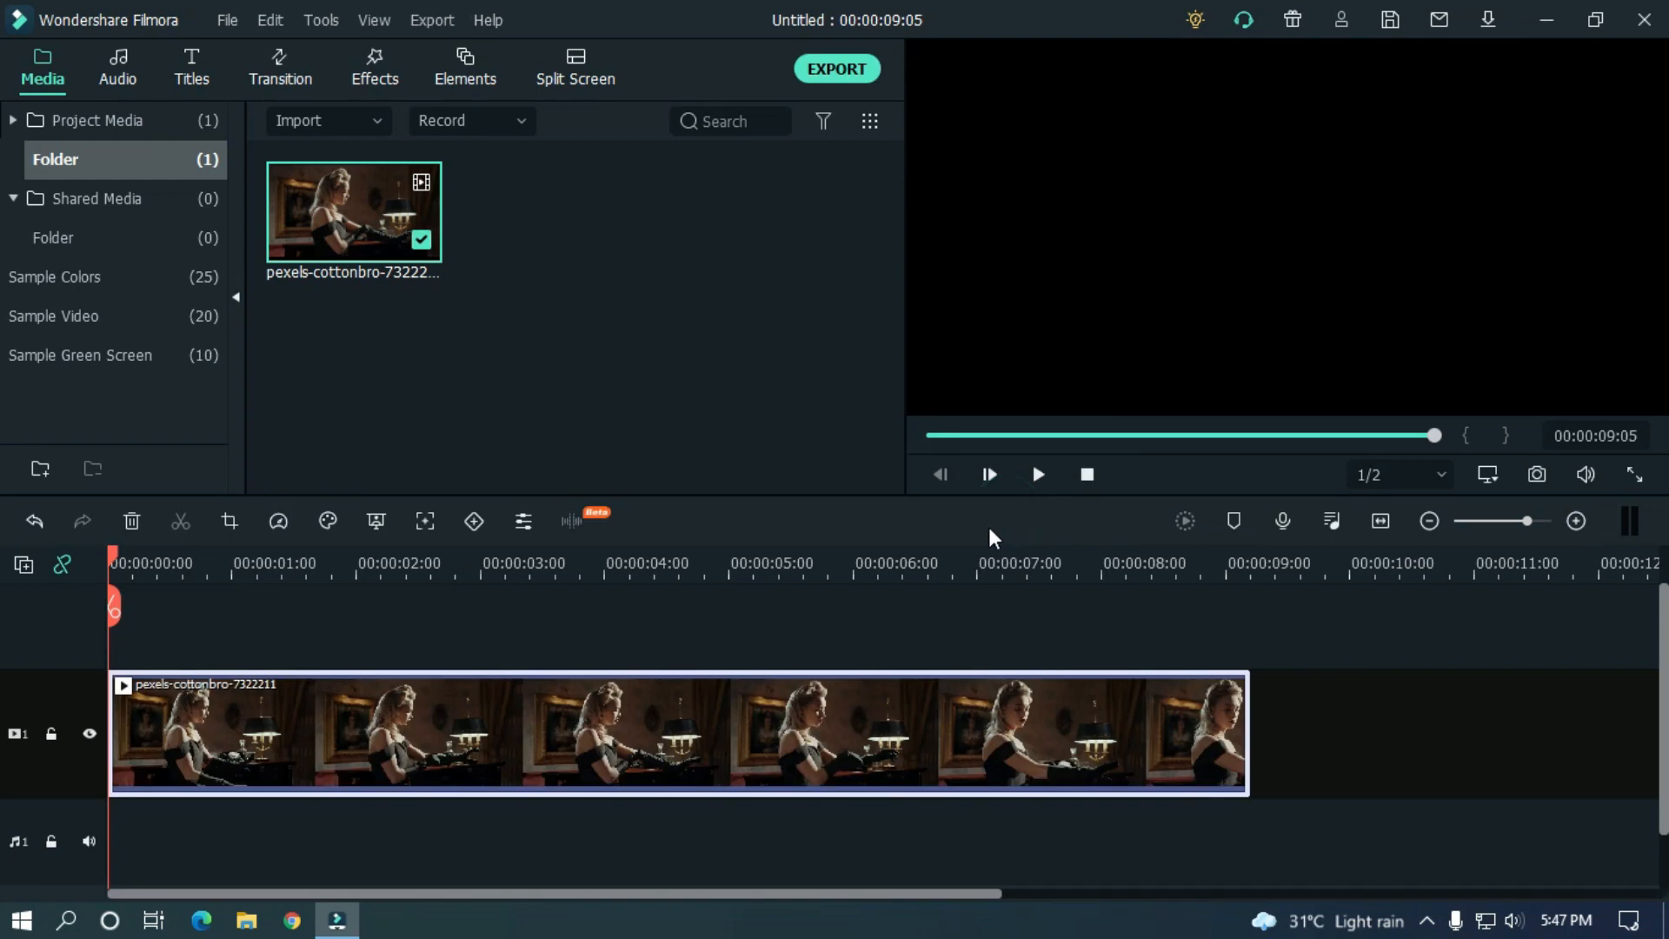
{"action": "right_click", "coordinate": [725, 721]}
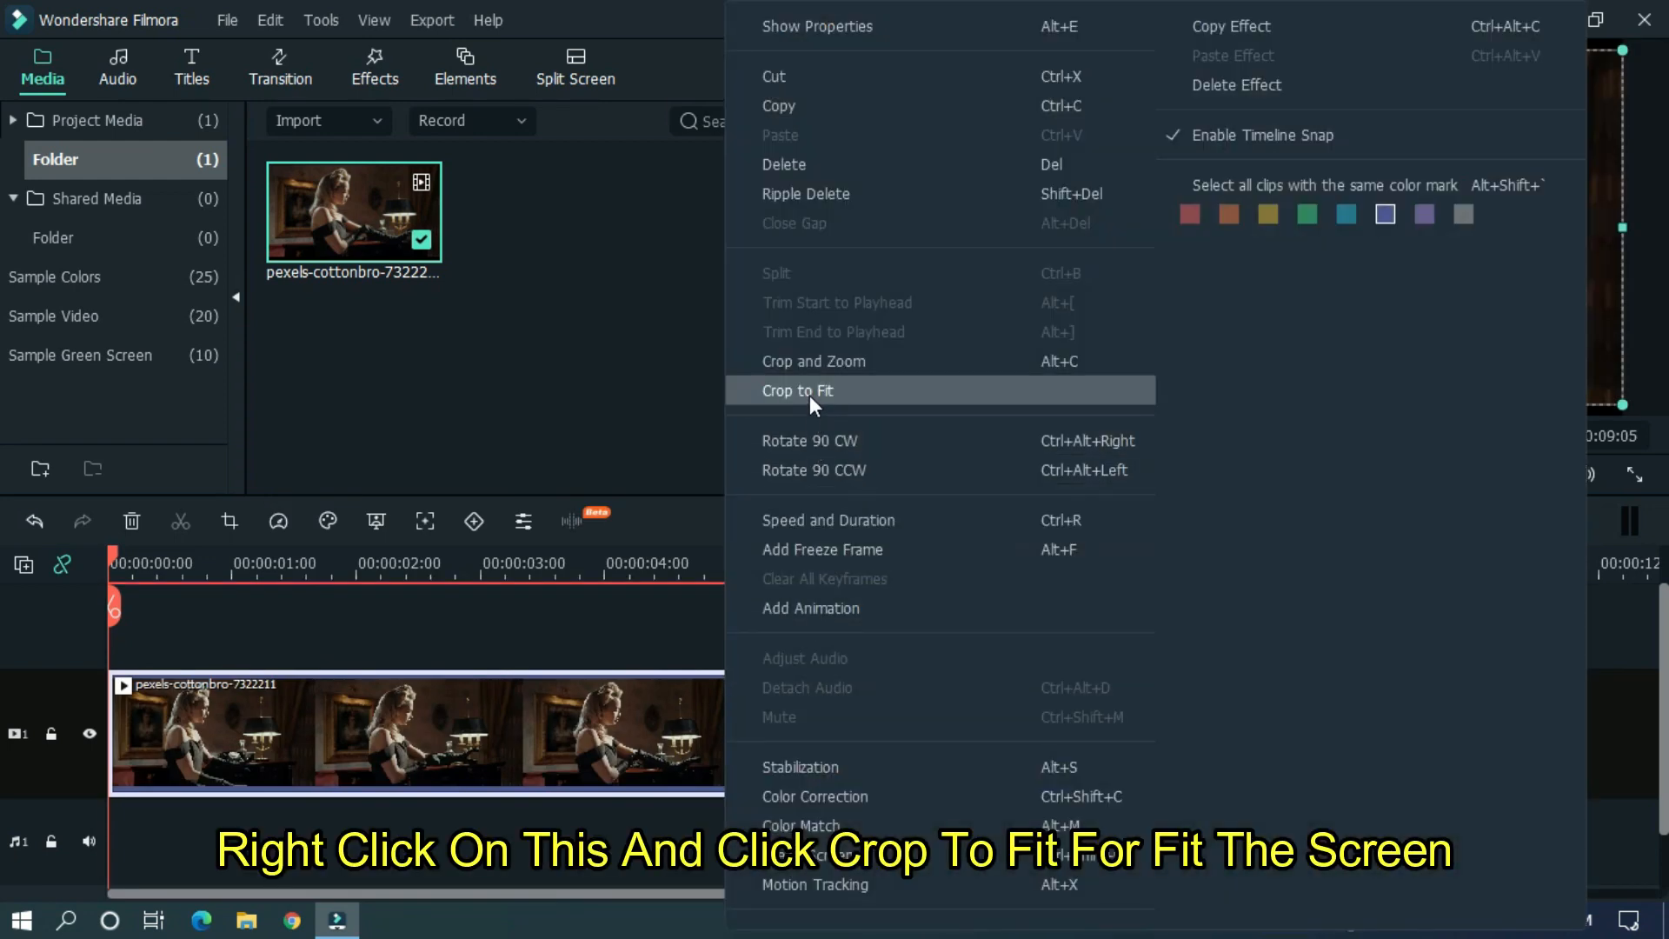
{"action": "left_click", "coordinate": [832, 390]}
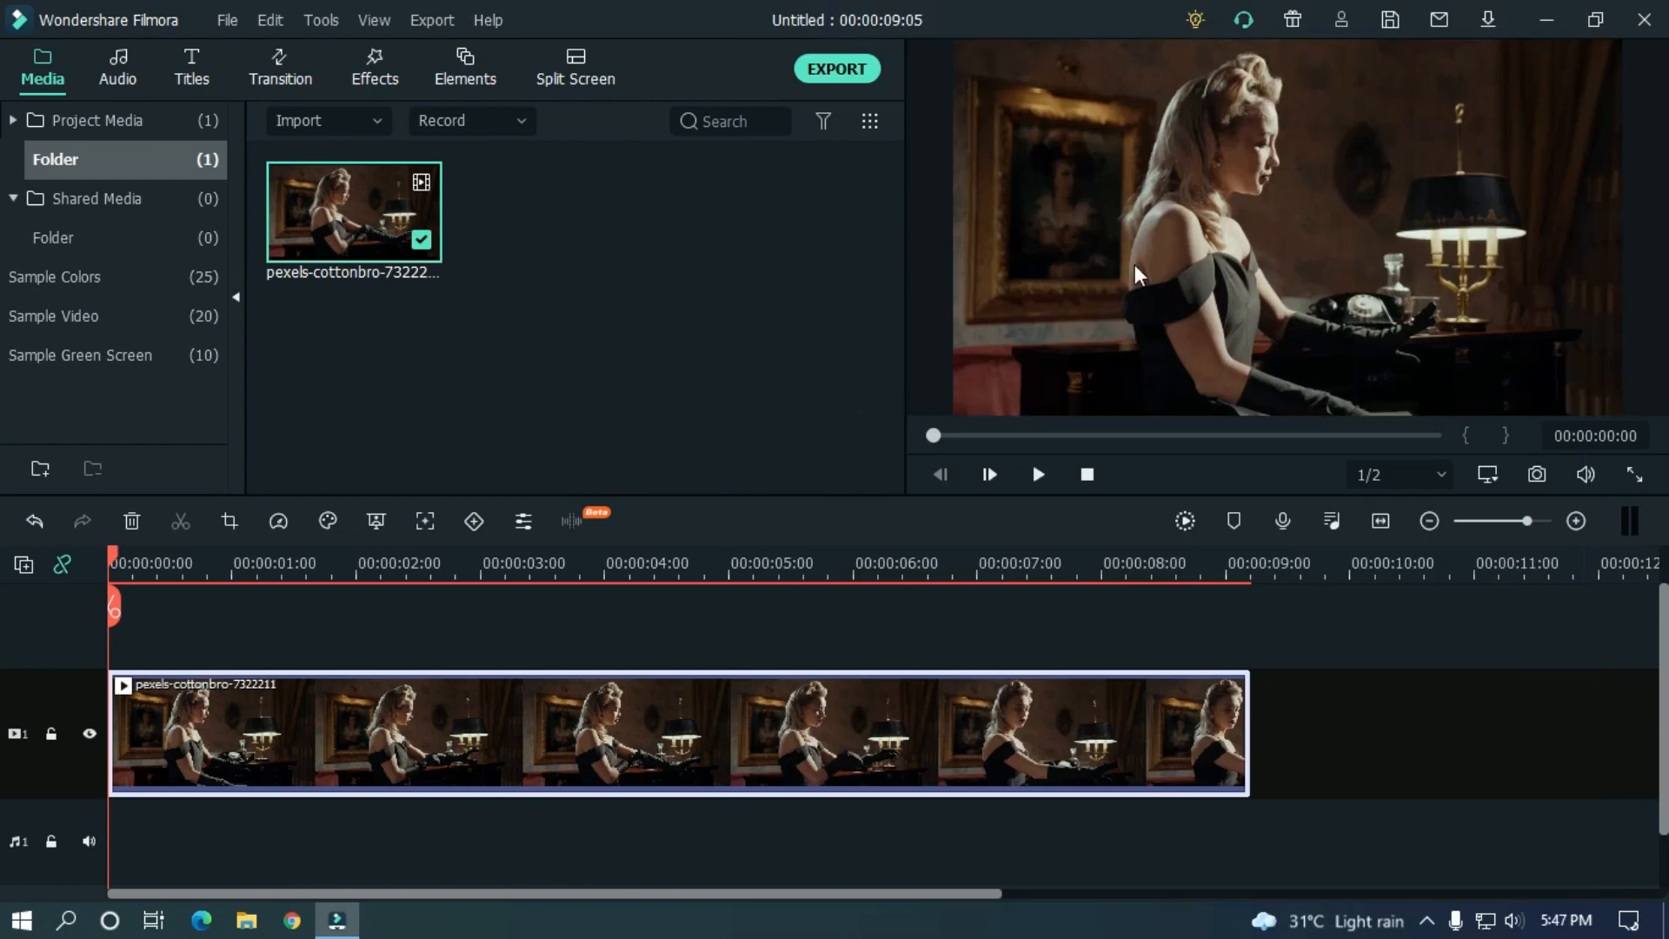
{"action": "left_click", "coordinate": [827, 626]}
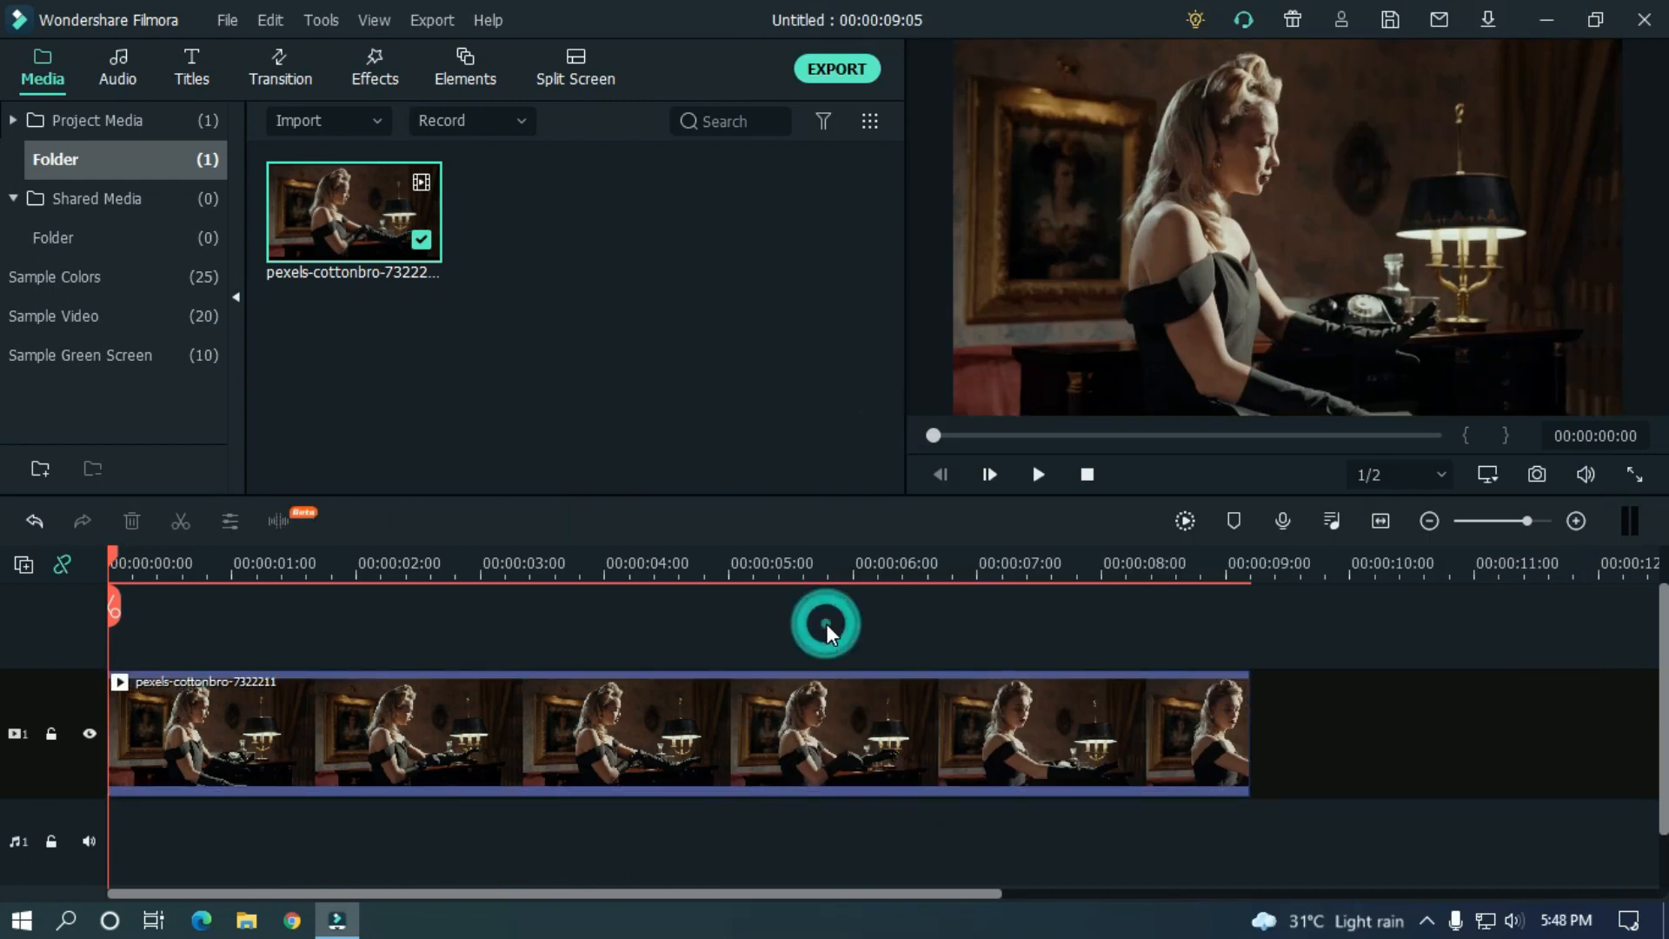
Step: Add the Black sample color on the track above the video, spanning the video's full length
{"action": "left_click", "coordinate": [126, 290]}
{"action": "left_click_drag", "start_coordinate": [895, 180], "coordinate": [899, 287]}
{"action": "left_click_drag", "start_coordinate": [569, 384], "coordinate": [1244, 650]}
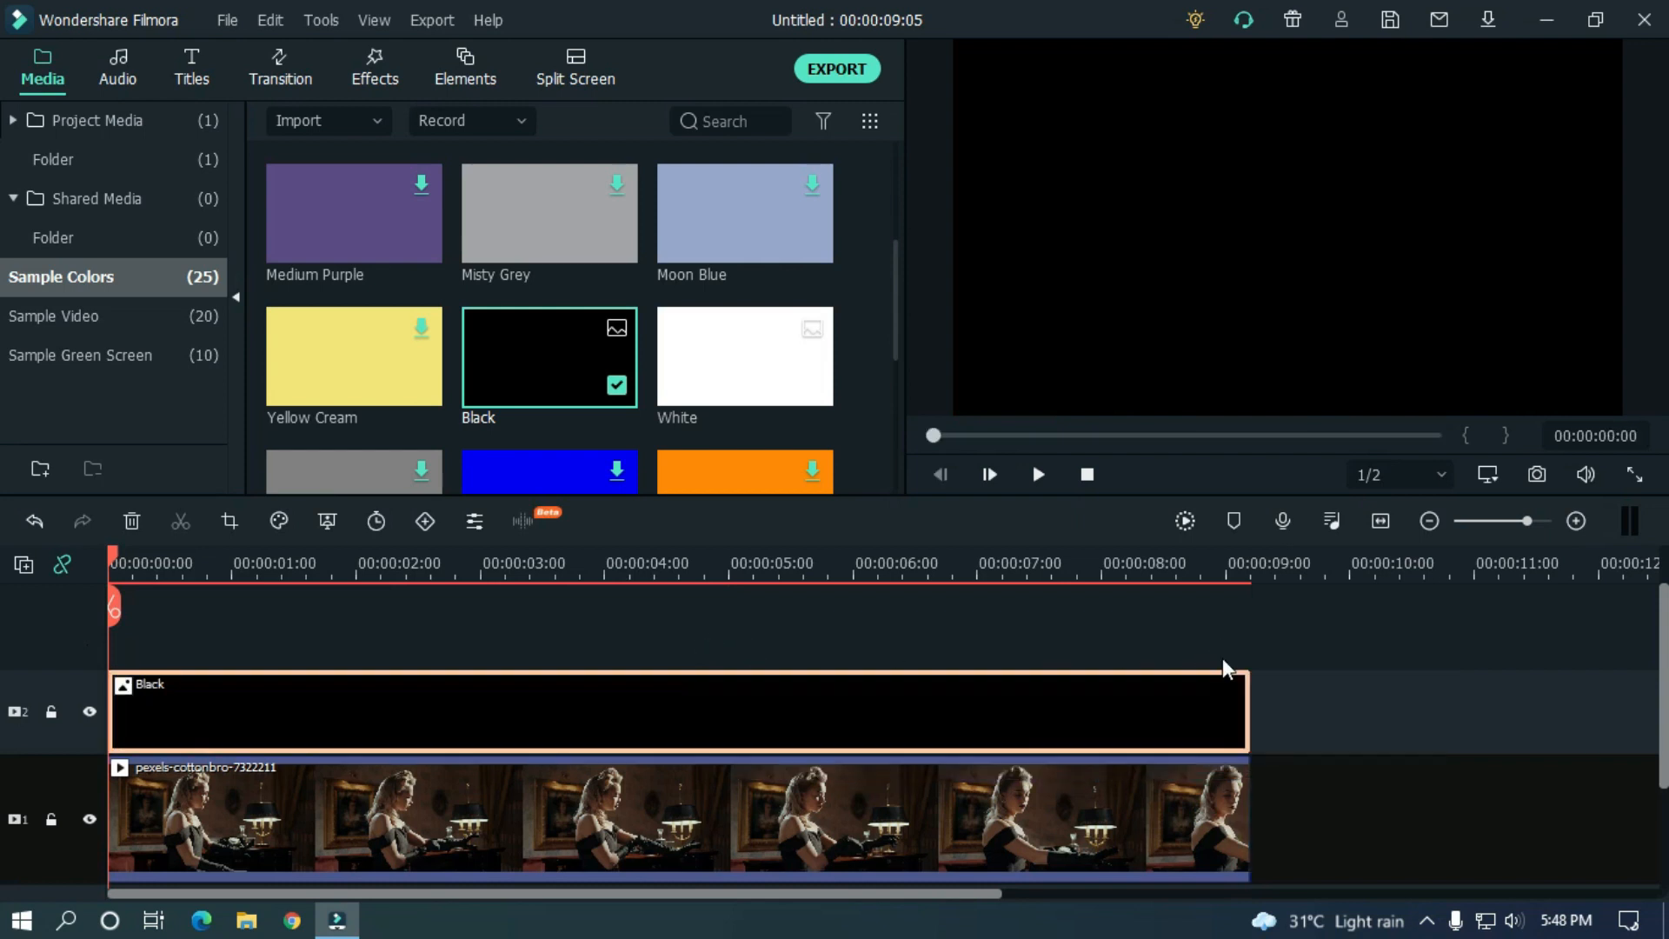
Step: Set the Black clip's blending mode to Soft Light and its opacity to 60%
{"action": "double_click", "coordinate": [977, 721]}
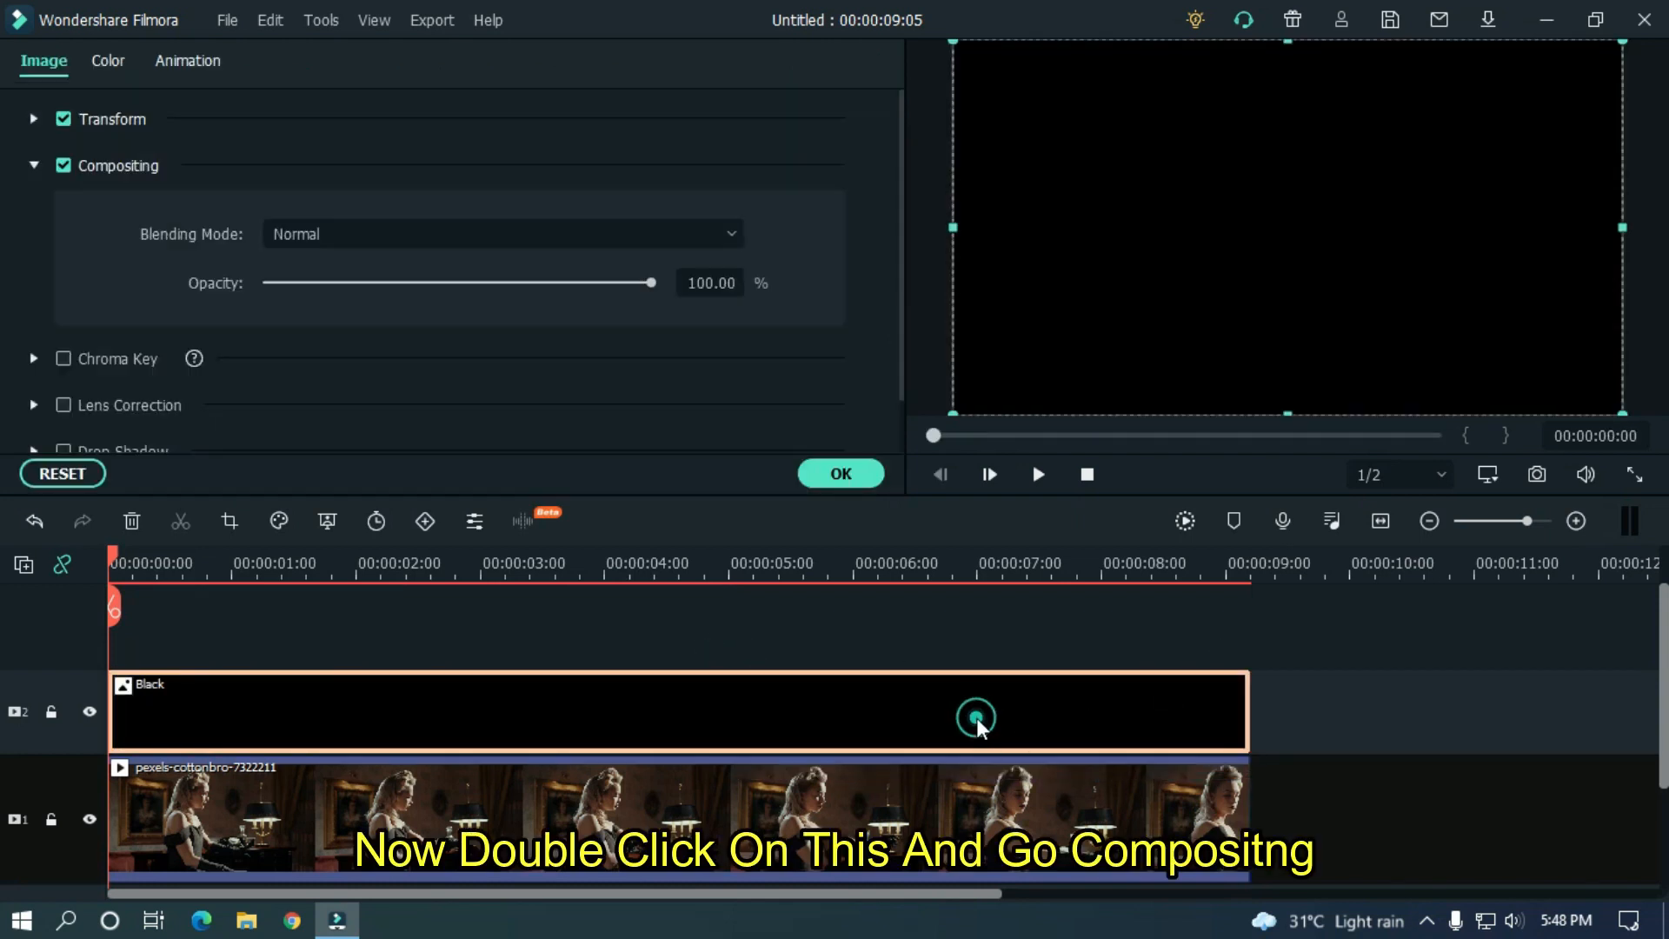
{"action": "left_click", "coordinate": [349, 235]}
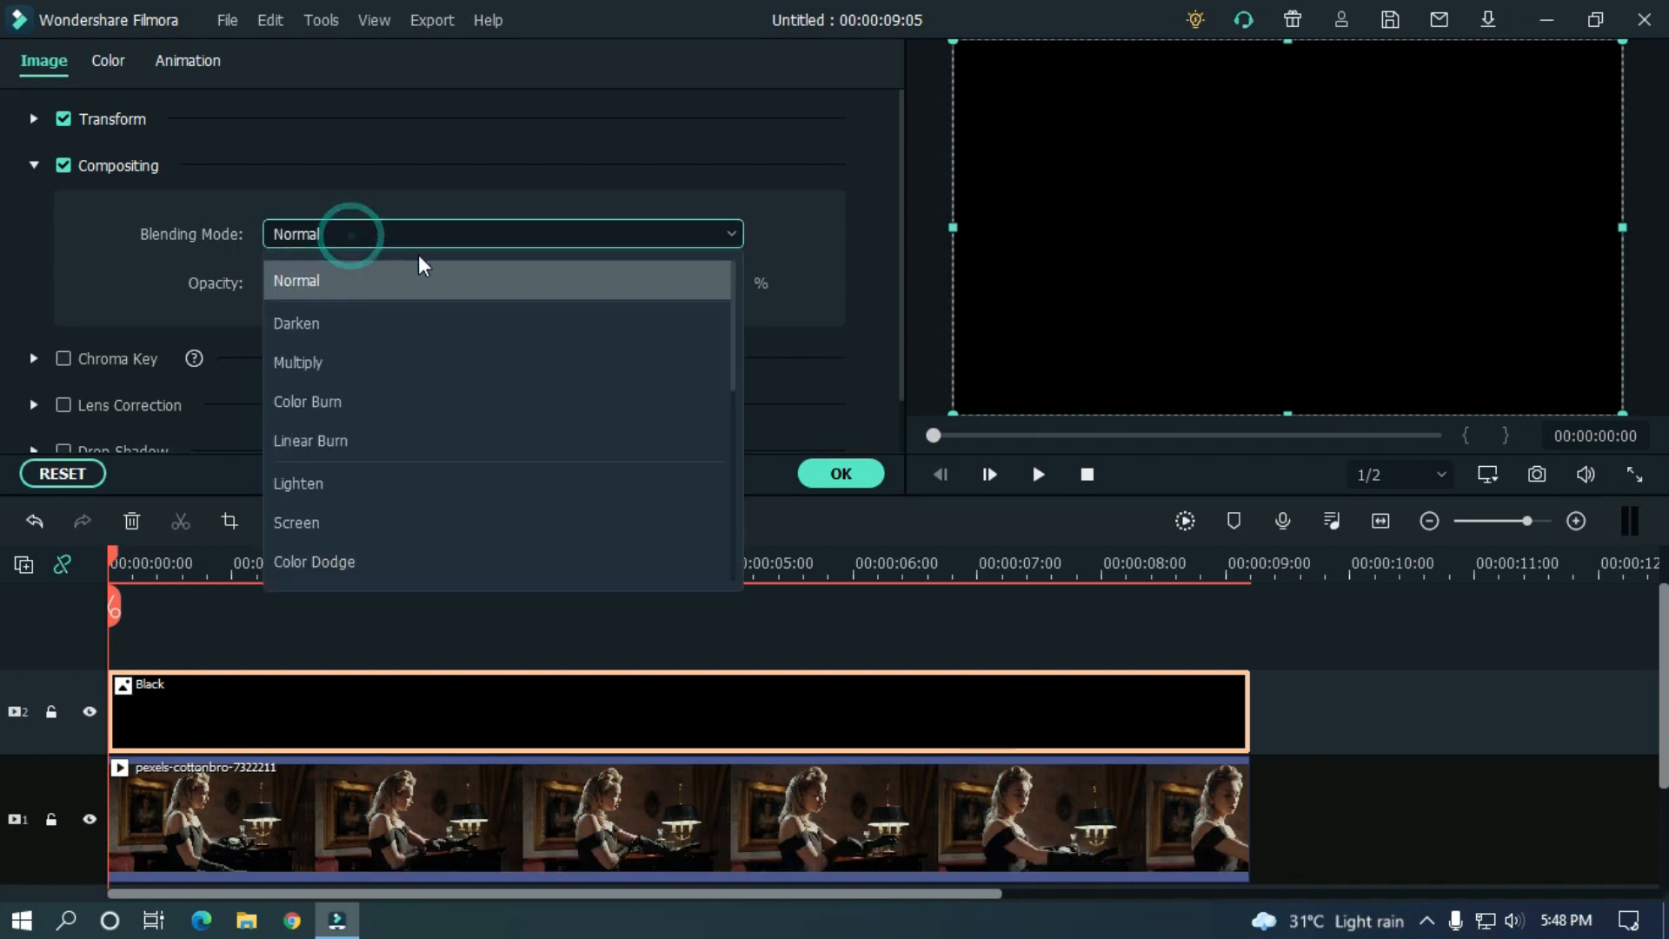
{"action": "left_click_drag", "start_coordinate": [732, 271], "coordinate": [713, 358]}
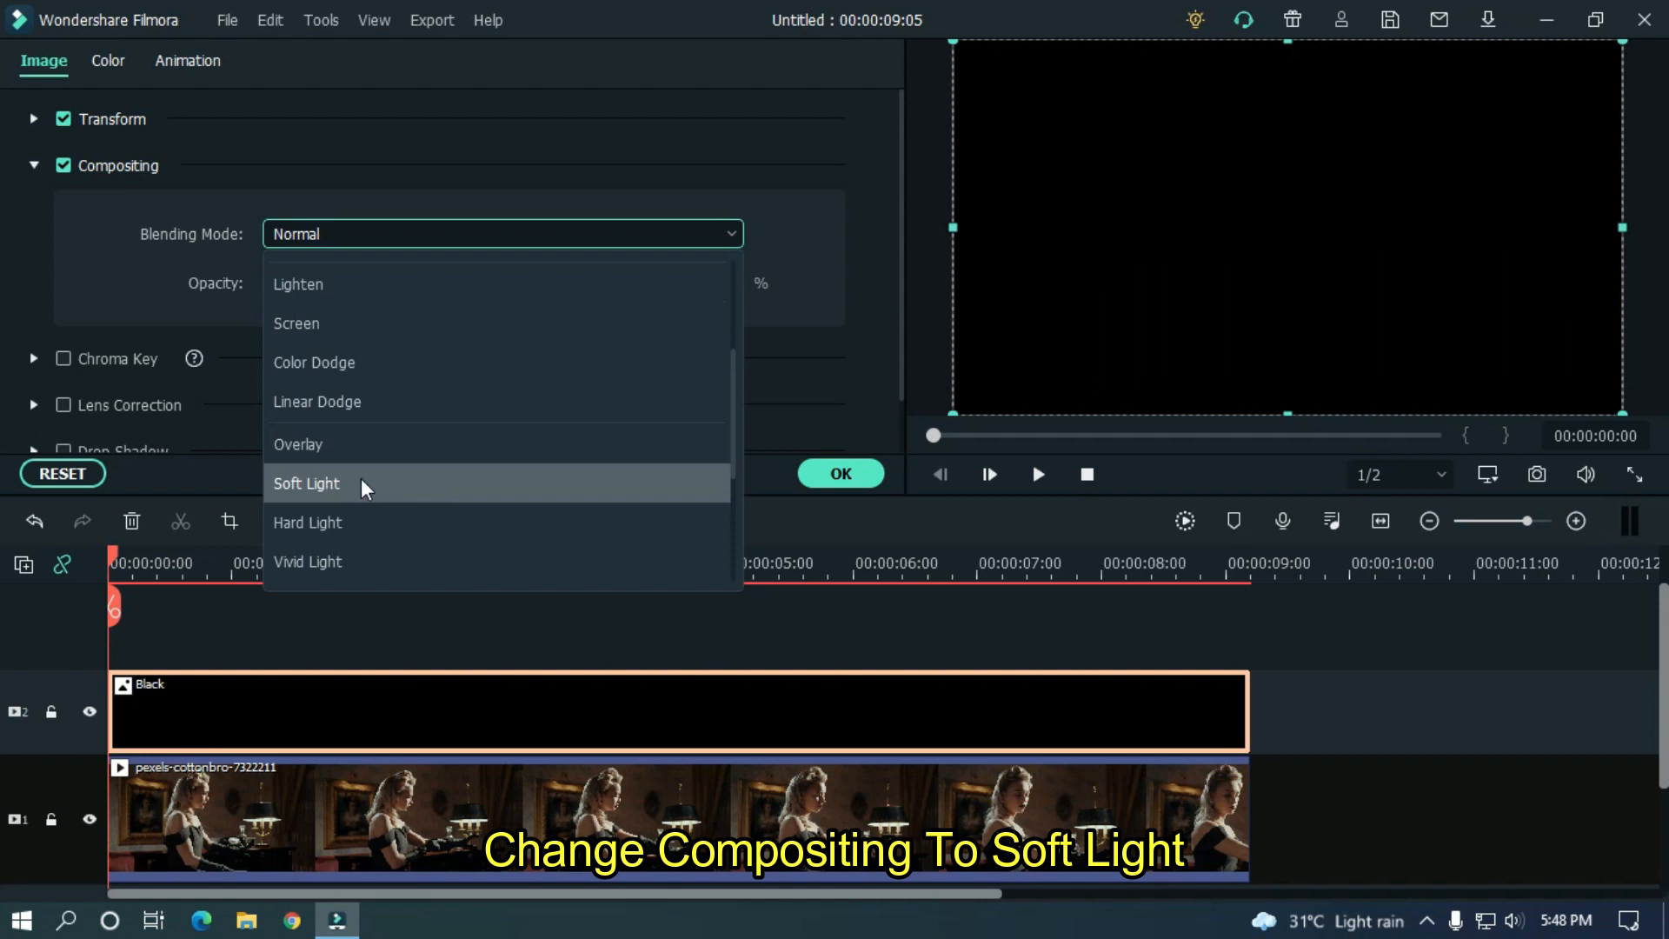
{"action": "left_click", "coordinate": [394, 479]}
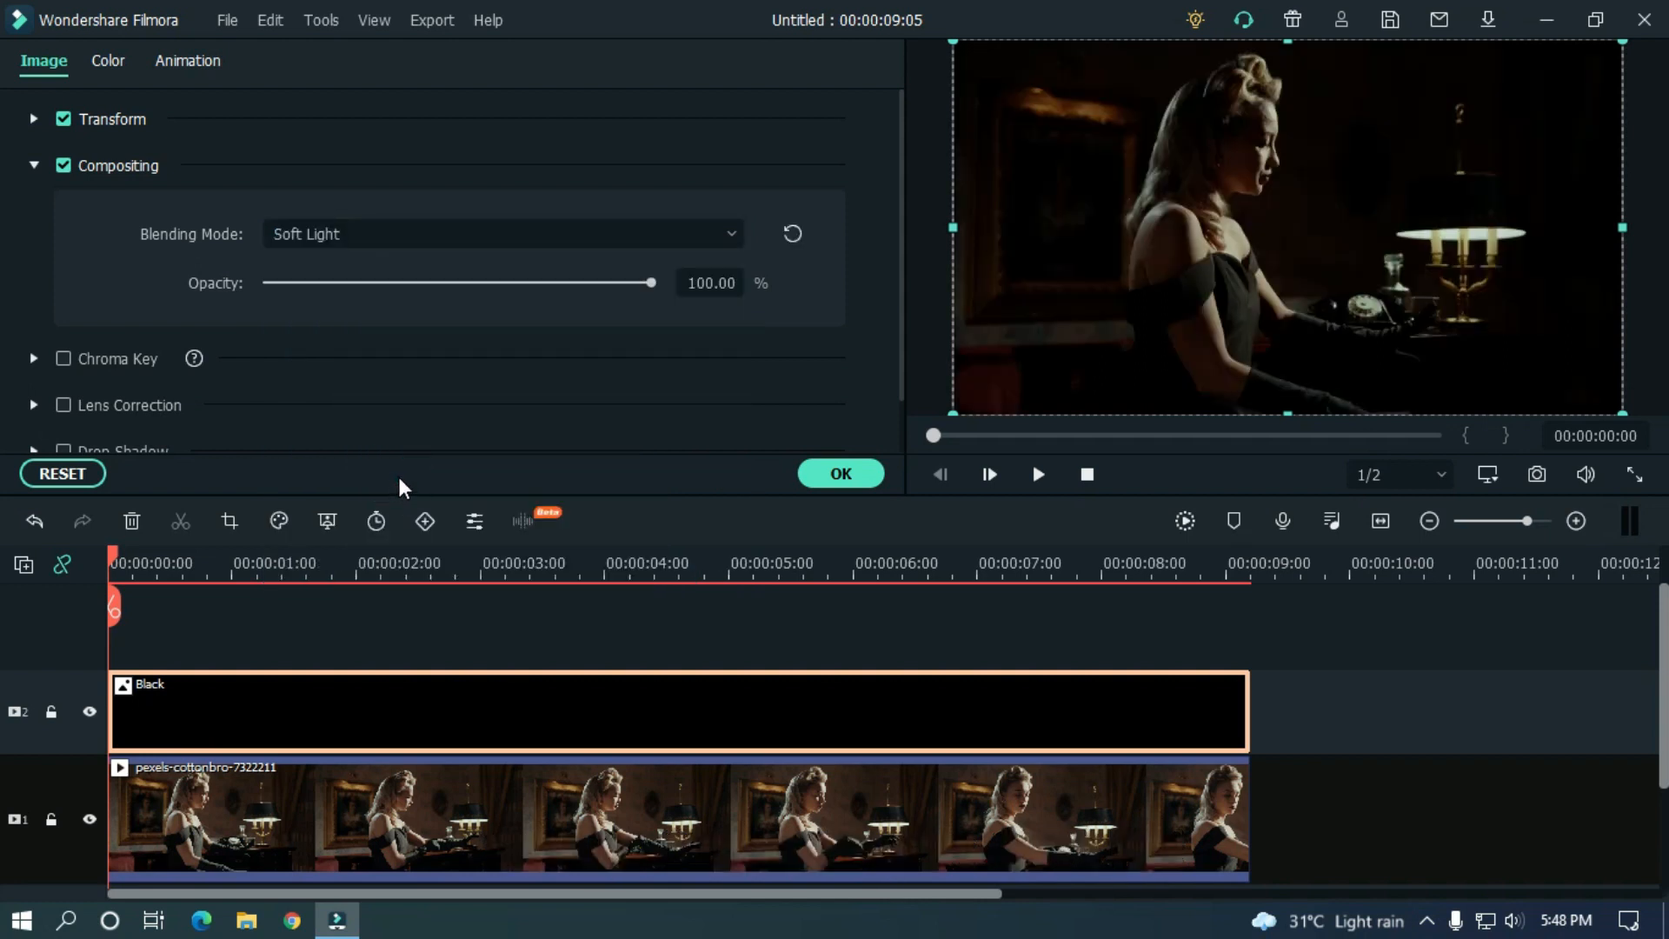
{"action": "left_click", "coordinate": [730, 287]}
{"action": "type", "text": "60"}
{"action": "key", "text": "Return"}
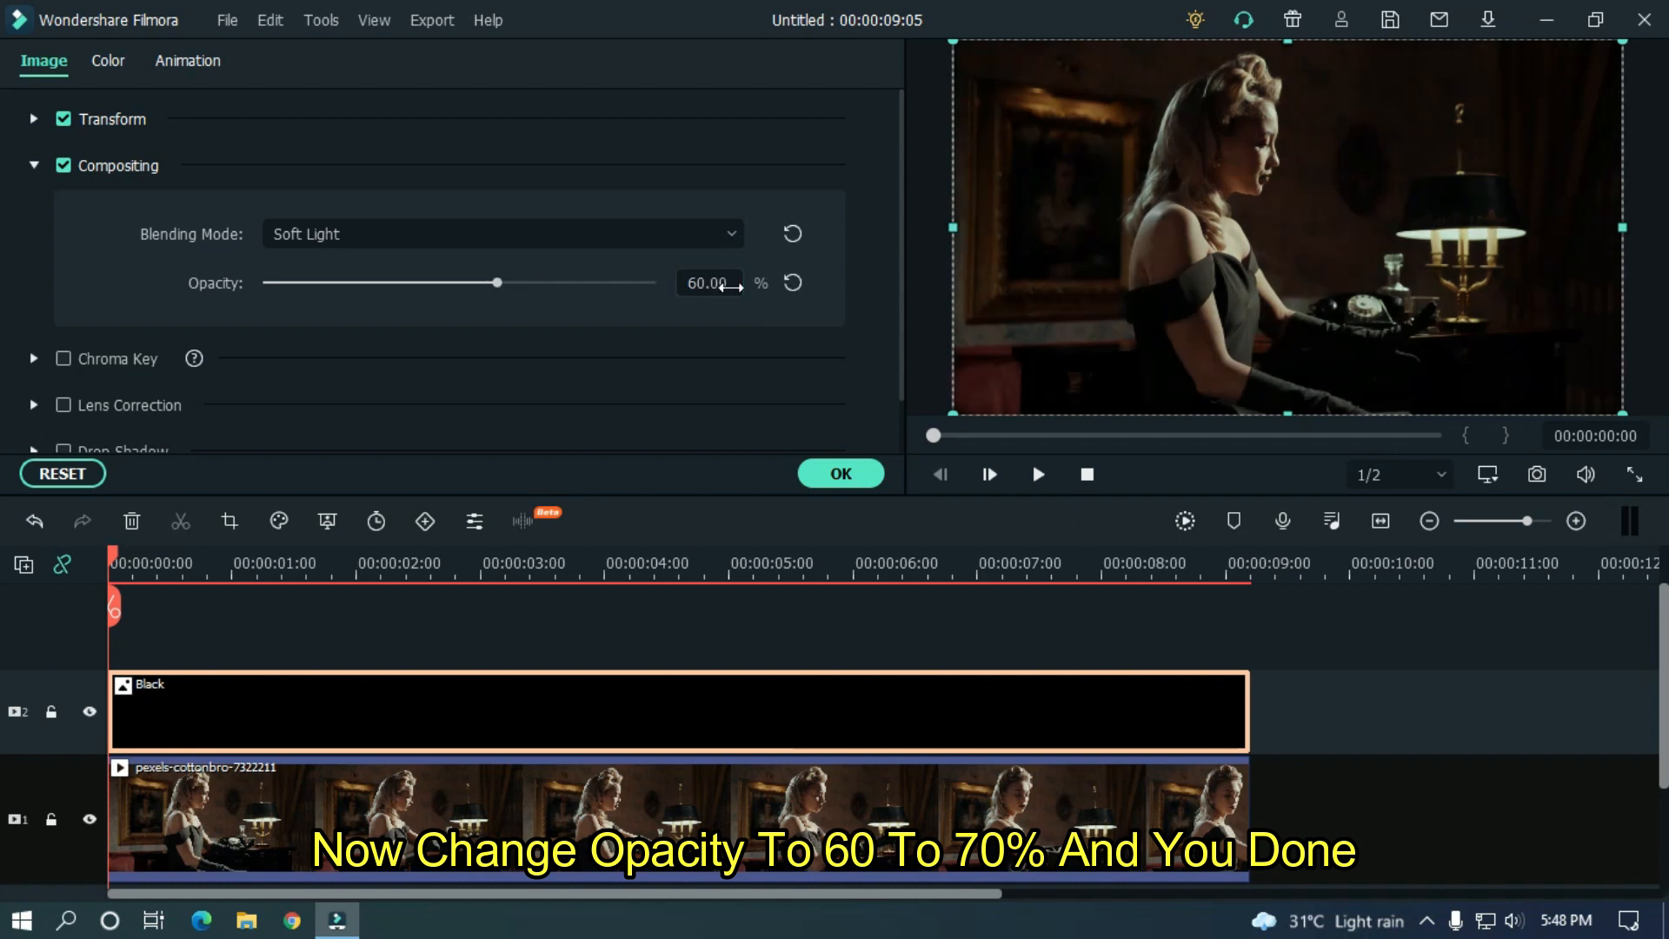
{"action": "left_click", "coordinate": [872, 474]}
Step: Play the blended video and hide and show the Black clip's track to compare before and after, leaving it shown
{"action": "left_click", "coordinate": [1038, 473]}
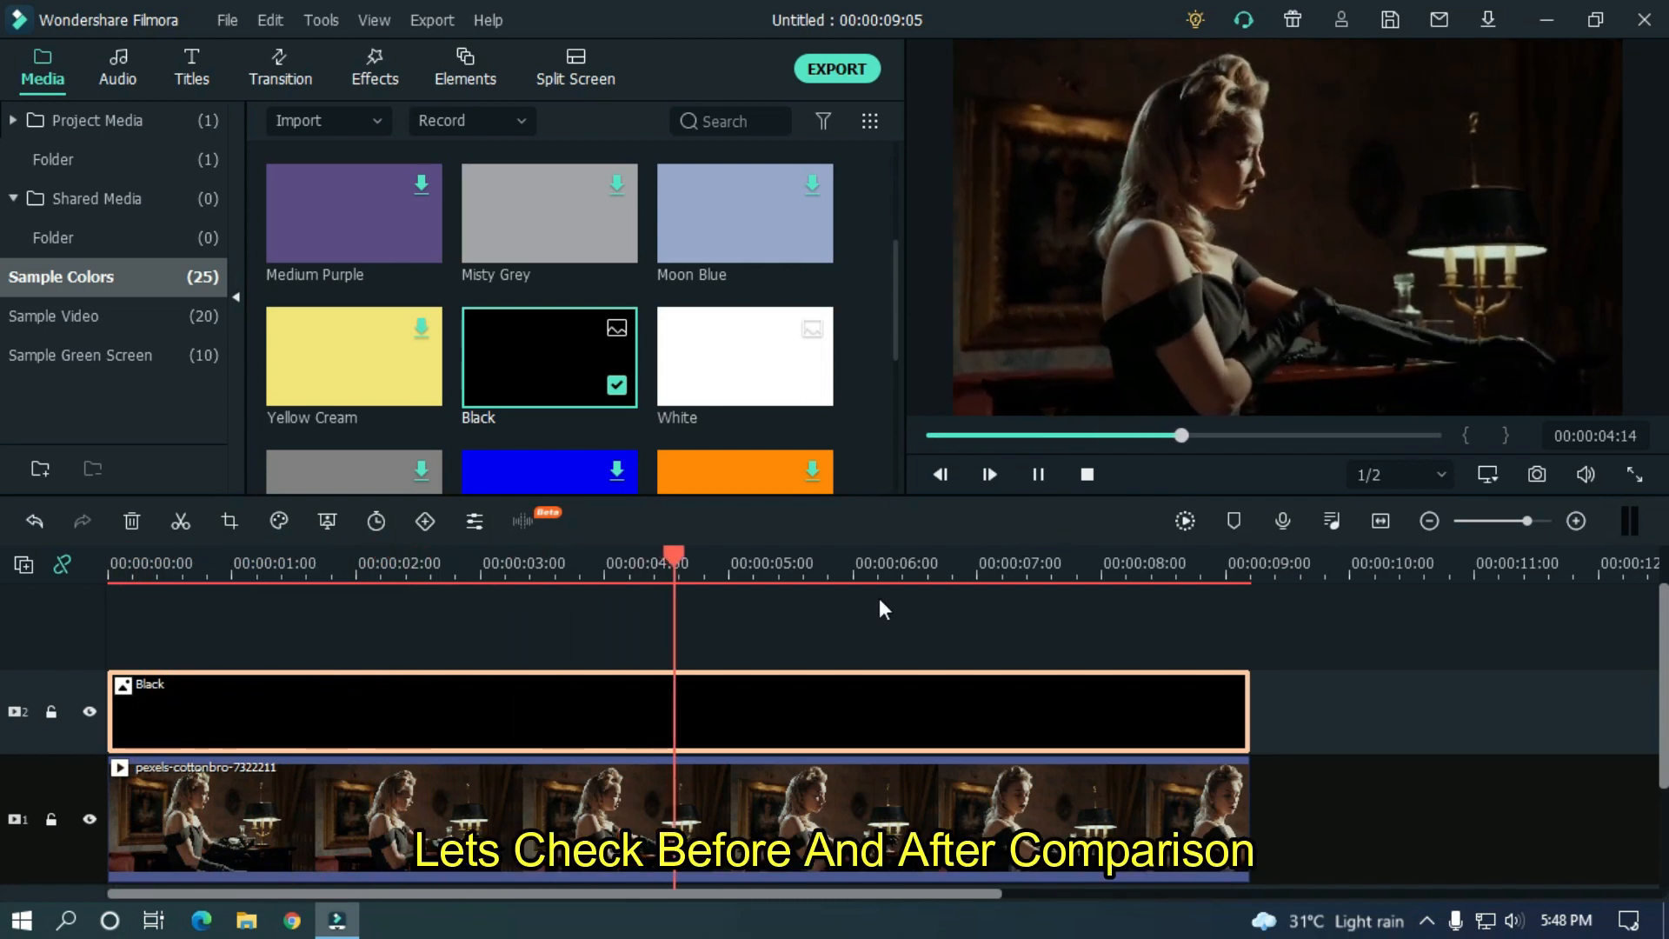
{"action": "key", "text": "space"}
{"action": "left_click", "coordinate": [88, 711]}
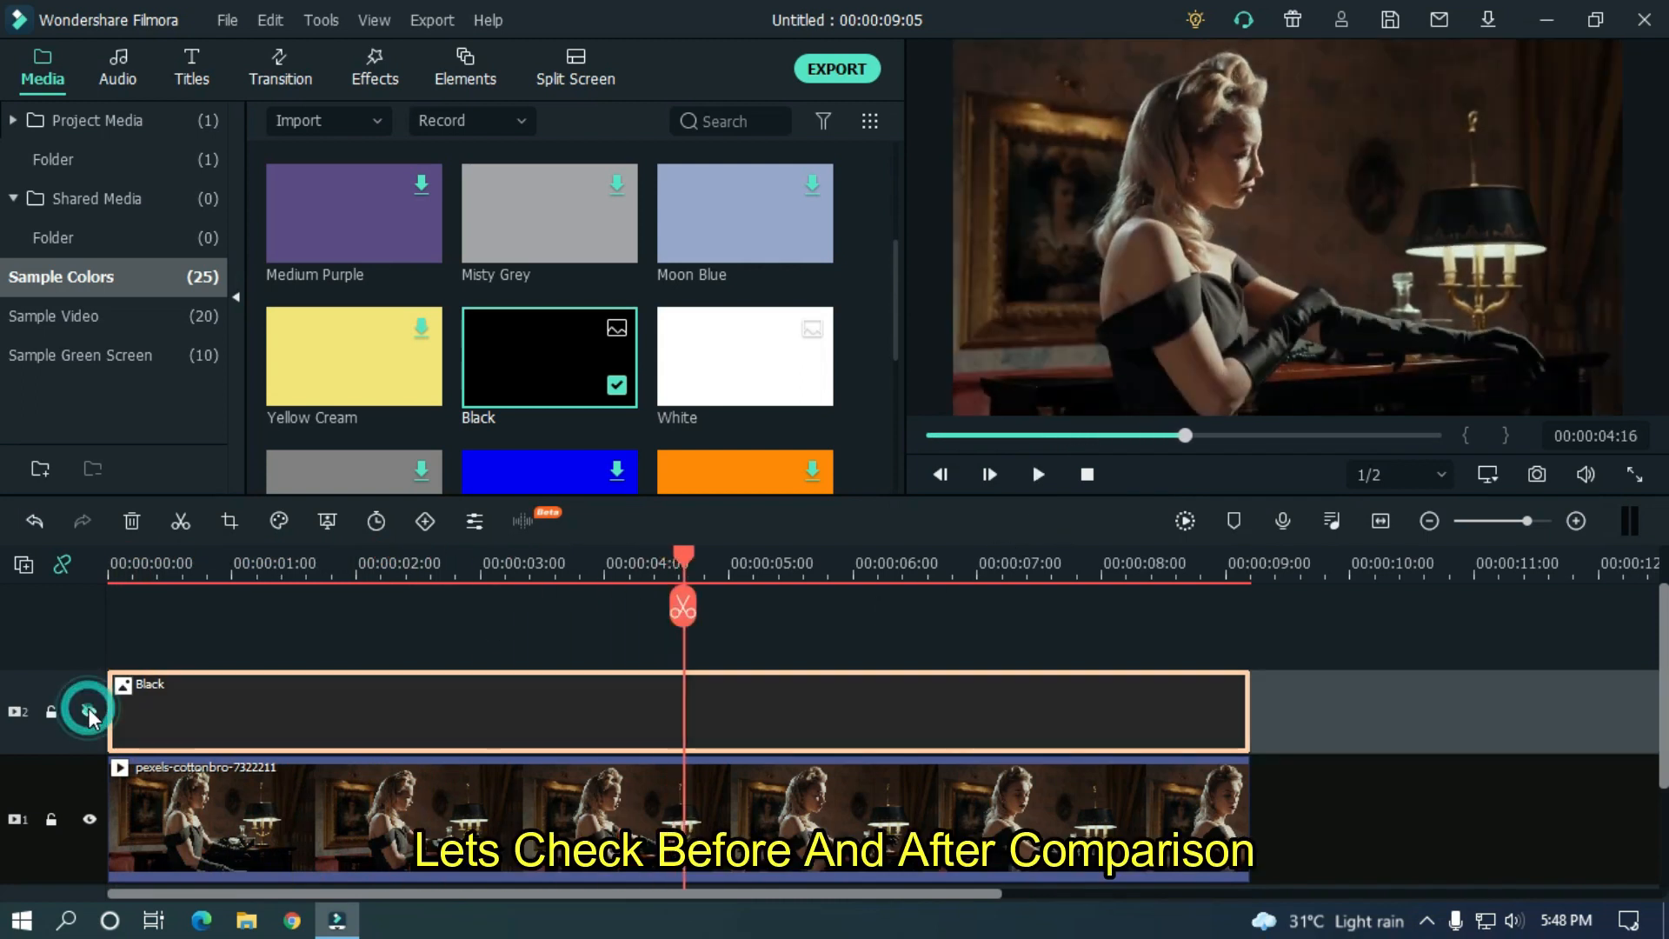
{"action": "left_click", "coordinate": [89, 711]}
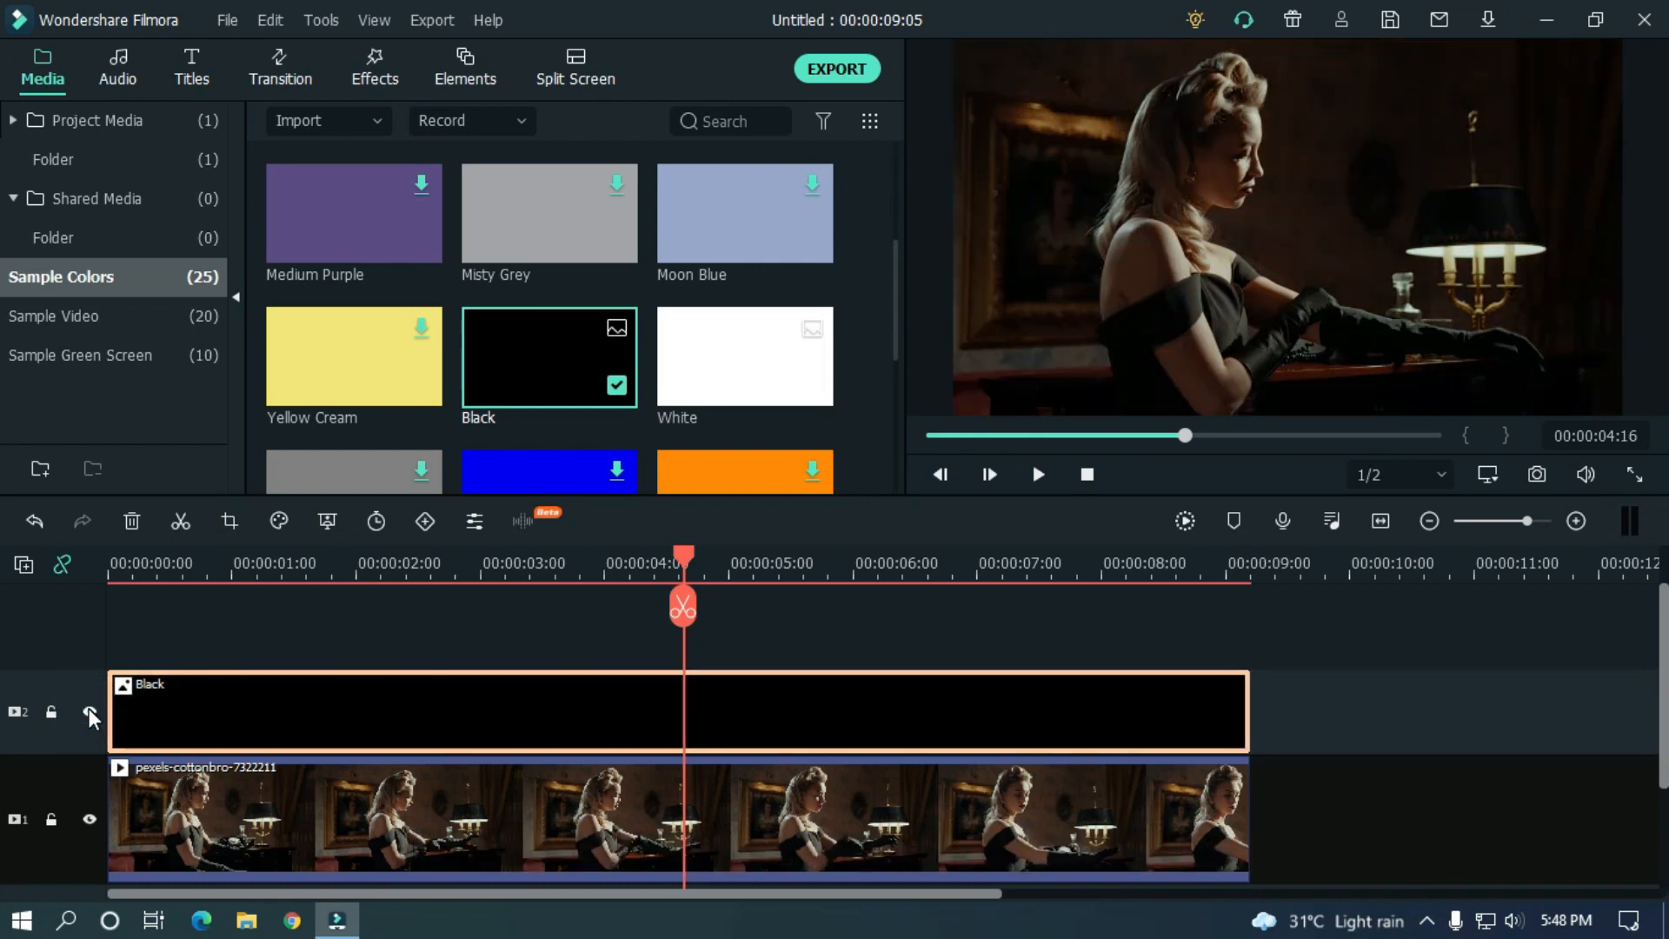
{"action": "left_click", "coordinate": [89, 711]}
{"action": "left_click", "coordinate": [88, 711]}
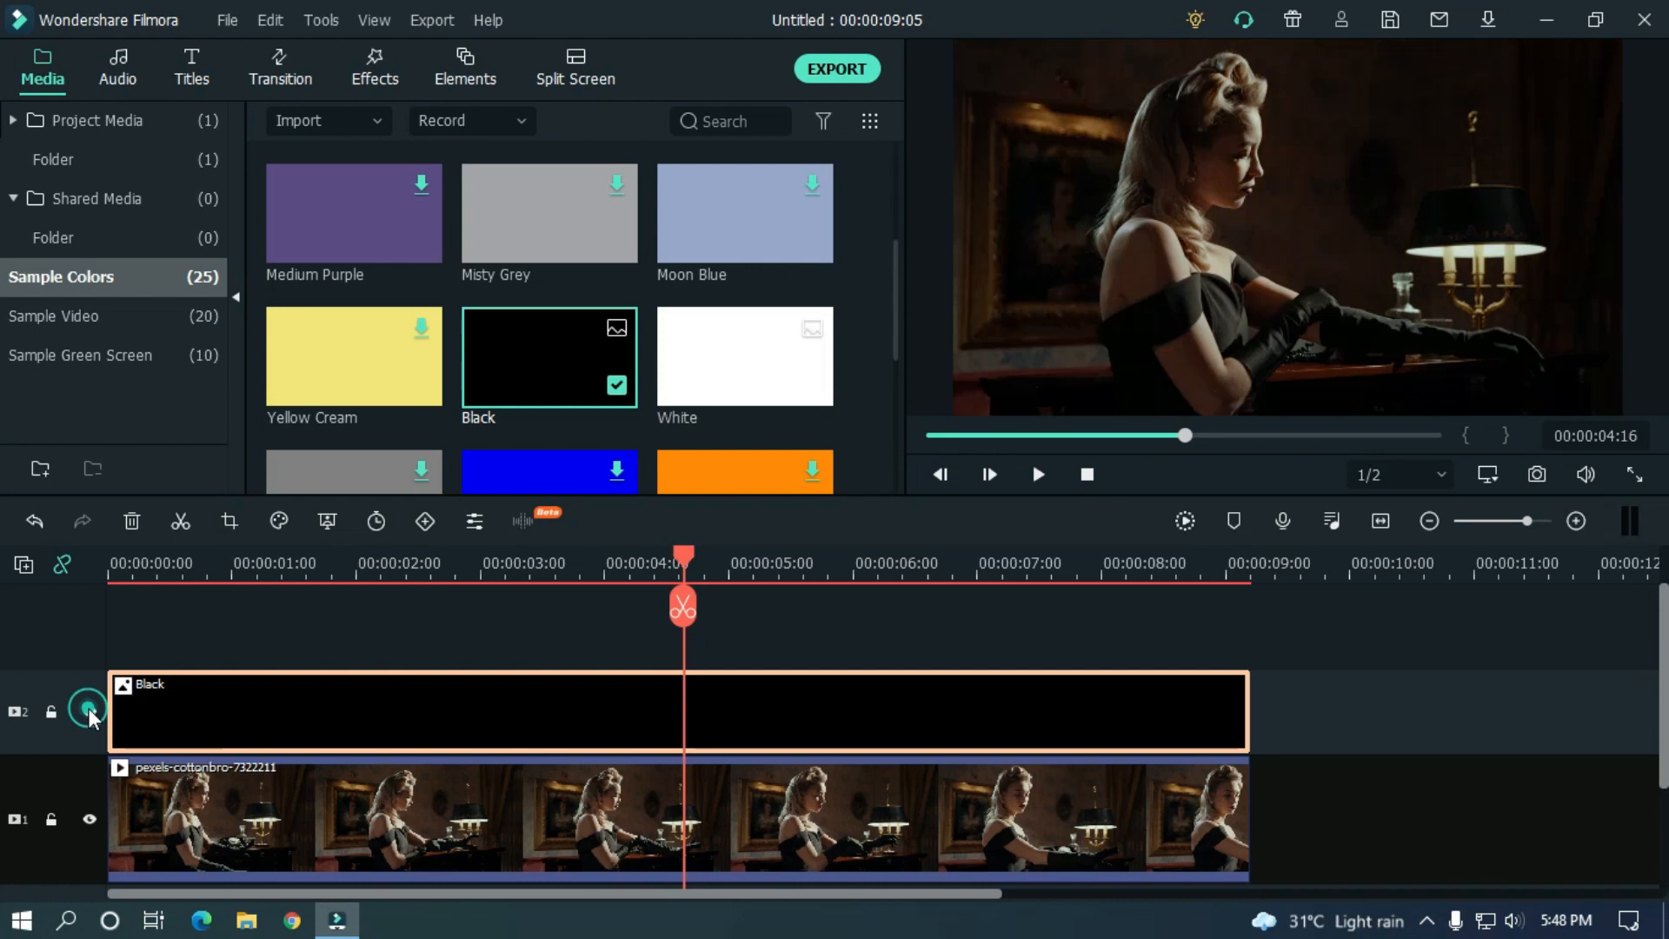
{"action": "key", "text": "space"}
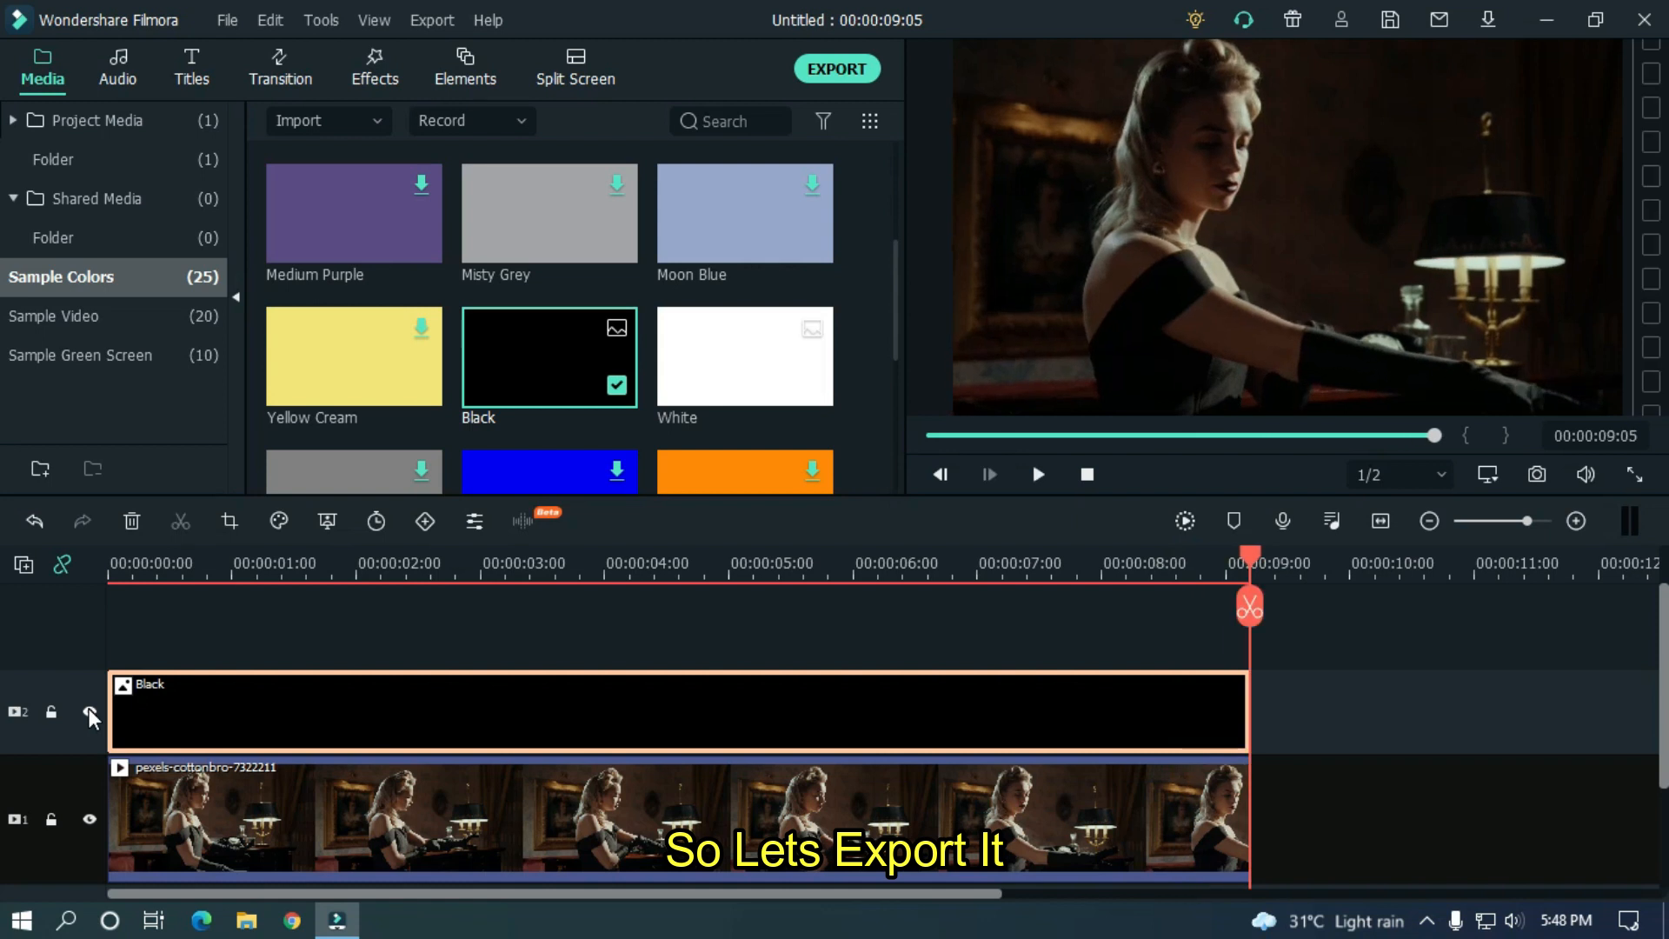
Step: Export the project as an MP4 file named Cinematic Black
{"action": "left_click", "coordinate": [859, 70]}
{"action": "triple_click", "coordinate": [935, 194]}
{"action": "type", "text": "Cinematic Black"}
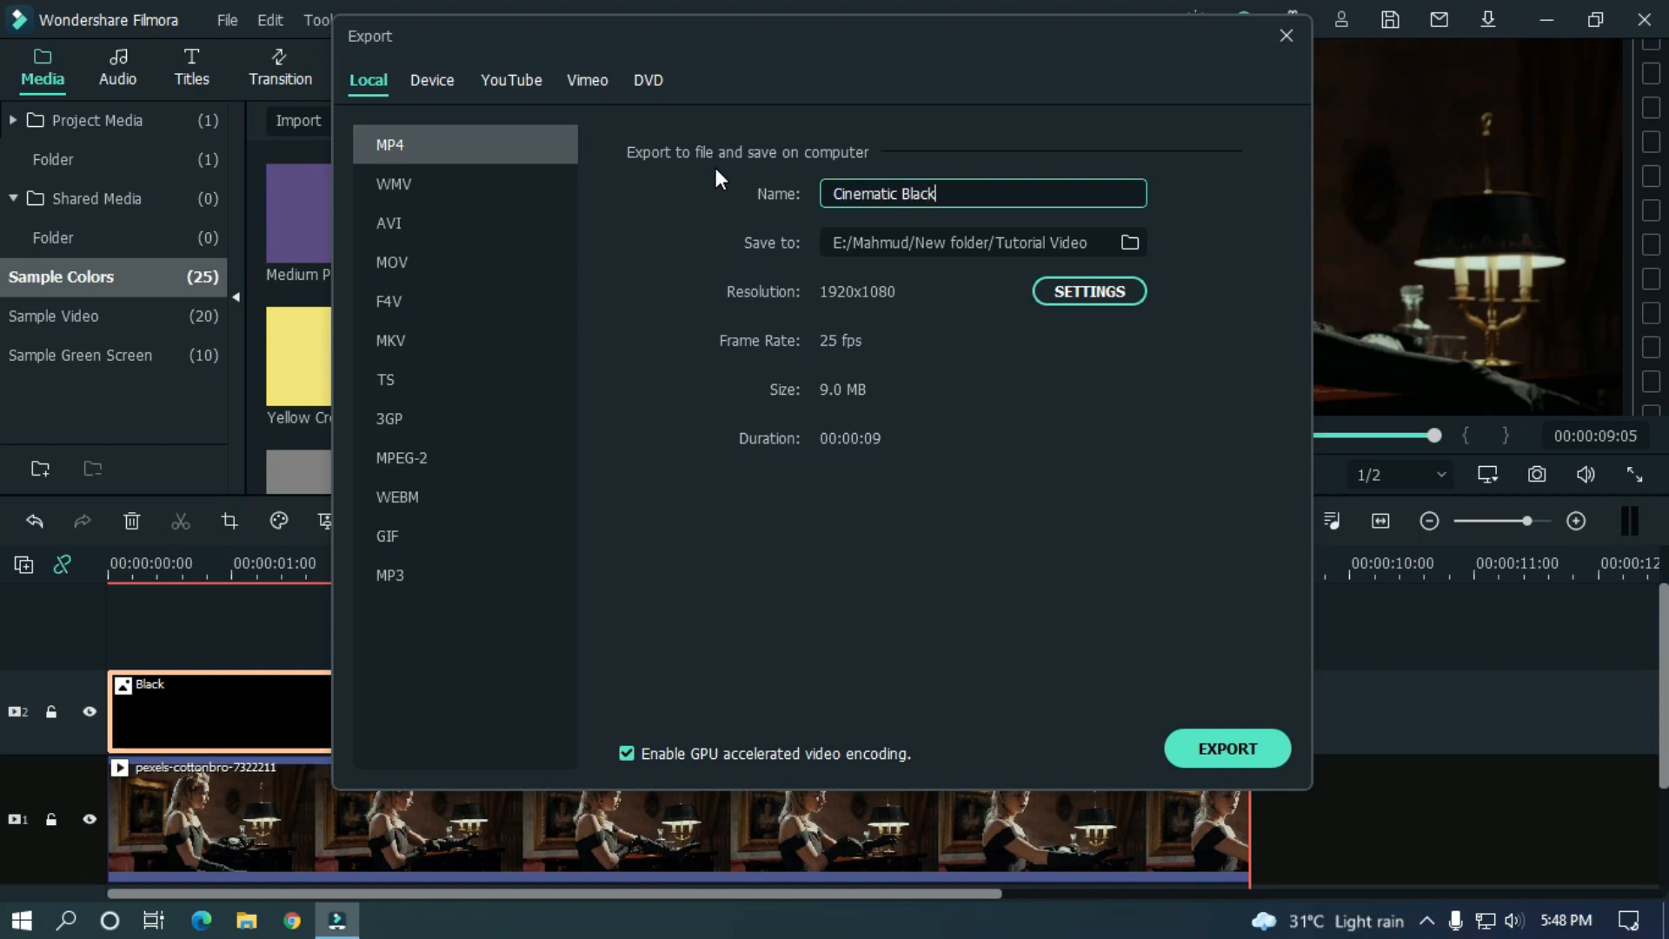
{"action": "left_click", "coordinate": [1210, 750]}
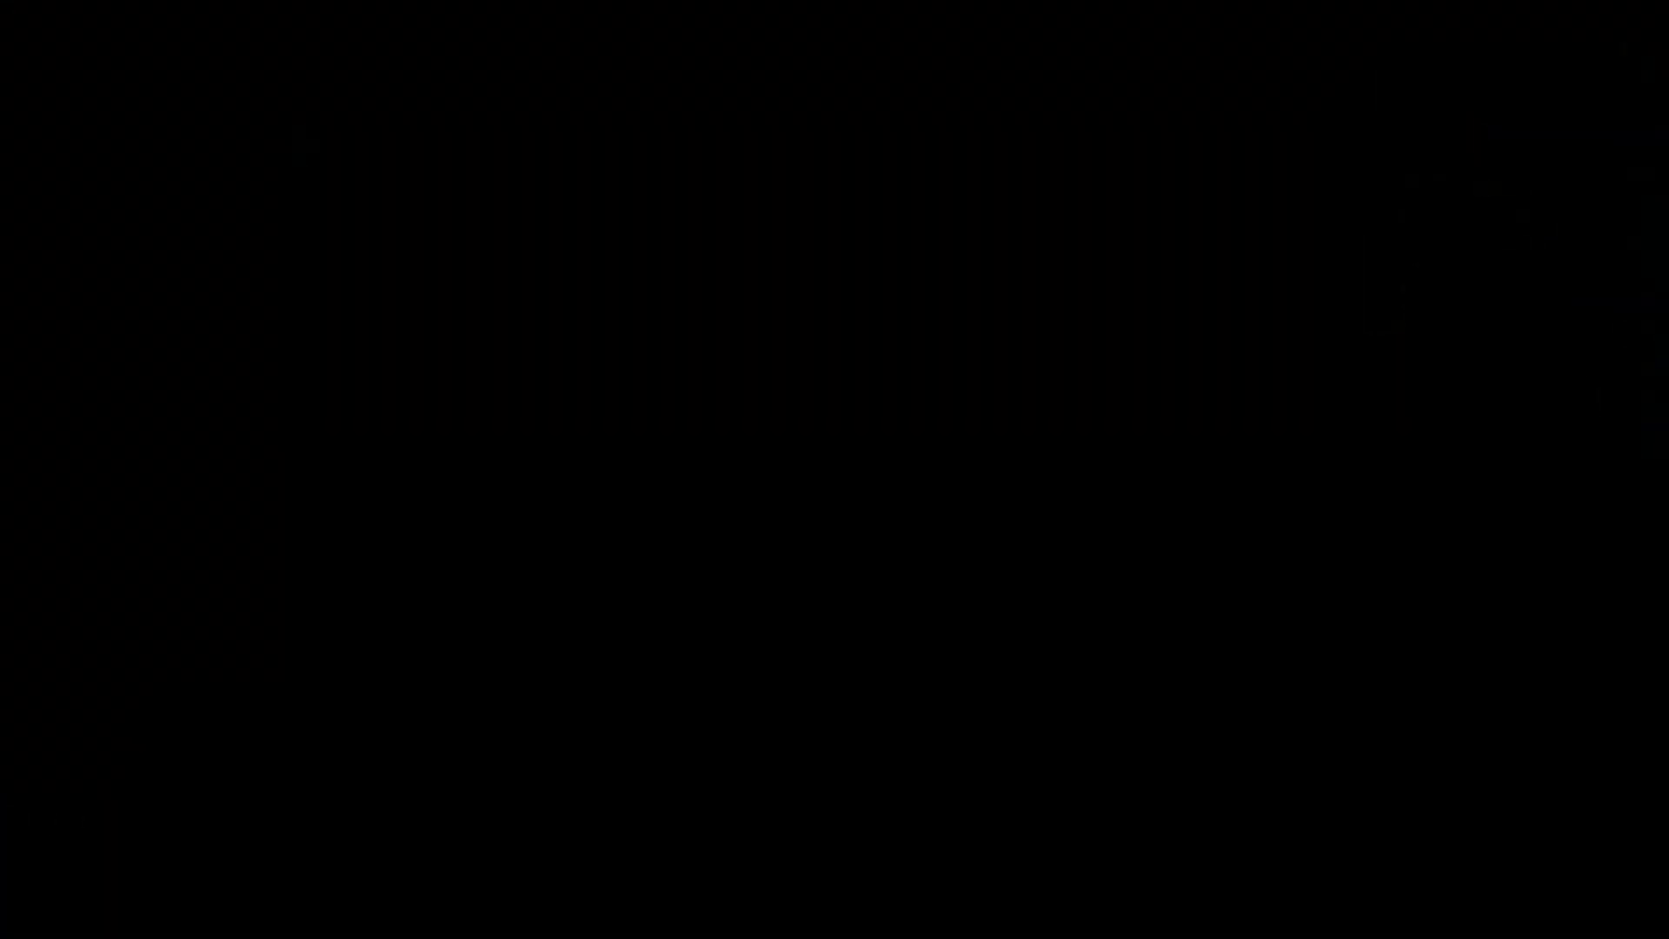